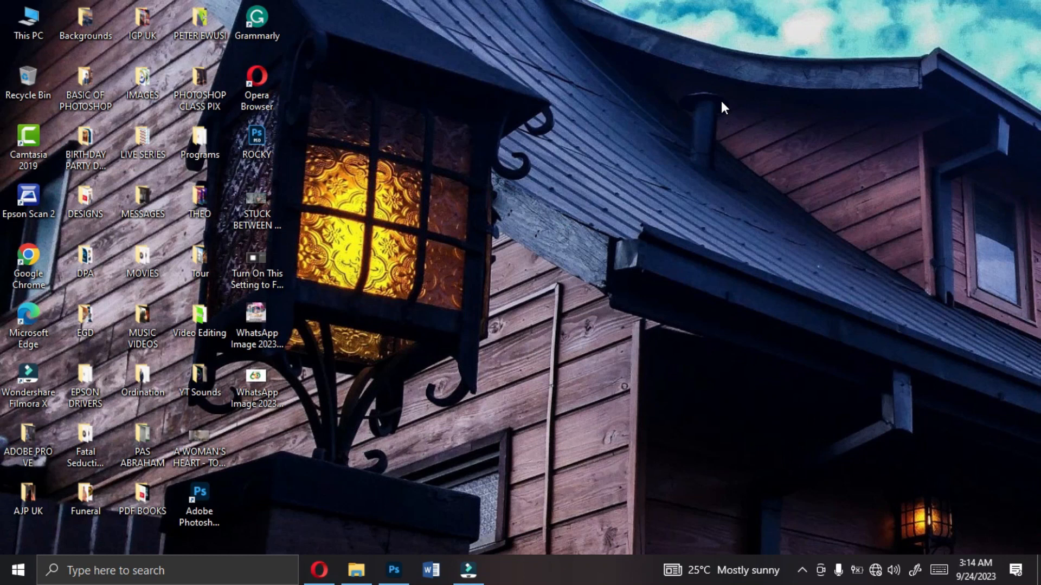
- Switch to Photoshop, open the recent file THEO PS.psd, and fit the finished poster to the screen with nothing selected
{"action": "left_click", "coordinate": [394, 570]}
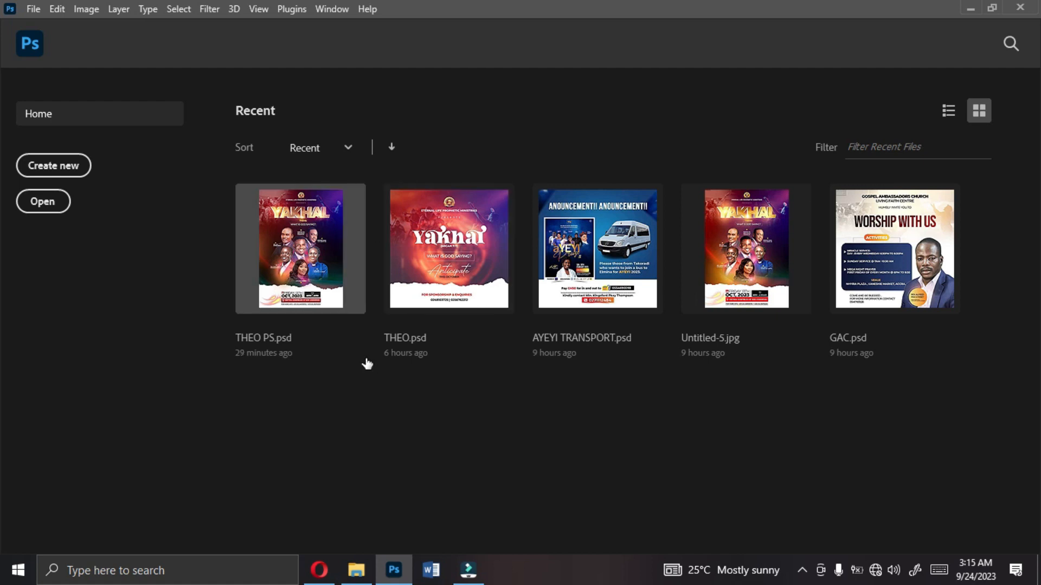
{"action": "left_click", "coordinate": [313, 253]}
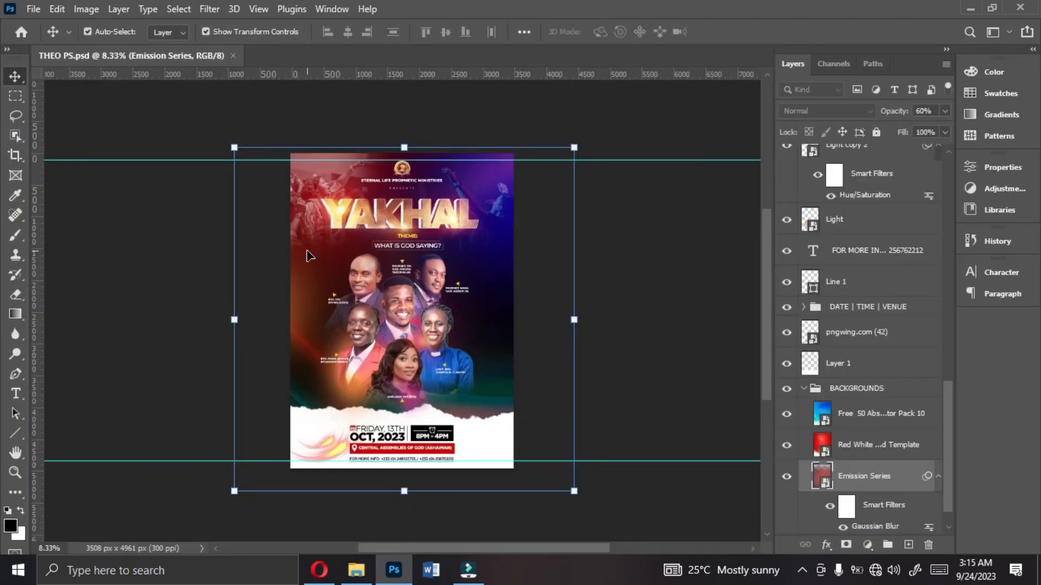
{"action": "left_click", "coordinate": [641, 215]}
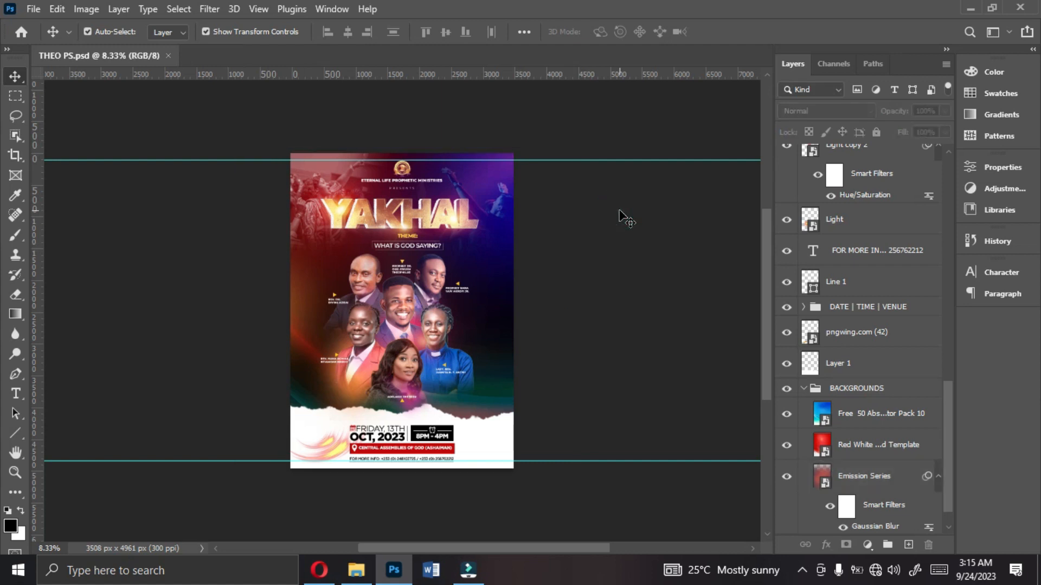
{"action": "key", "text": "ctrl+0"}
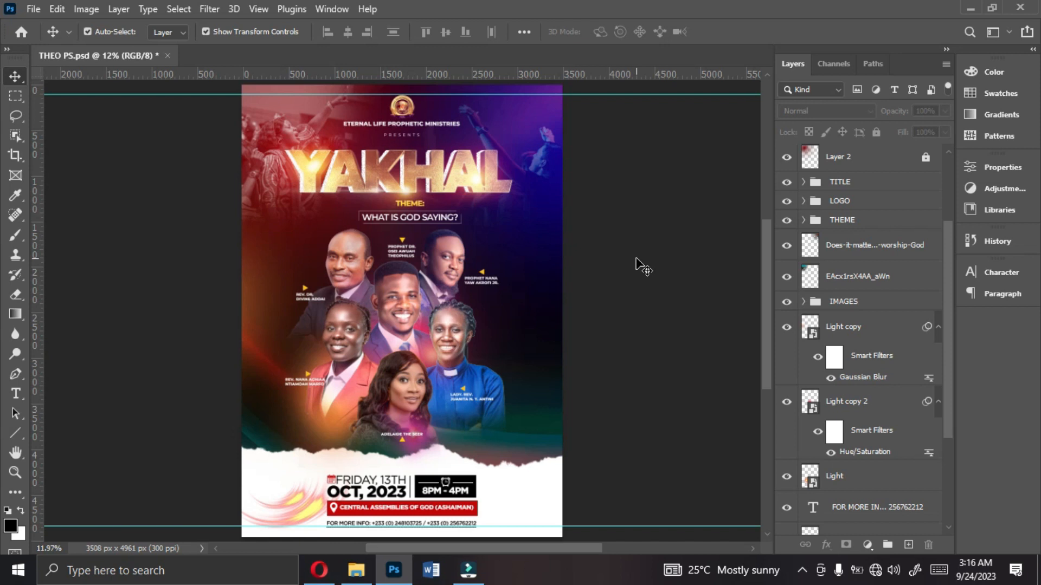
- Set up a new document from the A3 print preset, named CHURCH POSTER, at 300 pixels/inch in RGB Color
{"action": "left_click", "coordinate": [32, 9]}
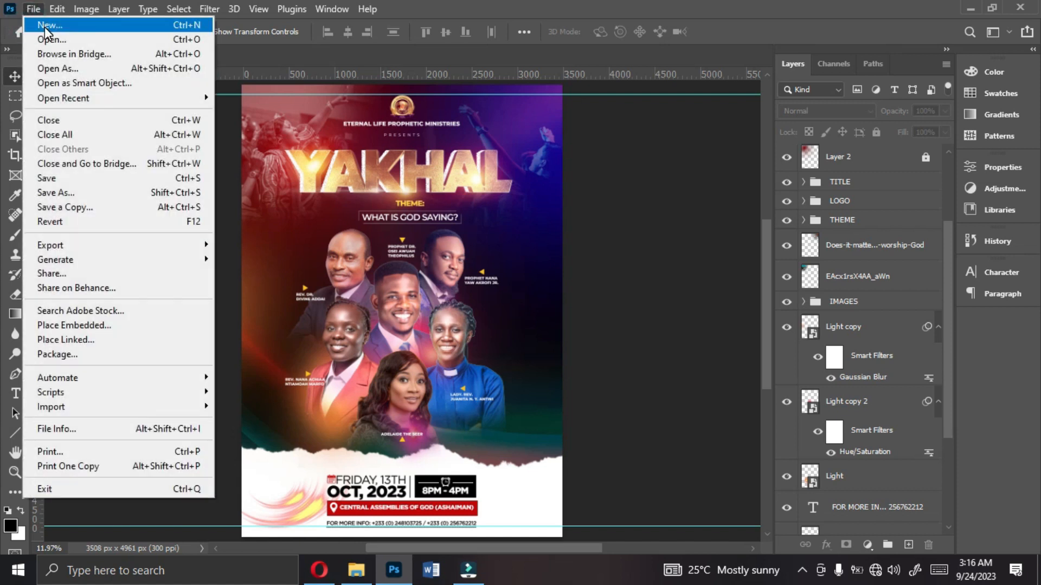
{"action": "left_click", "coordinate": [46, 28]}
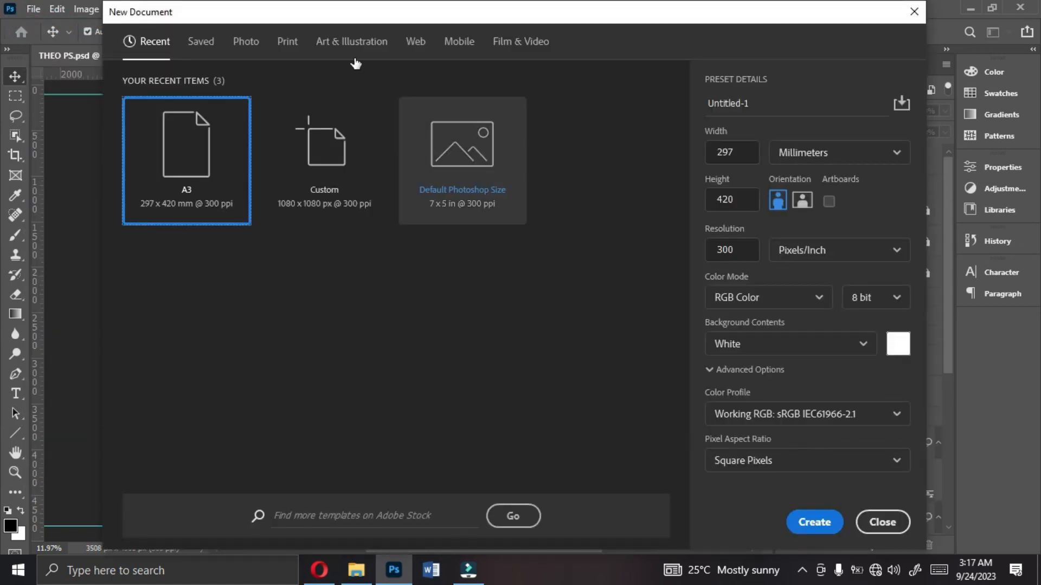
{"action": "left_click", "coordinate": [287, 42]}
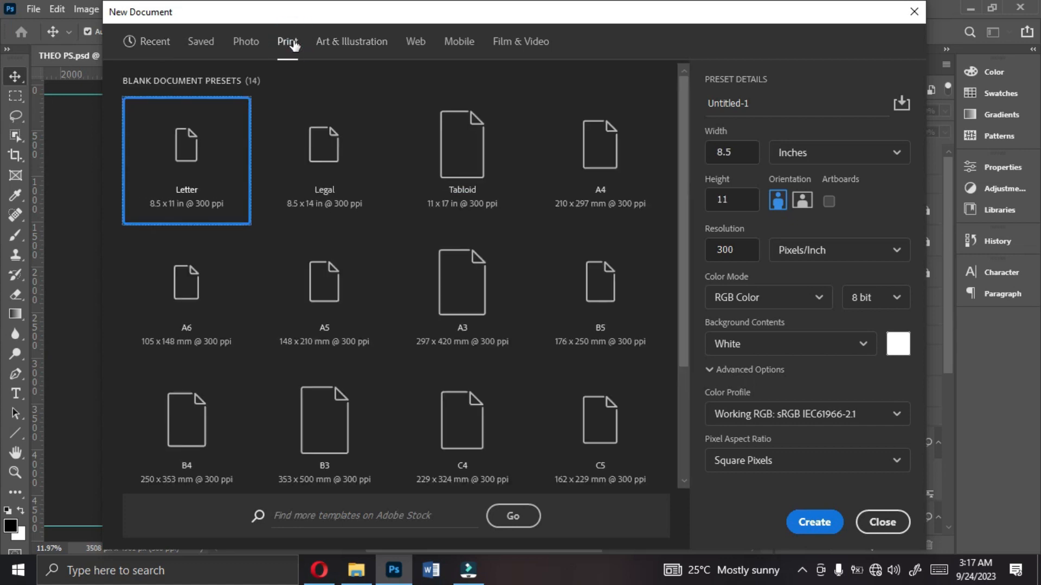
{"action": "left_click", "coordinate": [475, 307]}
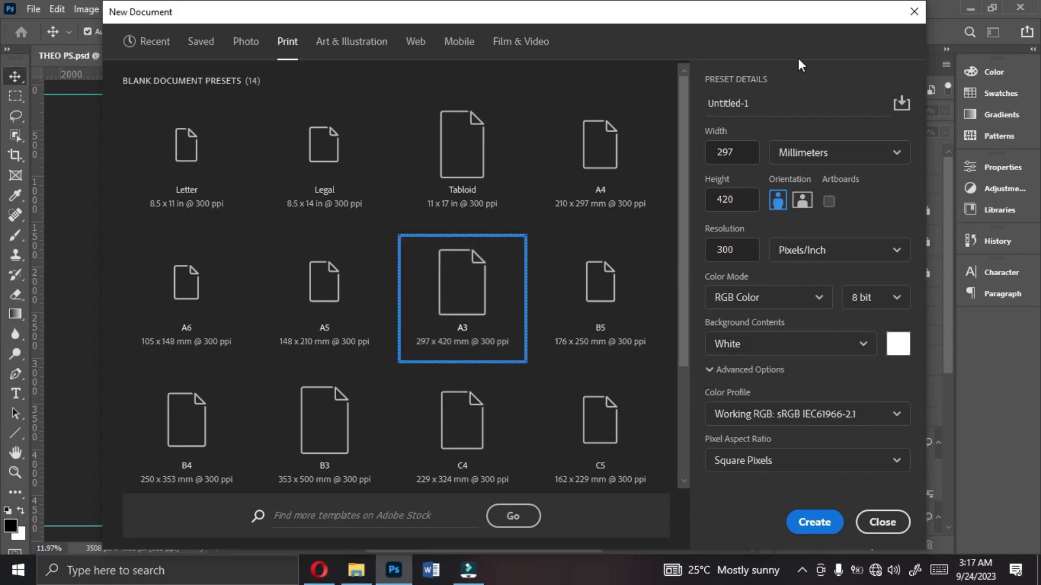
{"action": "left_click", "coordinate": [764, 111]}
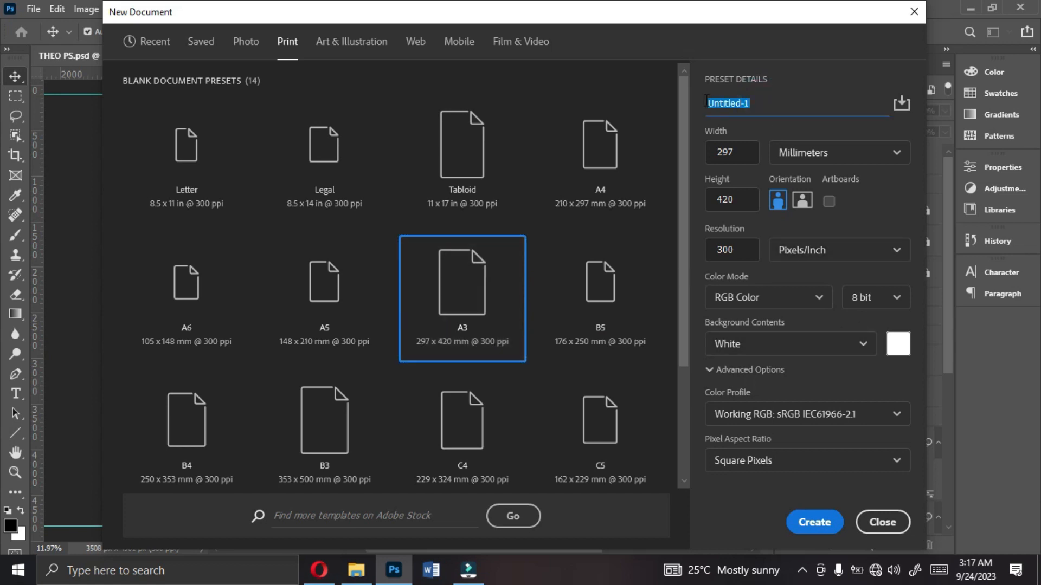
{"action": "type", "text": "CHURCH POSTER"}
{"action": "double_click", "coordinate": [742, 255]}
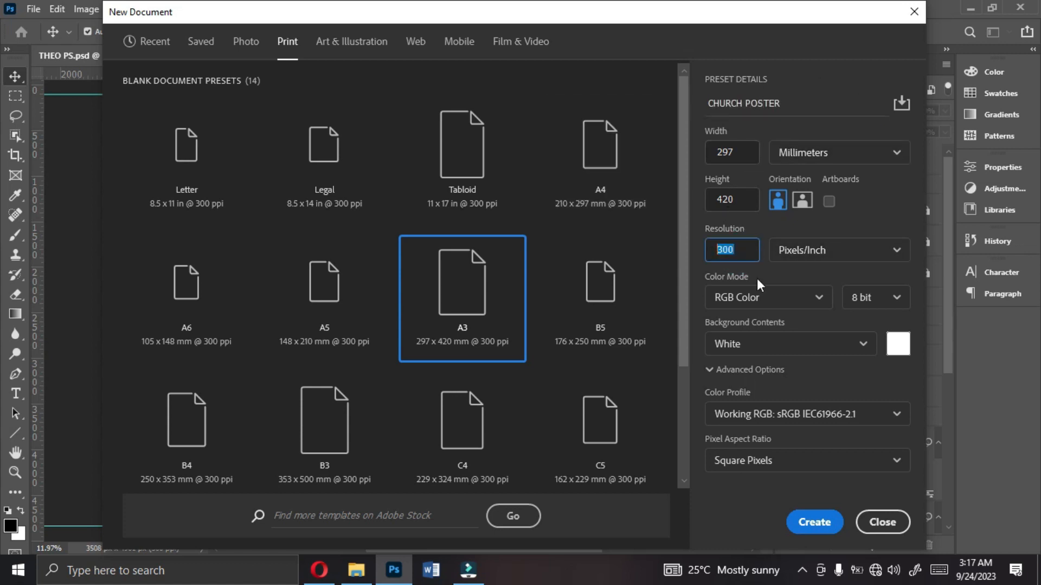
{"action": "left_click", "coordinate": [764, 298]}
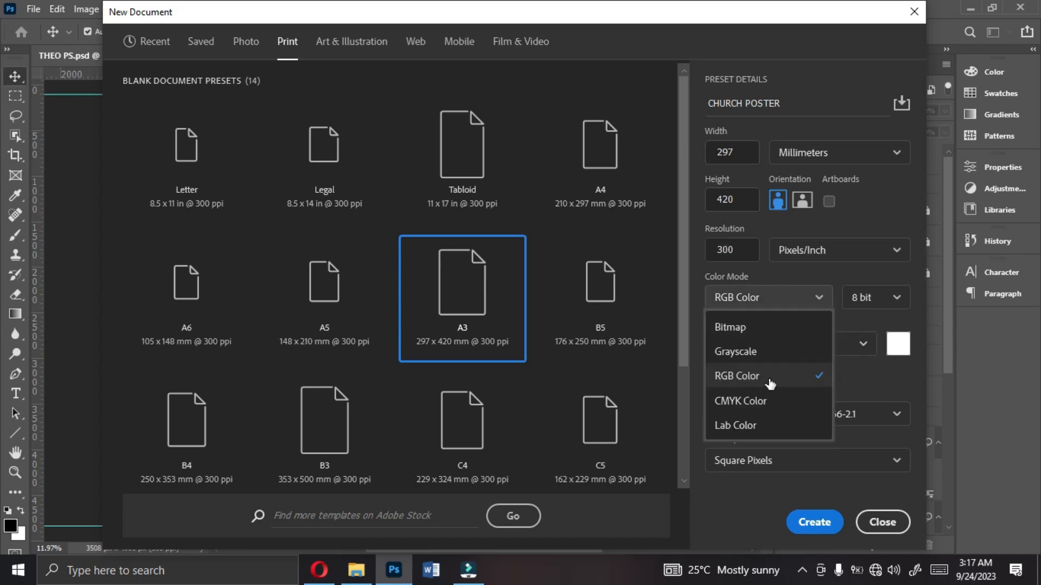
{"action": "left_click", "coordinate": [773, 379]}
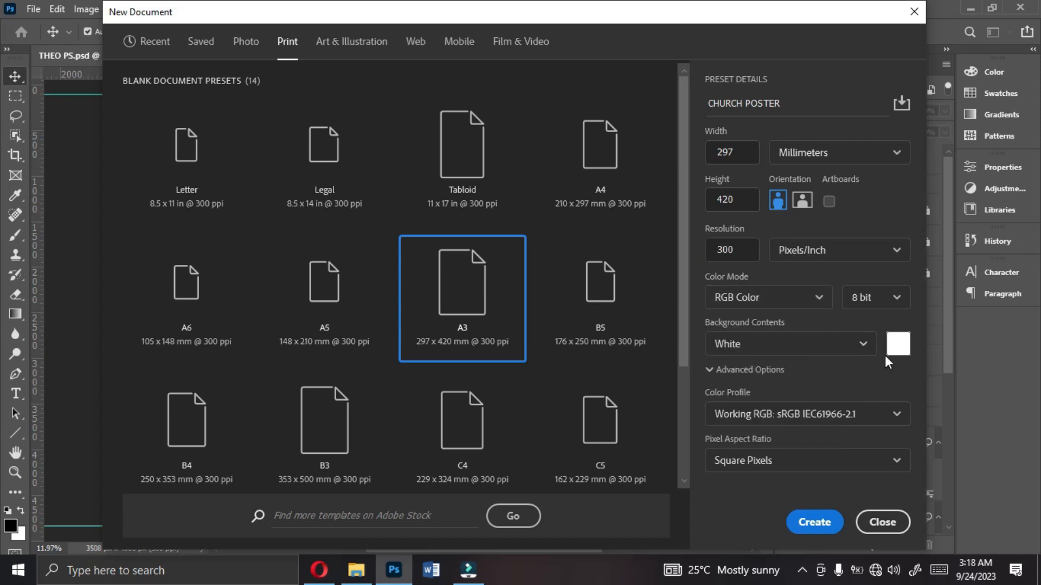
- Set the new document's background colour to black (000000) and create the document
{"action": "left_click", "coordinate": [899, 347]}
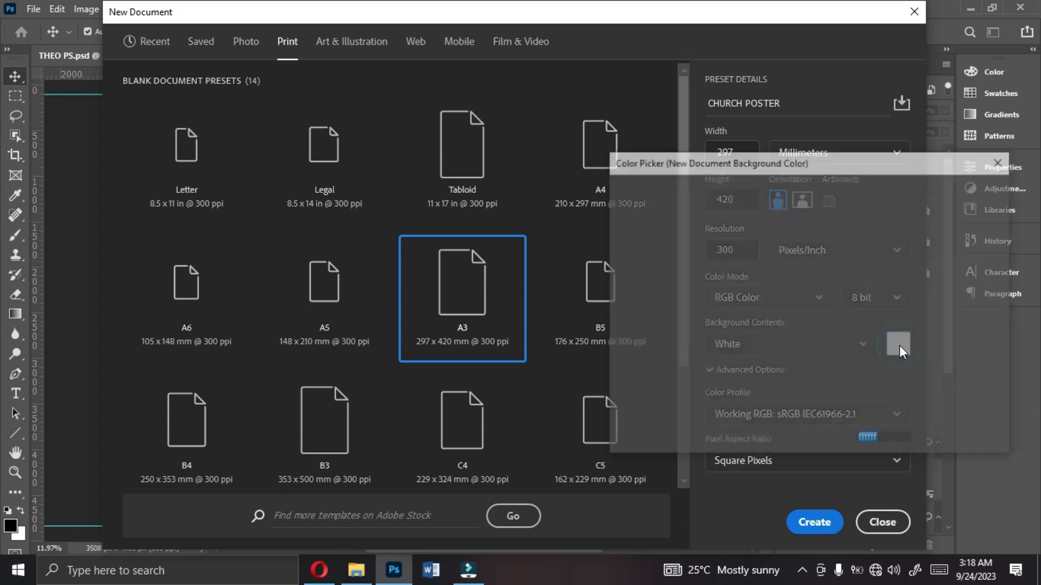
{"action": "type", "text": "000000"}
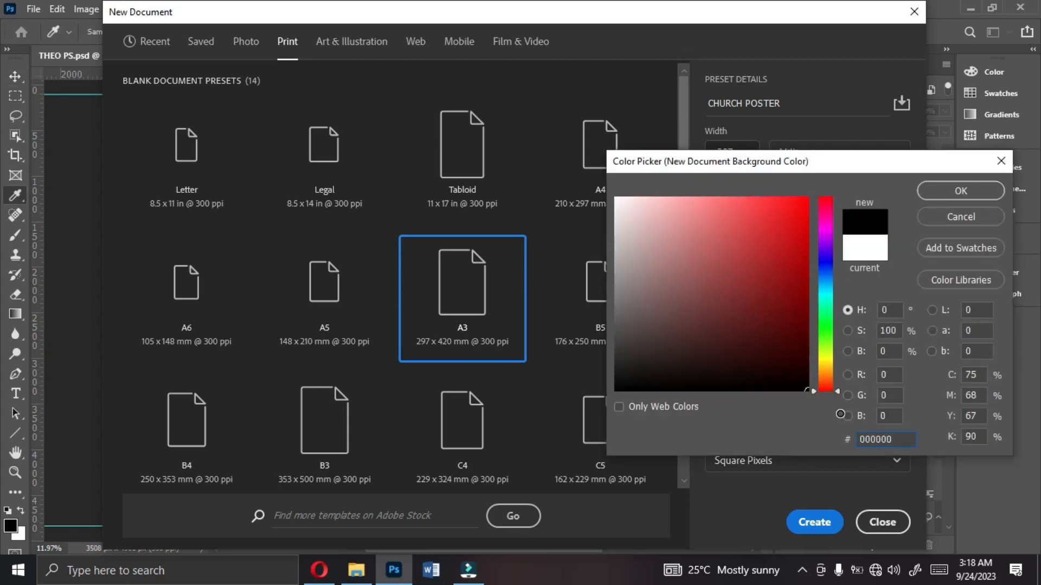
{"action": "left_click", "coordinate": [957, 192]}
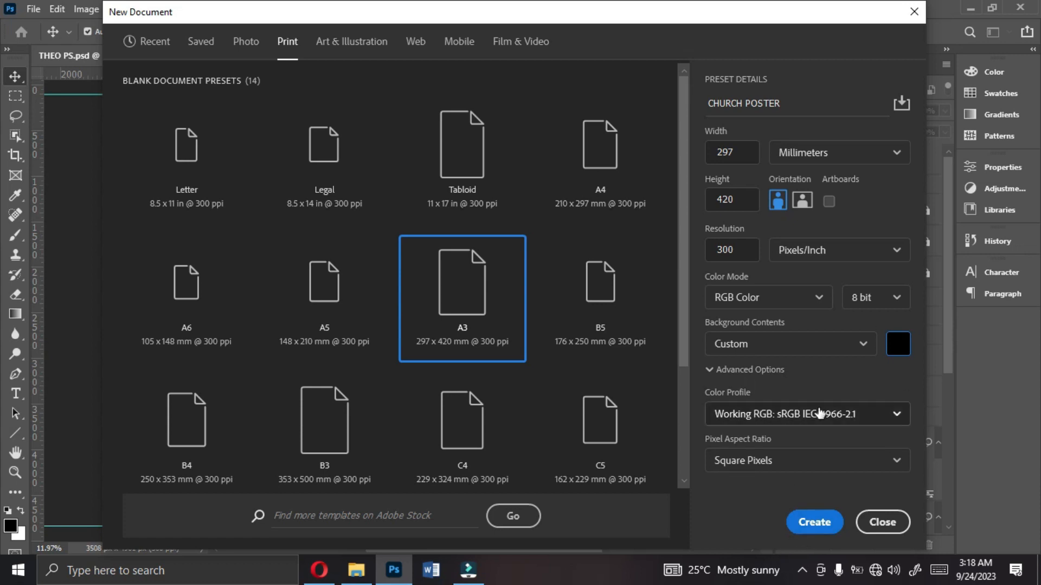
{"action": "left_click", "coordinate": [816, 524]}
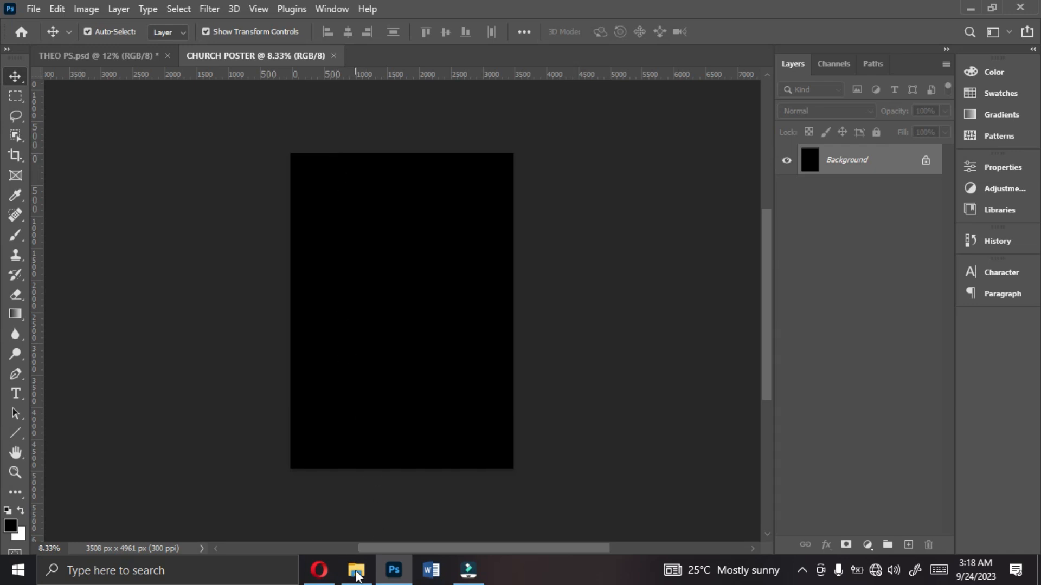
- Place the Emission Series image from the BACKGROUNDS folder into the poster and scale it to about 123% to cover the canvas
{"action": "left_click", "coordinate": [356, 577]}
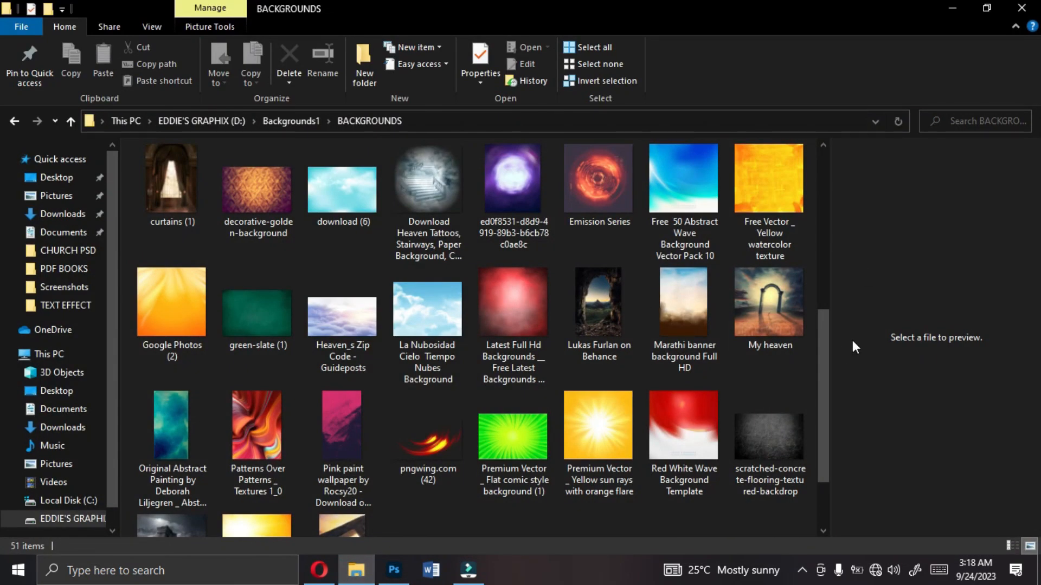
{"action": "mouse_move", "coordinate": [818, 356]}
{"action": "left_mouse_down"}
{"action": "mouse_move", "coordinate": [823, 441]}
{"action": "mouse_move", "coordinate": [824, 347]}
{"action": "left_mouse_up"}
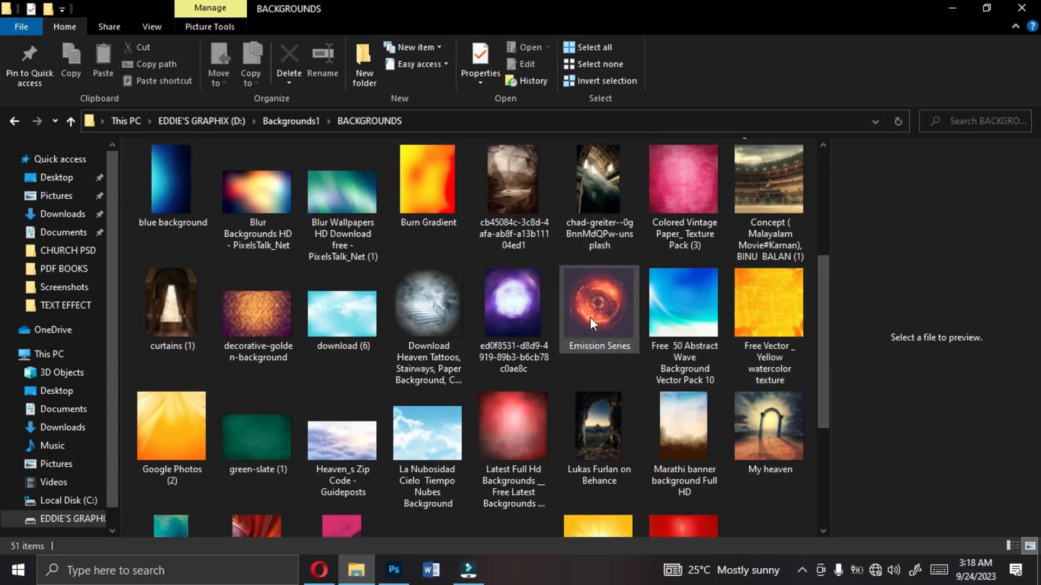
{"action": "left_click_drag", "start_coordinate": [590, 317], "coordinate": [467, 359]}
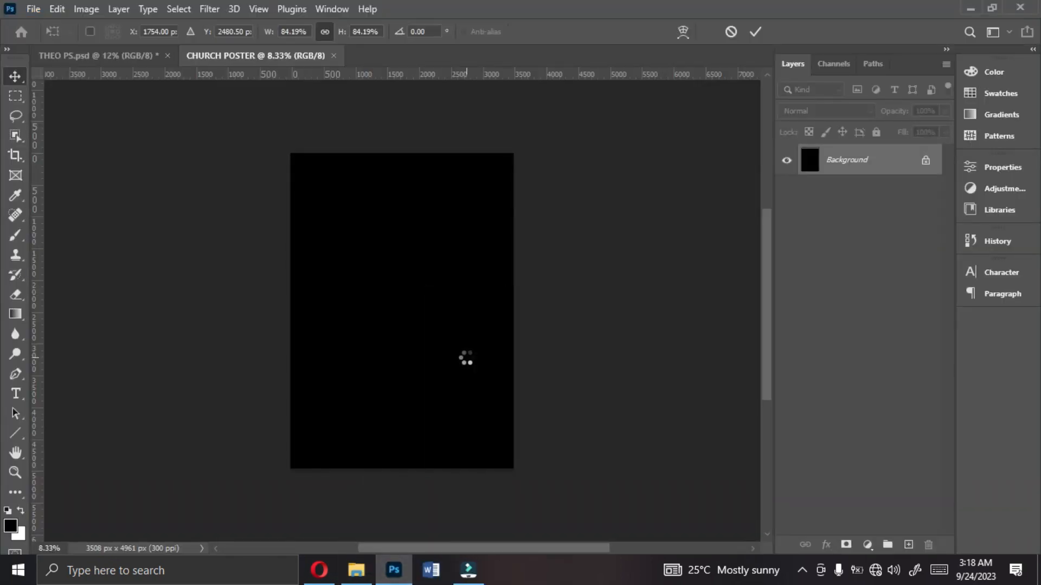
{"action": "left_click_drag", "start_coordinate": [514, 313], "coordinate": [565, 310]}
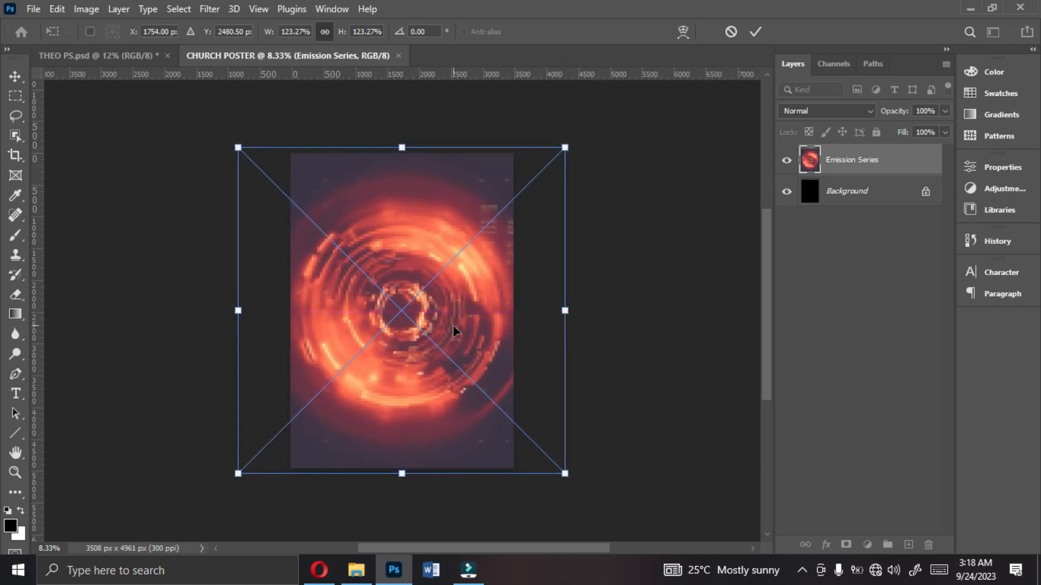
{"action": "key", "text": "Return"}
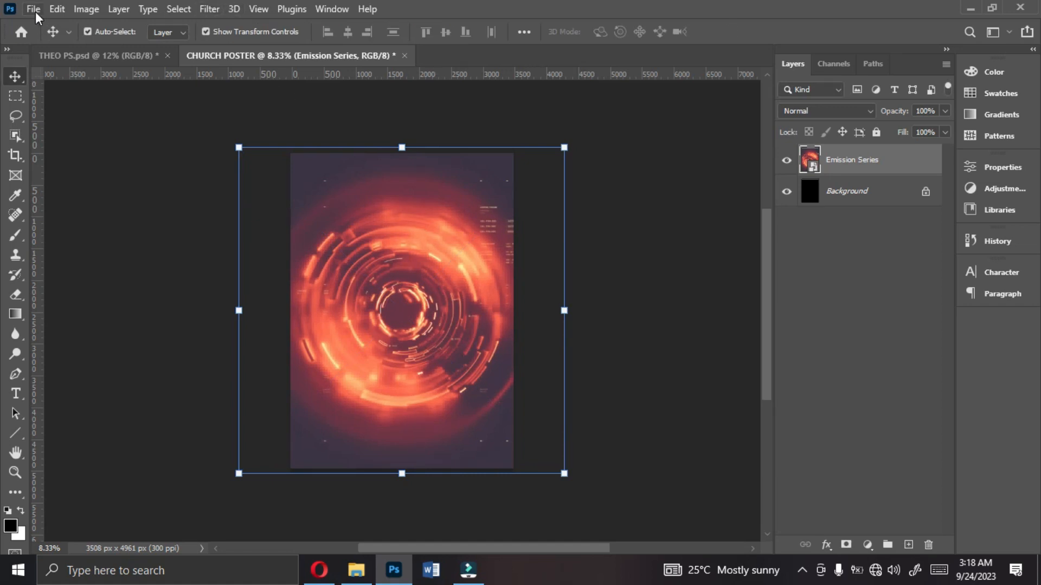
- Apply a Gaussian Blur with a 631.5-pixel radius to the Emission Series layer, and review its smart filter settings
{"action": "left_click", "coordinate": [217, 8]}
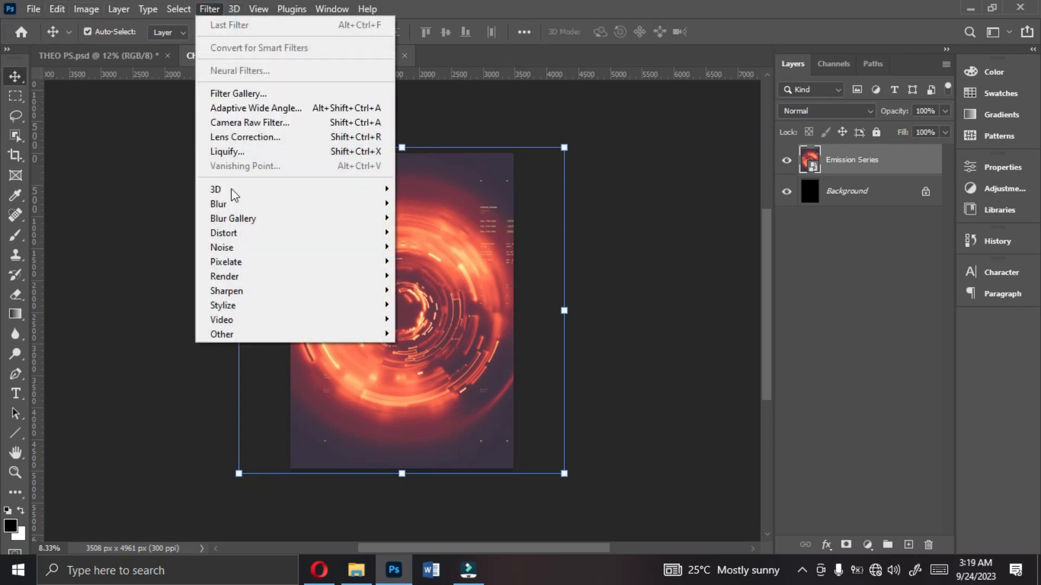
{"action": "mouse_move", "coordinate": [237, 210]}
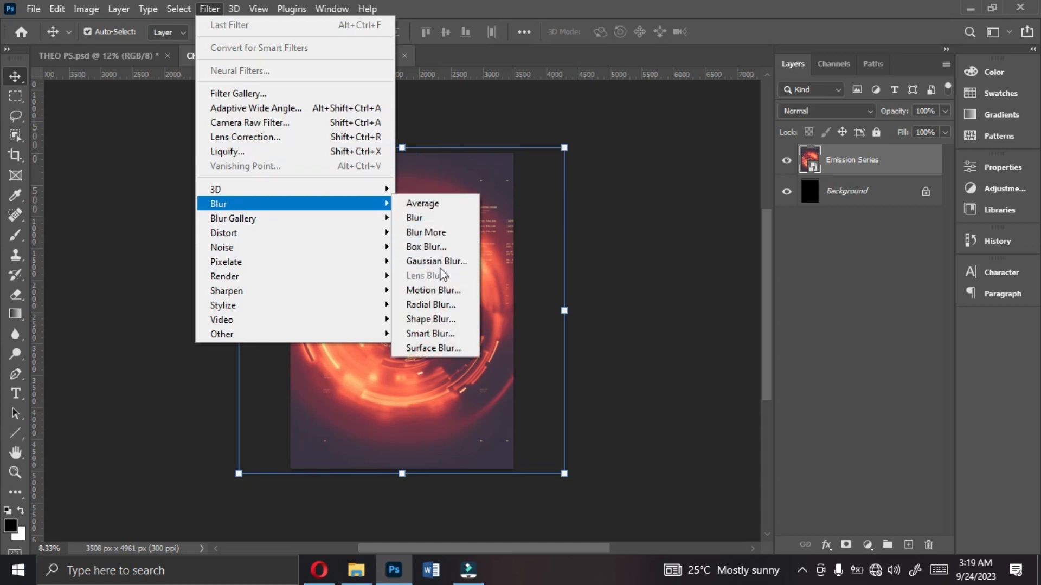
{"action": "left_click", "coordinate": [440, 262]}
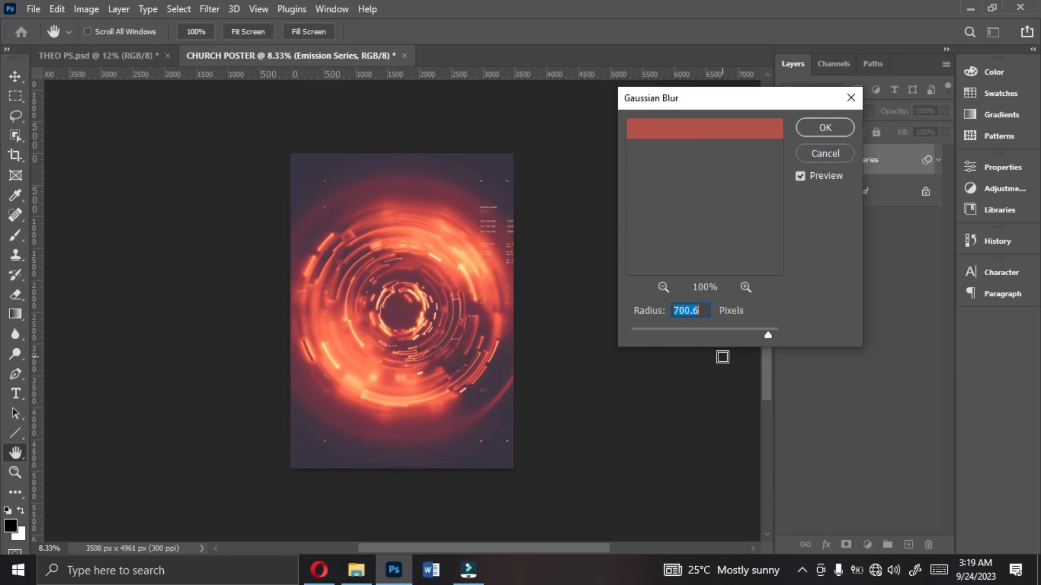
{"action": "mouse_move", "coordinate": [766, 337]}
{"action": "left_mouse_down"}
{"action": "mouse_move", "coordinate": [686, 337]}
{"action": "mouse_move", "coordinate": [763, 353]}
{"action": "left_mouse_up"}
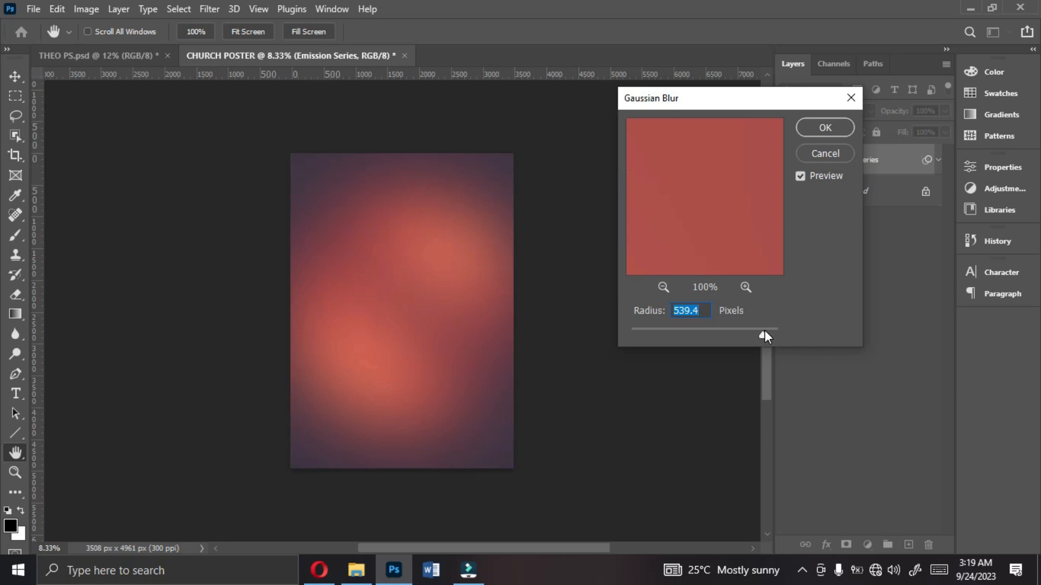
{"action": "left_click_drag", "start_coordinate": [764, 330], "coordinate": [763, 333]}
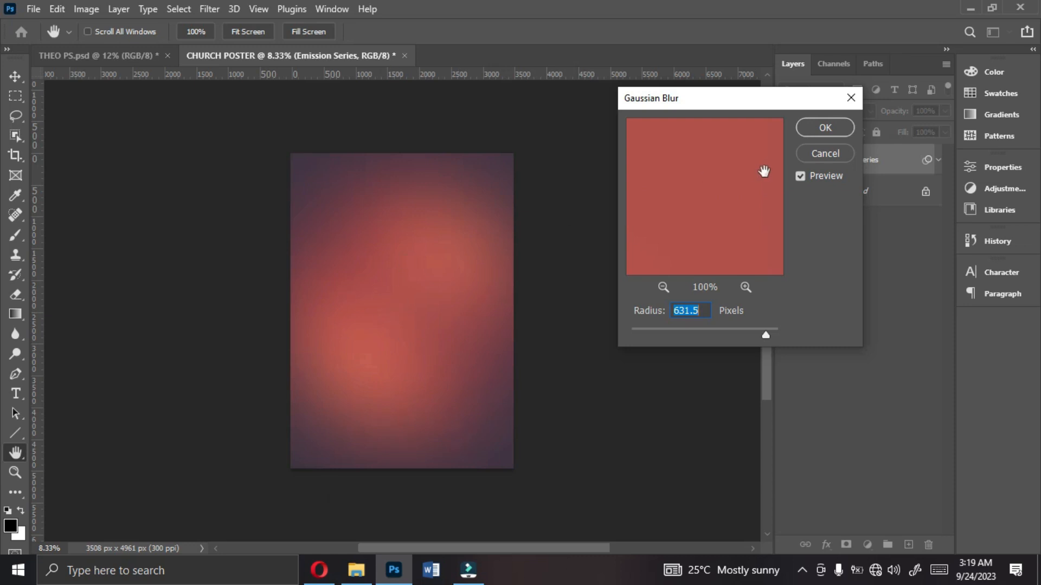
{"action": "left_click", "coordinate": [833, 127]}
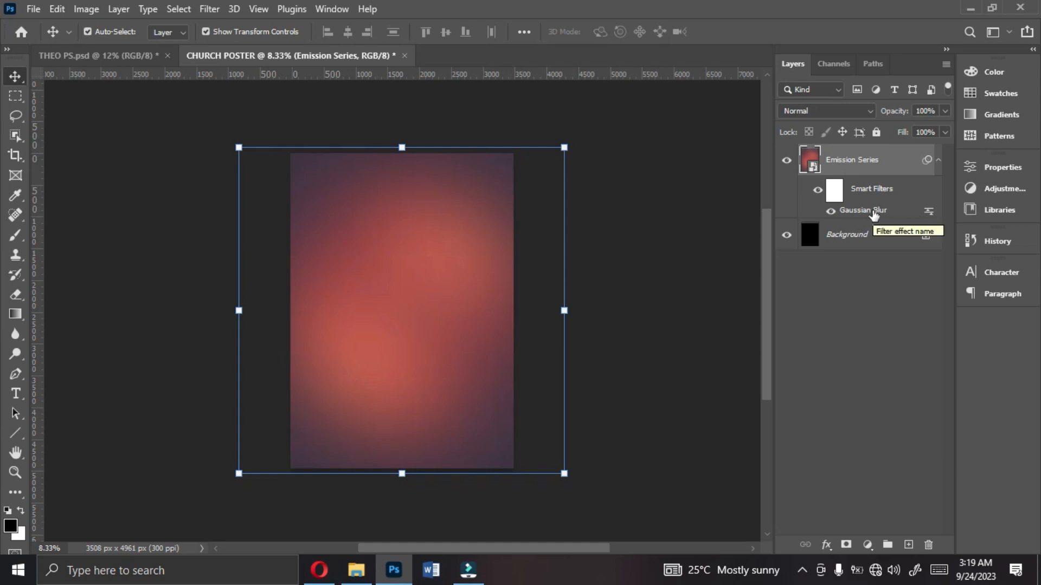
{"action": "double_click", "coordinate": [879, 212]}
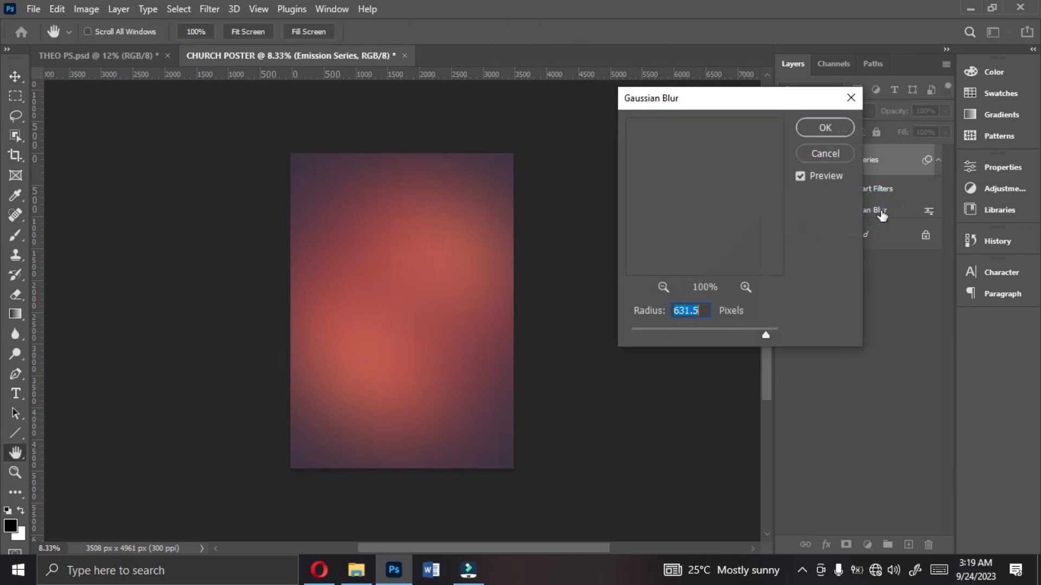
{"action": "left_click", "coordinate": [824, 130]}
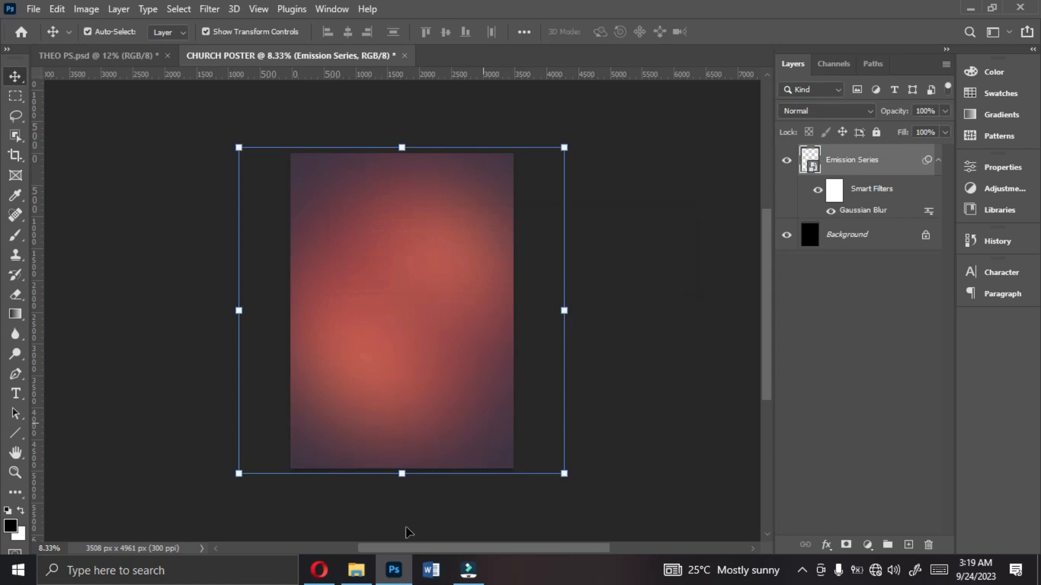
- Place the Red White Wave Background Template image above the blurred layer and scale it to about 172% to cover the canvas
{"action": "left_click", "coordinate": [356, 570]}
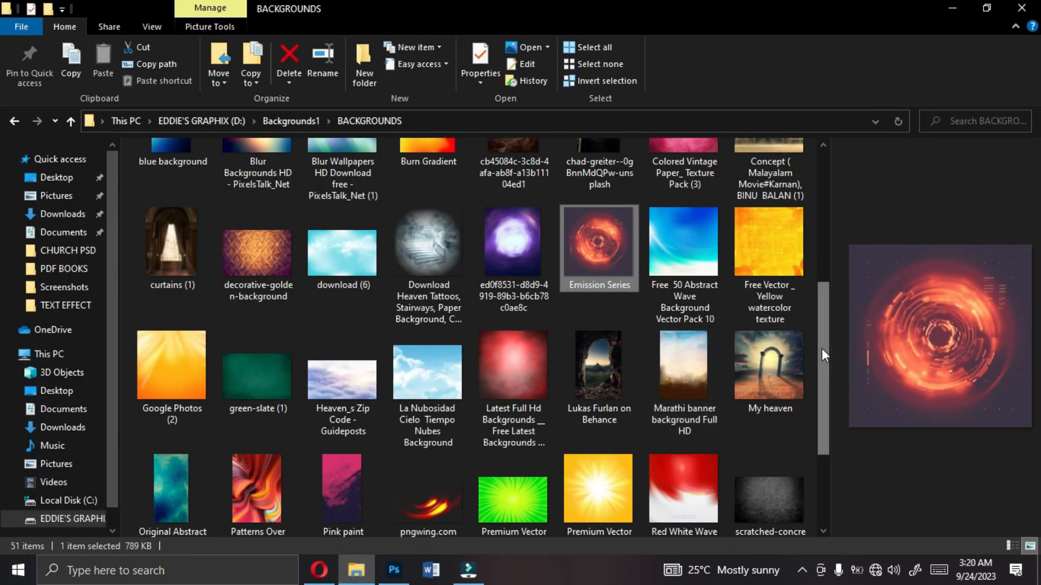
{"action": "left_click_drag", "start_coordinate": [822, 352], "coordinate": [821, 381]}
{"action": "left_click", "coordinate": [671, 432]}
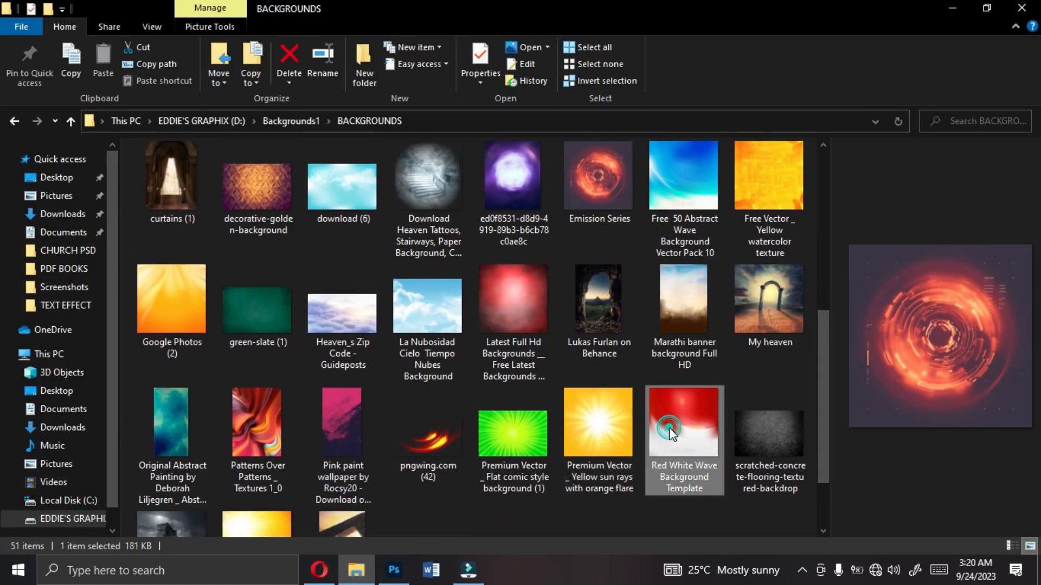
{"action": "left_click_drag", "start_coordinate": [685, 425], "coordinate": [435, 477]}
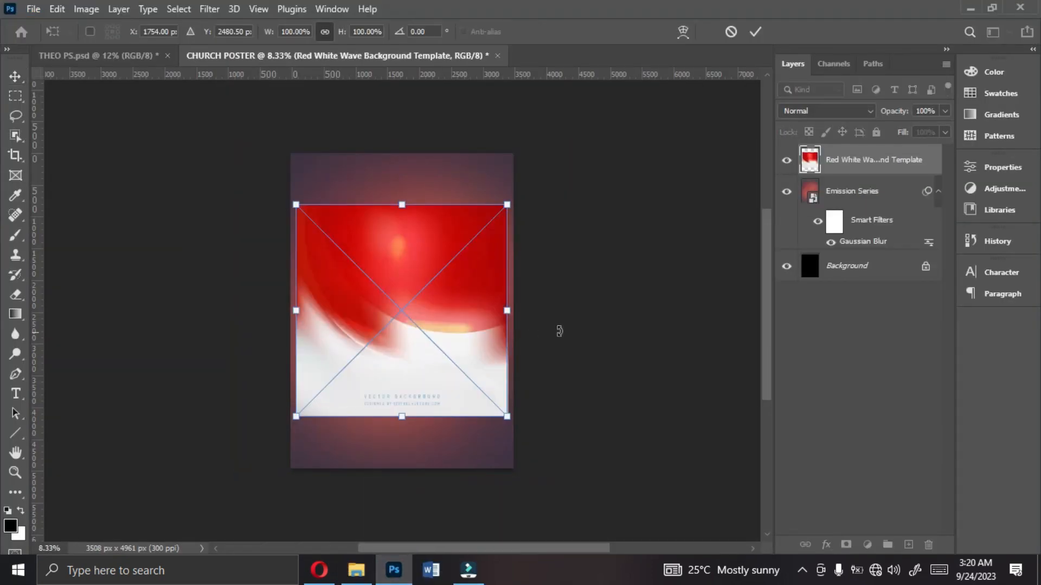
{"action": "left_click_drag", "start_coordinate": [512, 311], "coordinate": [588, 307]}
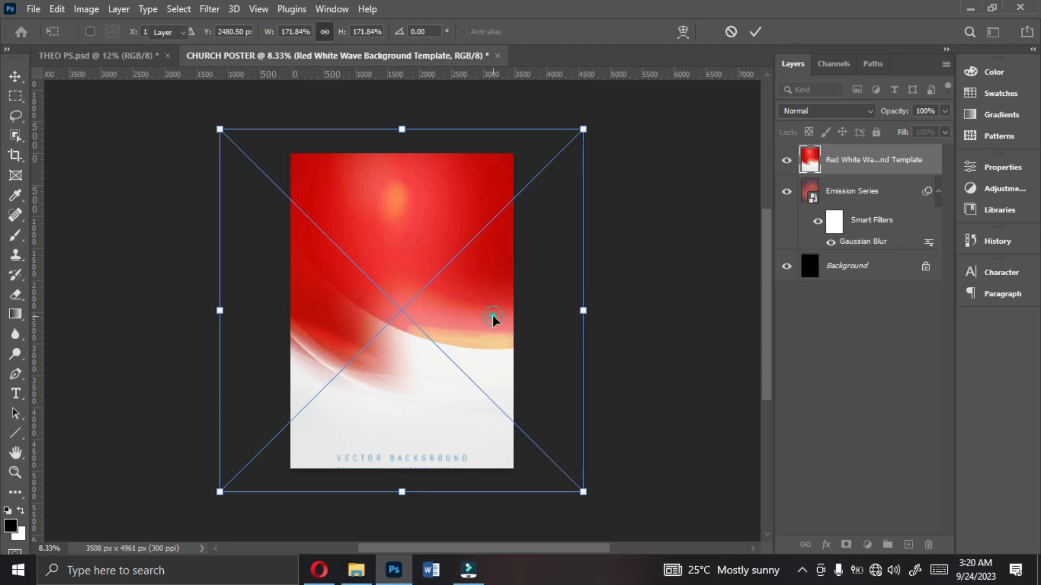
{"action": "key", "text": "Return"}
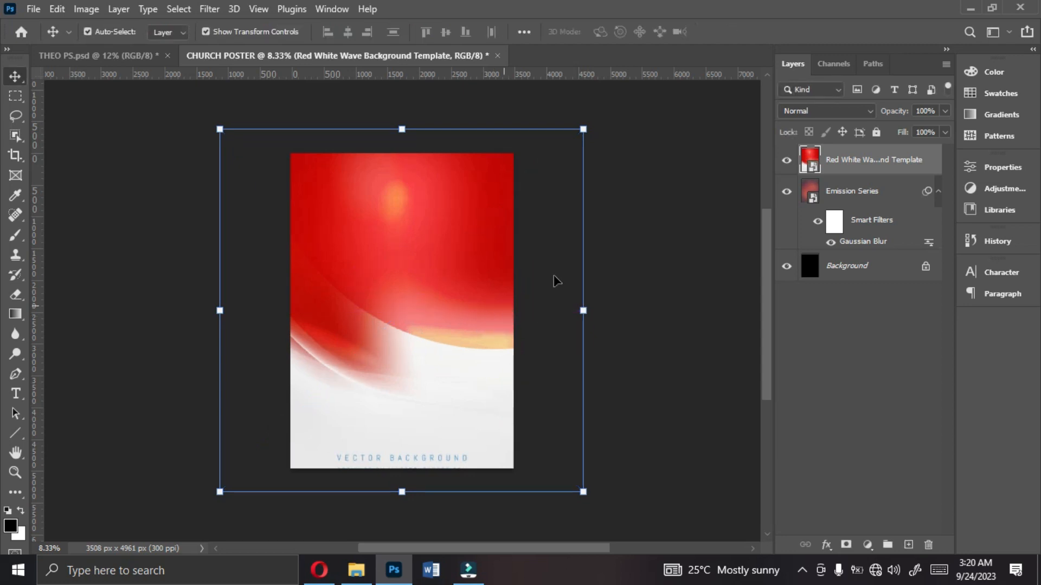
- Set the blend mode of the Red White Wave Background Template layer to Multiply
{"action": "left_click", "coordinate": [817, 116]}
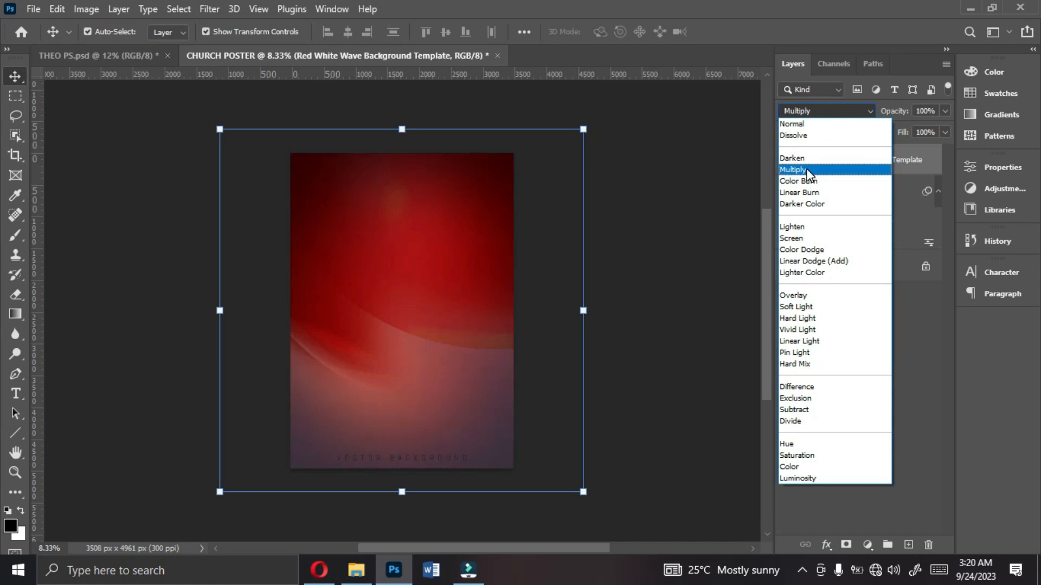
{"action": "left_click", "coordinate": [808, 172]}
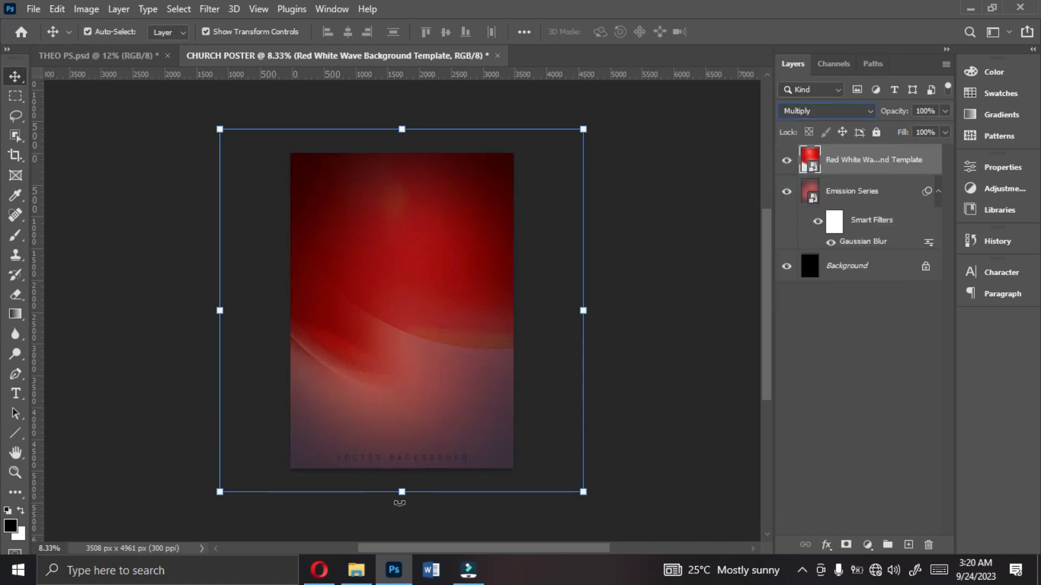
- Place the Free 50 Abstract Wave Background Vector Pack 10 image on top, scaled to about 293% to cover the canvas, and blend it with Overlay
{"action": "left_click", "coordinate": [356, 570]}
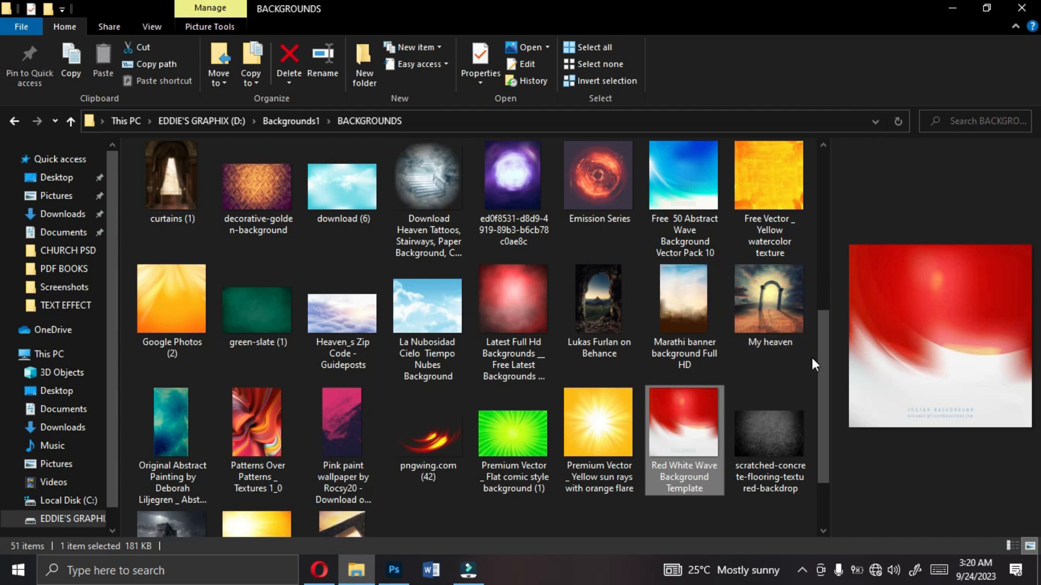
{"action": "left_click_drag", "start_coordinate": [821, 370], "coordinate": [814, 301]}
{"action": "left_click", "coordinate": [703, 318]}
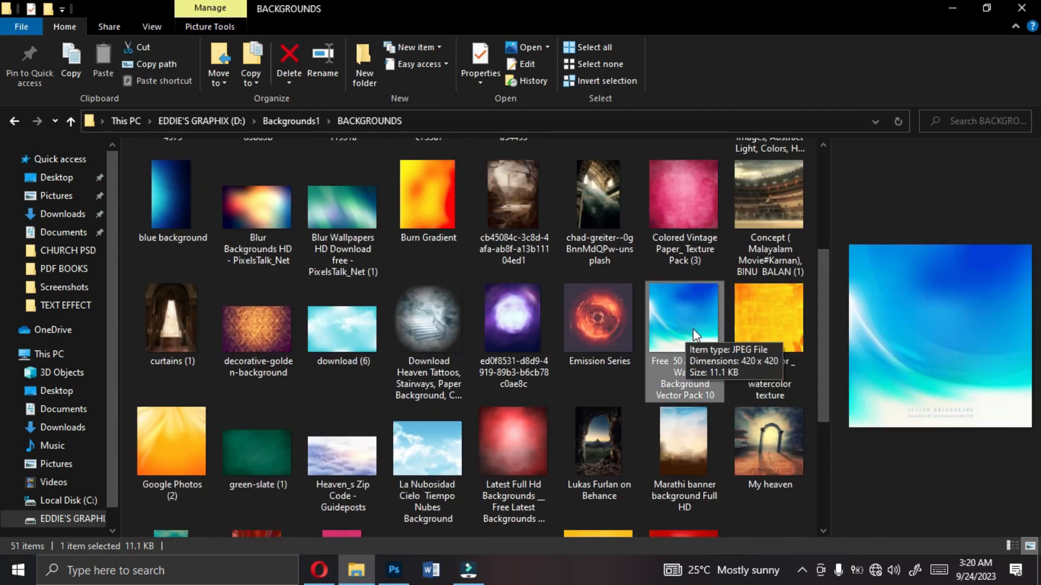
{"action": "left_click_drag", "start_coordinate": [686, 330], "coordinate": [494, 346]}
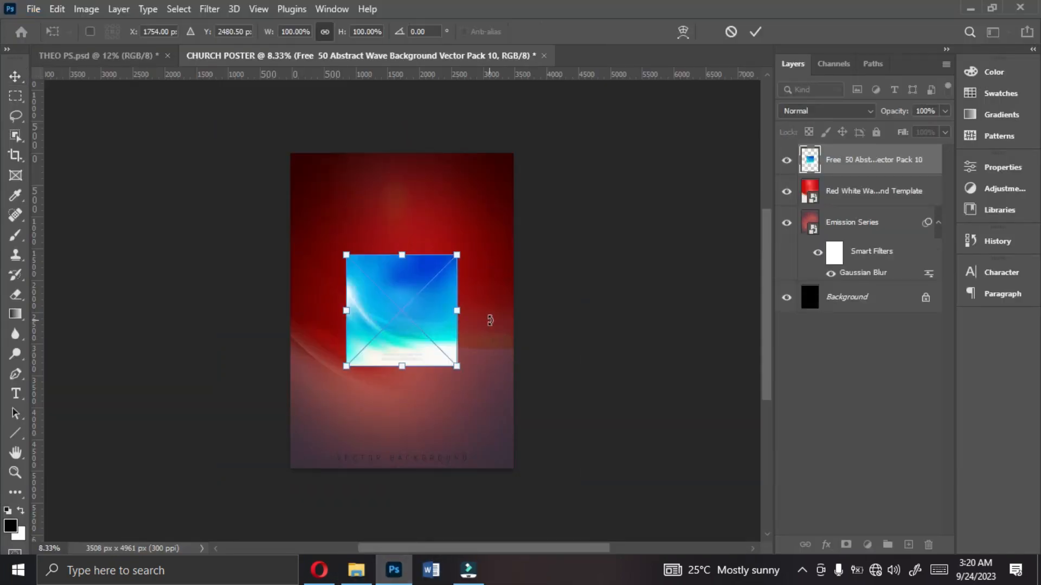
{"action": "left_click_drag", "start_coordinate": [458, 311], "coordinate": [563, 310]}
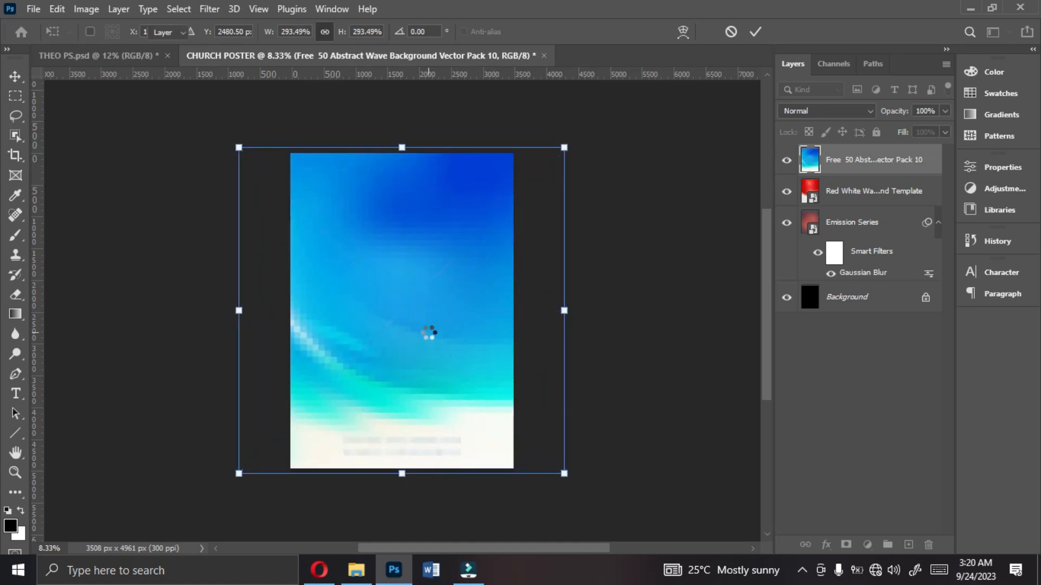
{"action": "key", "text": "Return"}
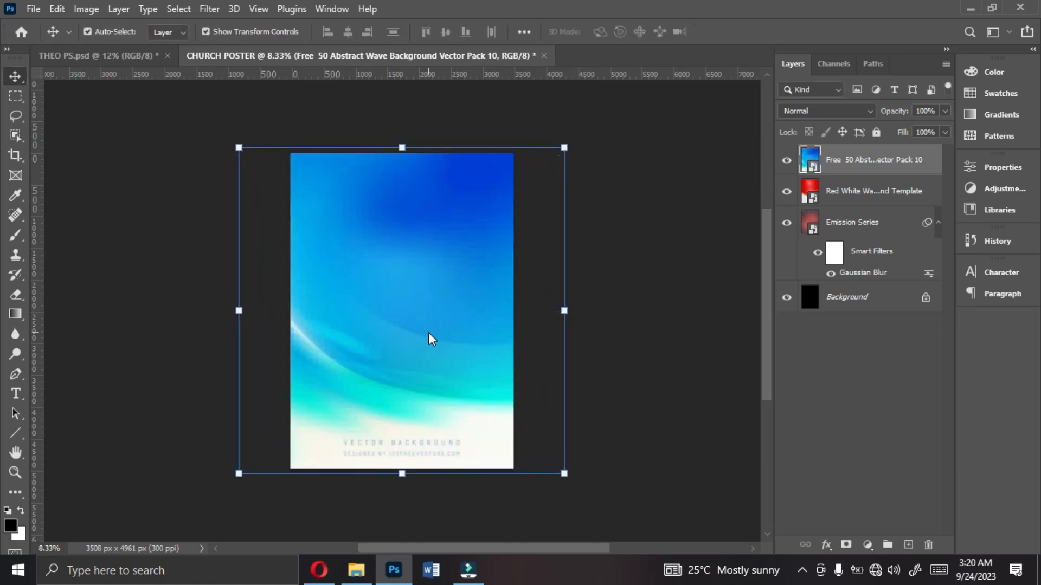
{"action": "left_click", "coordinate": [845, 111]}
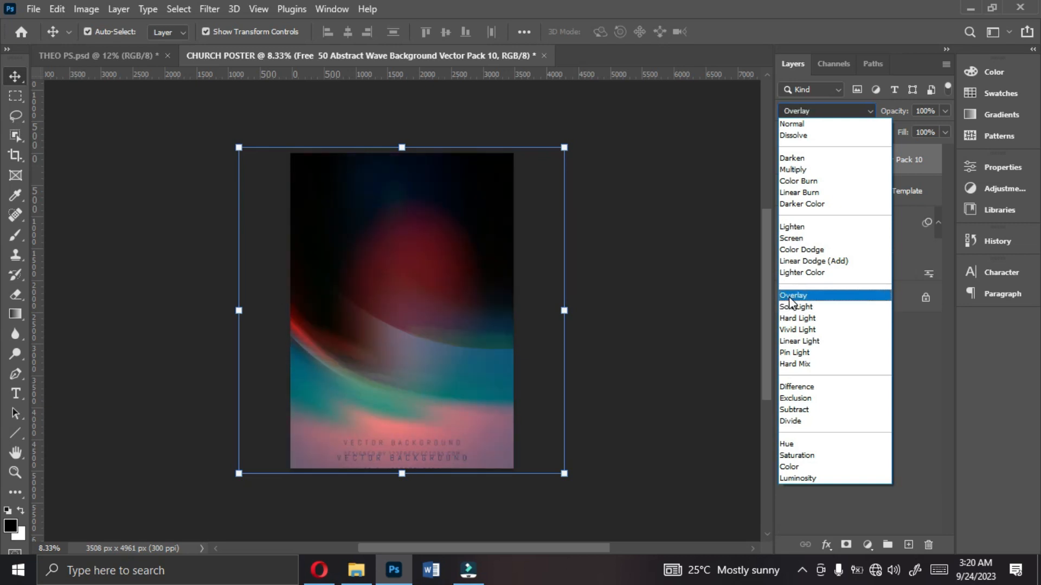
{"action": "left_click", "coordinate": [789, 297]}
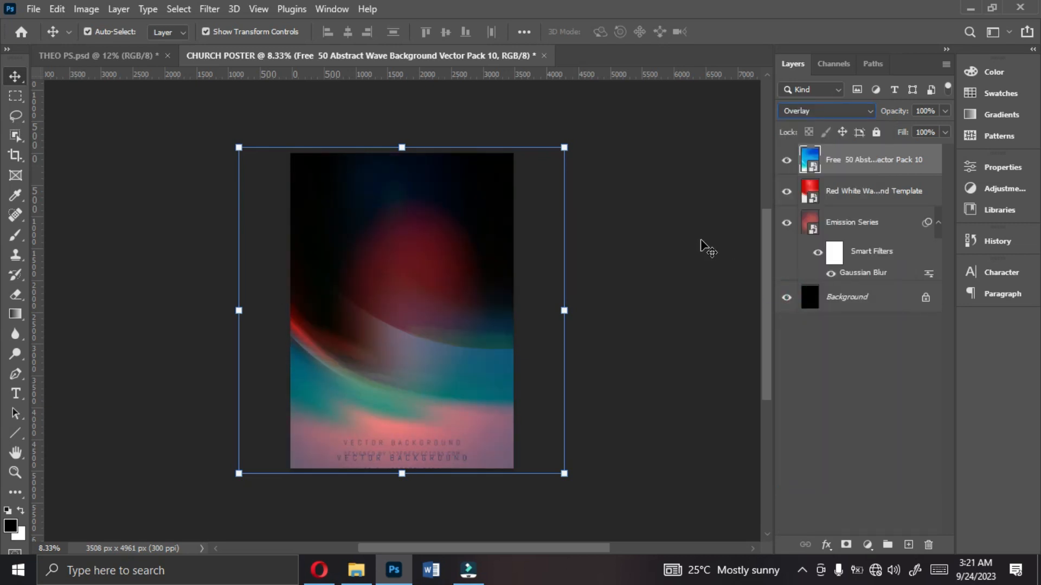
- Examine the crowd imagery in the upper part of the finished poster in THEO PS.psd, and return to CHURCH POSTER
{"action": "key", "text": "ctrl+Tab"}
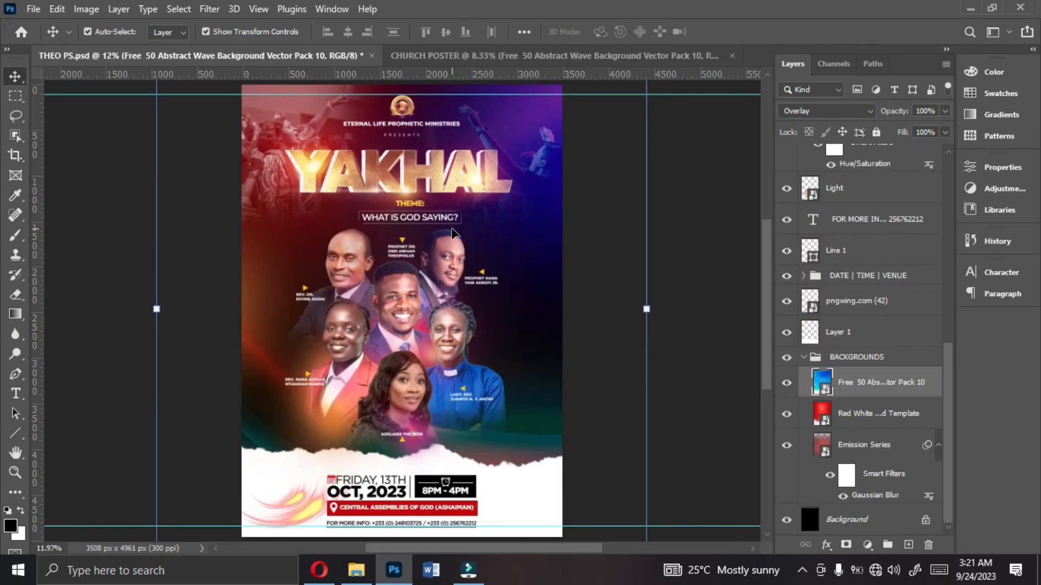
{"action": "left_click", "coordinate": [277, 132]}
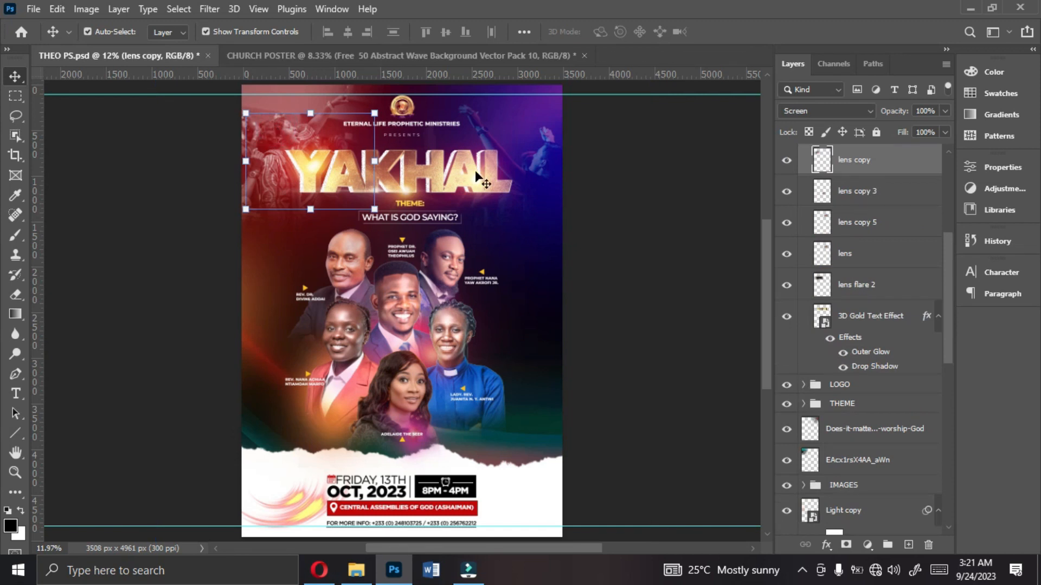
{"action": "left_click", "coordinate": [430, 64]}
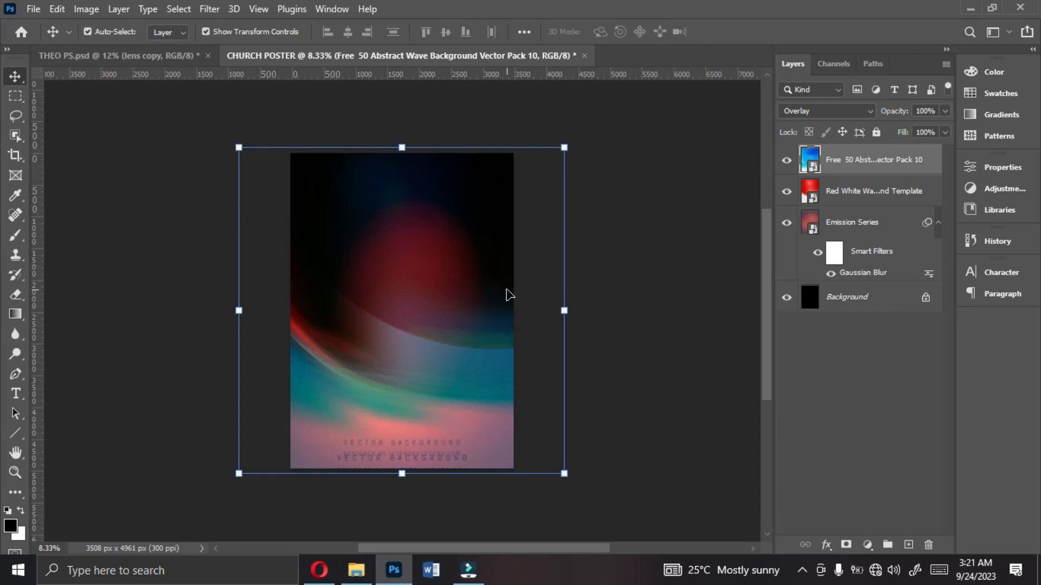
- Place the Does-it-matter-how-I-worship-God image from the CHURCH folder over the poster's upper right corner, centred at about X 3239 px, Y 962 px
{"action": "left_click", "coordinate": [357, 571]}
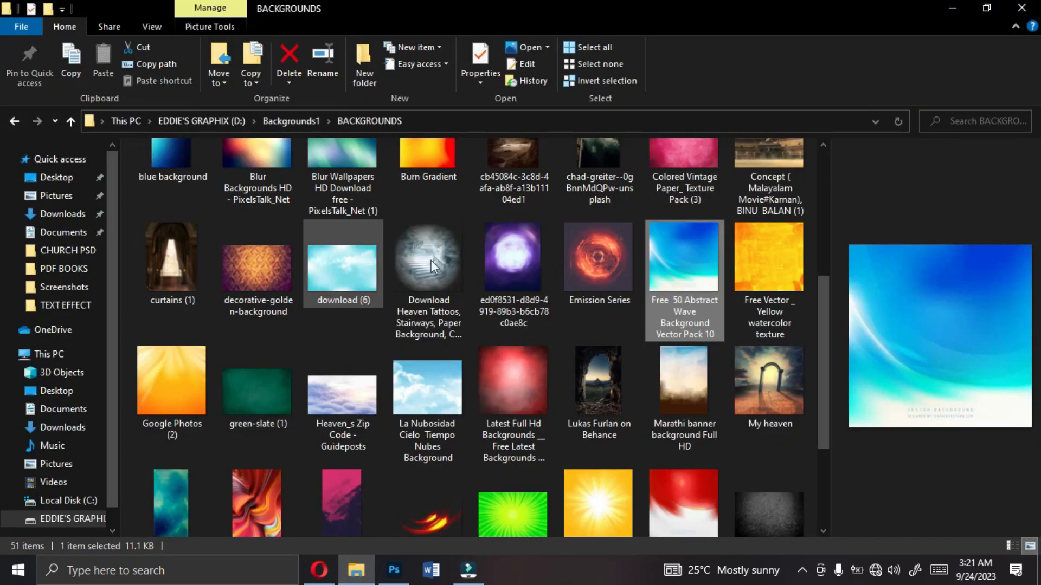
{"action": "left_click", "coordinate": [16, 122]}
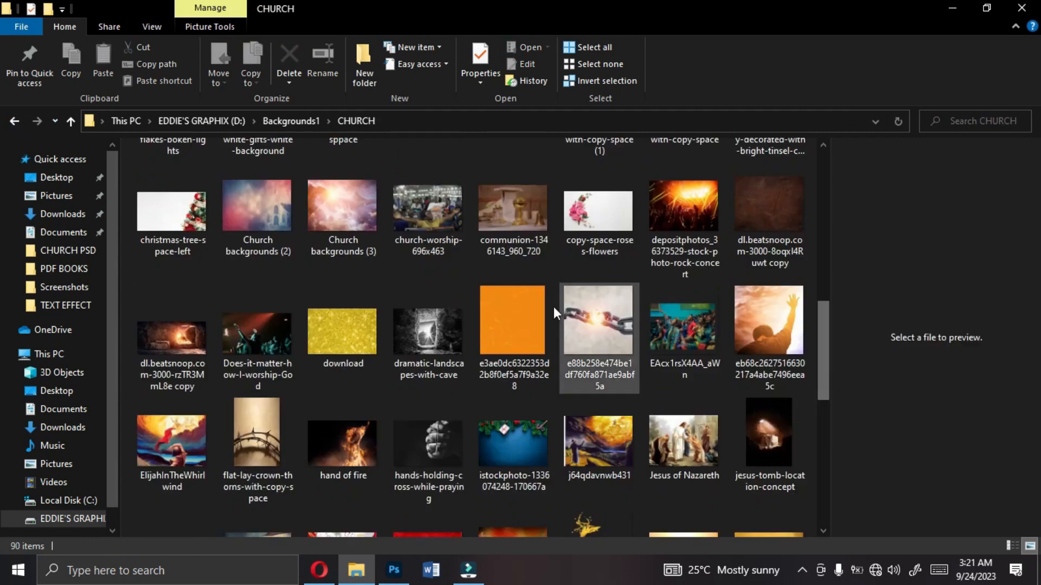
{"action": "left_click", "coordinate": [265, 336]}
{"action": "left_click_drag", "start_coordinate": [265, 336], "coordinate": [424, 379]}
{"action": "left_click_drag", "start_coordinate": [415, 312], "coordinate": [509, 219]}
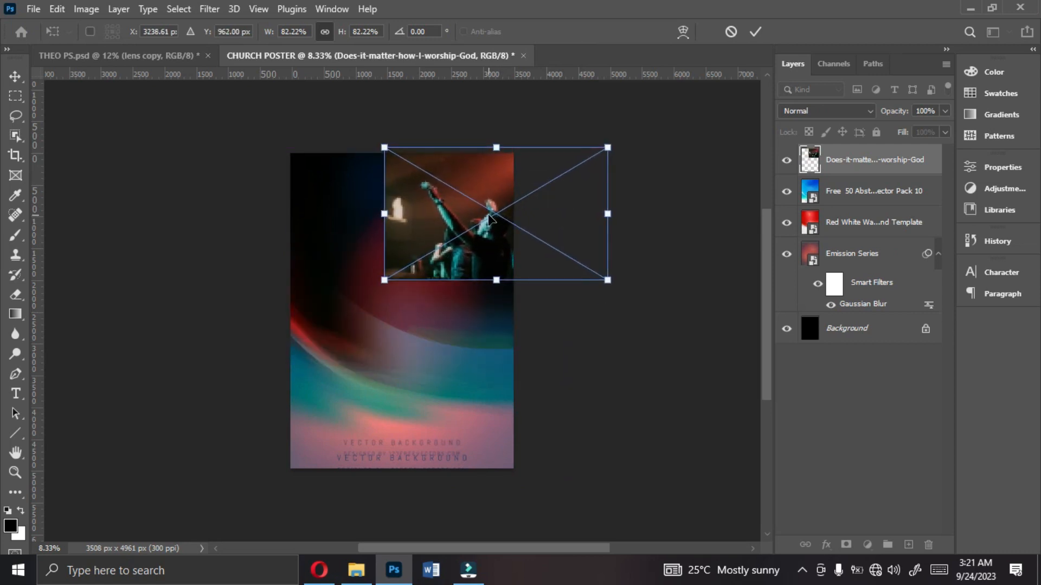
{"action": "key", "text": "Return"}
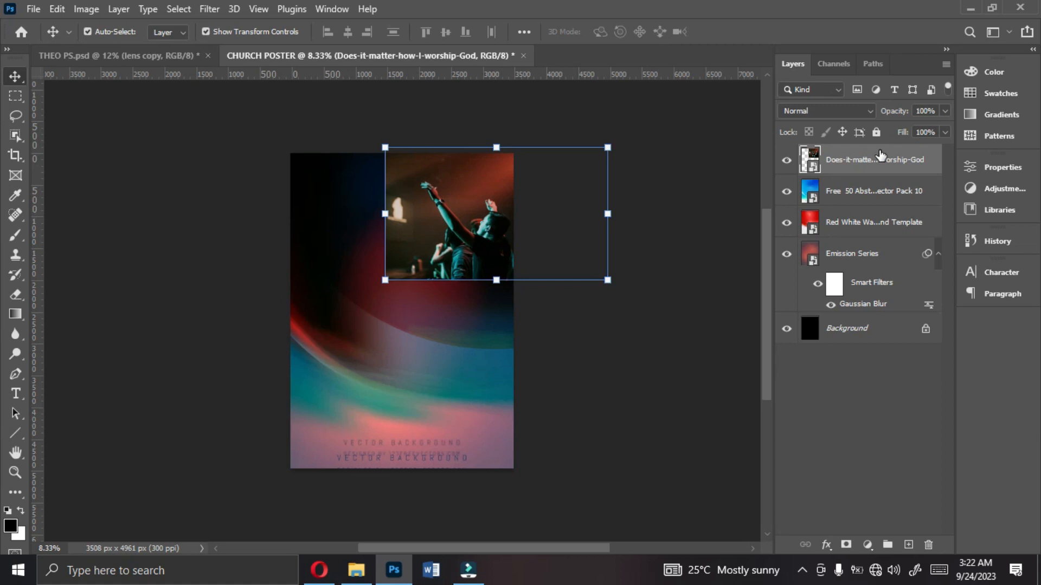
- Rasterize the Does-it-matter-how-I-worship-God layer and keep it selected
{"action": "right_click", "coordinate": [870, 162]}
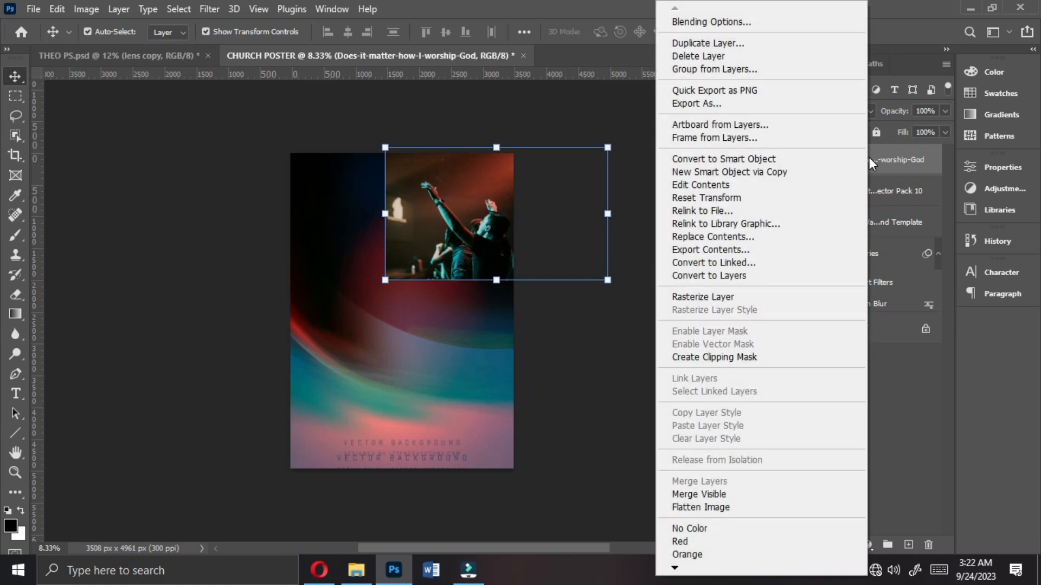
{"action": "left_click", "coordinate": [721, 295]}
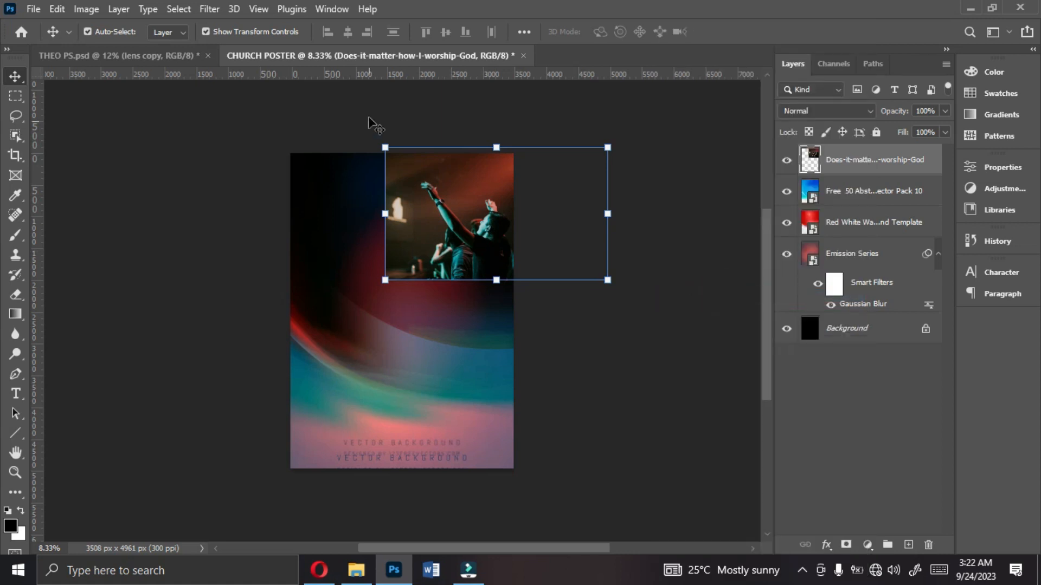
{"action": "left_click", "coordinate": [239, 237]}
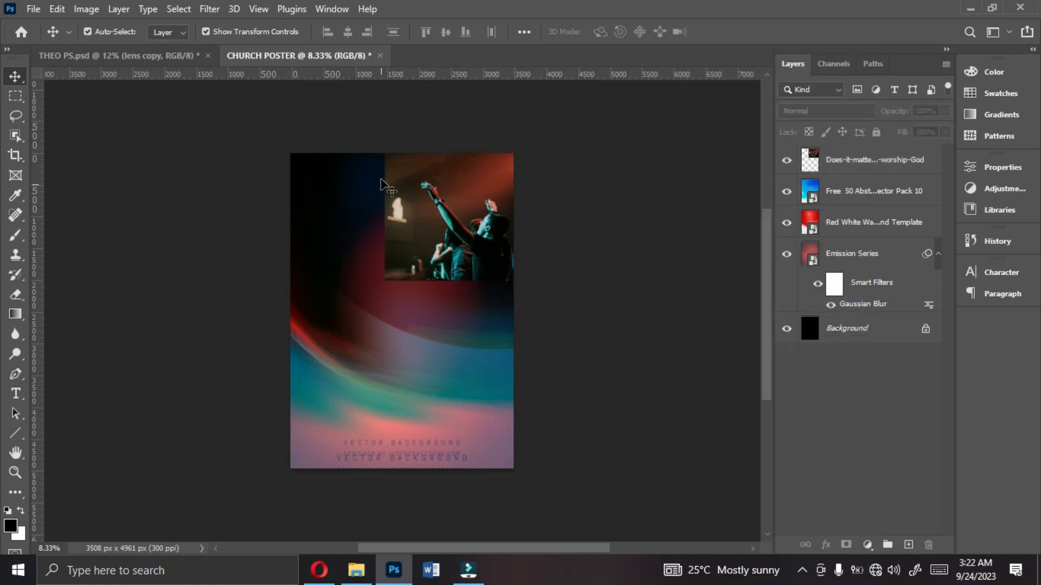
{"action": "left_click", "coordinate": [468, 249]}
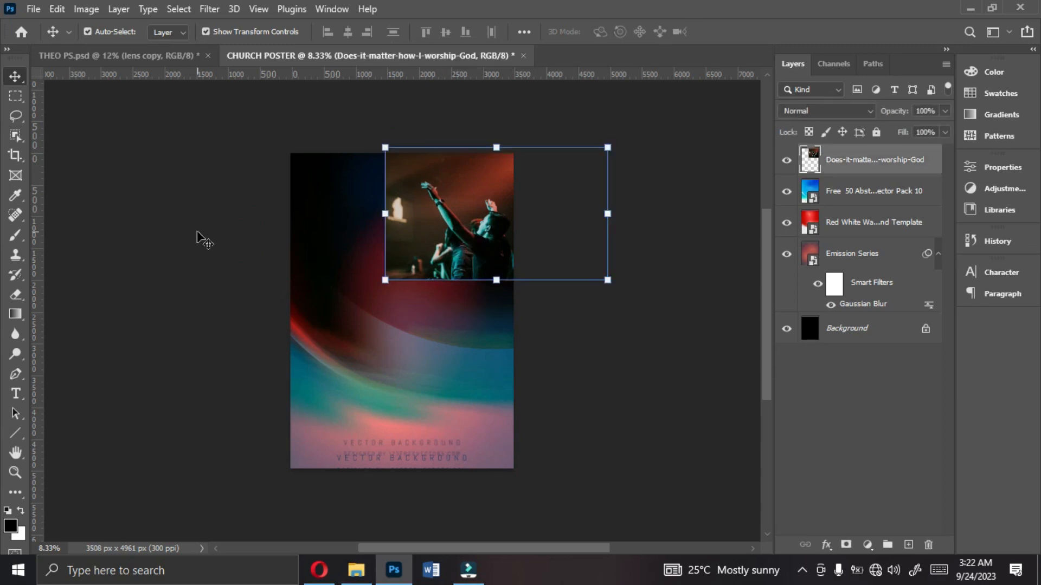
- Set up the Eraser tool with the Soft Round brush from General Brushes, 3228 px in size with 0% hardness
{"action": "left_click", "coordinate": [18, 297]}
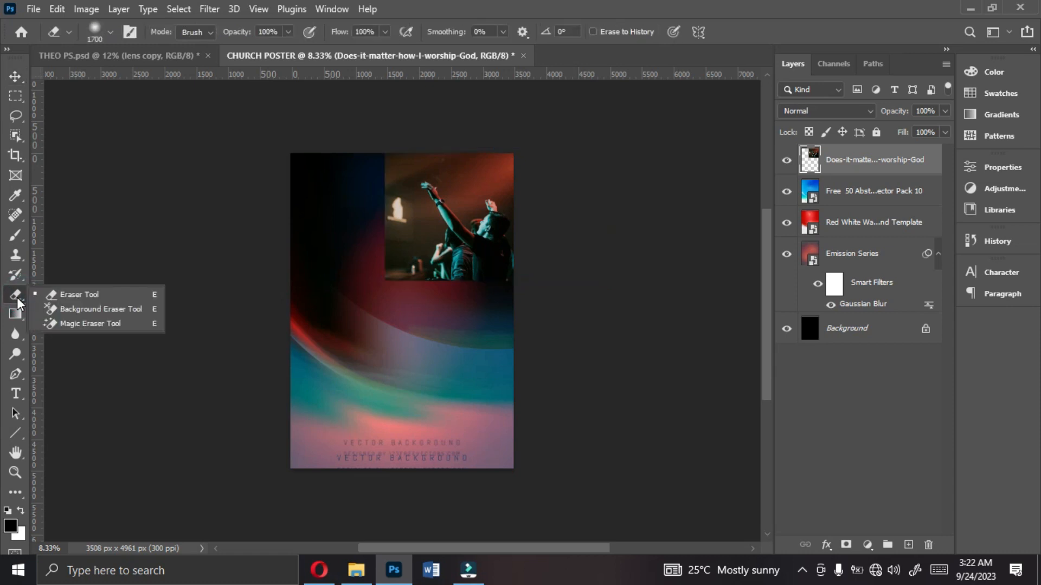
{"action": "left_click", "coordinate": [63, 298]}
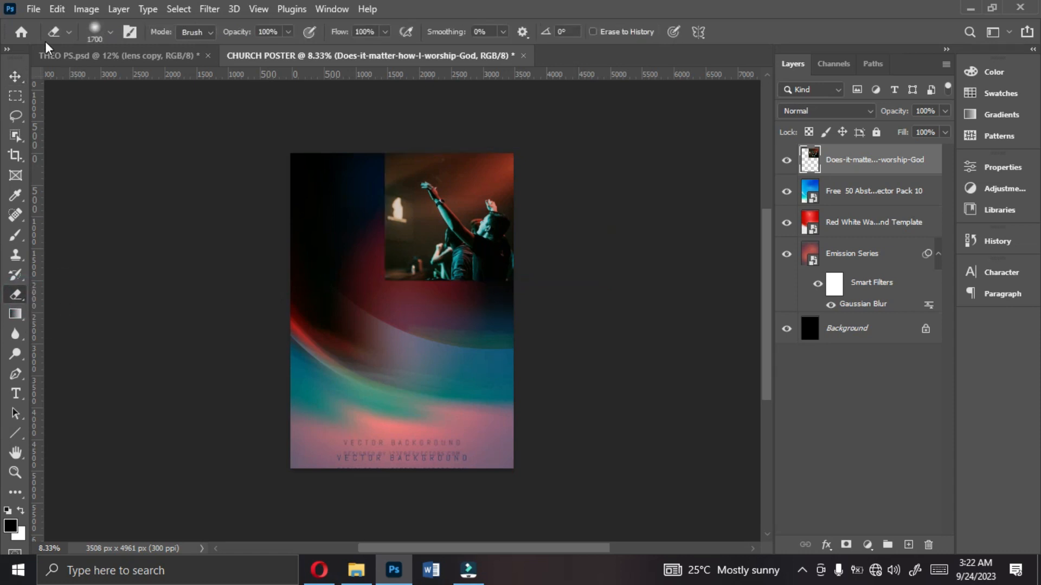
{"action": "left_click", "coordinate": [93, 37]}
{"action": "left_click", "coordinate": [30, 204]}
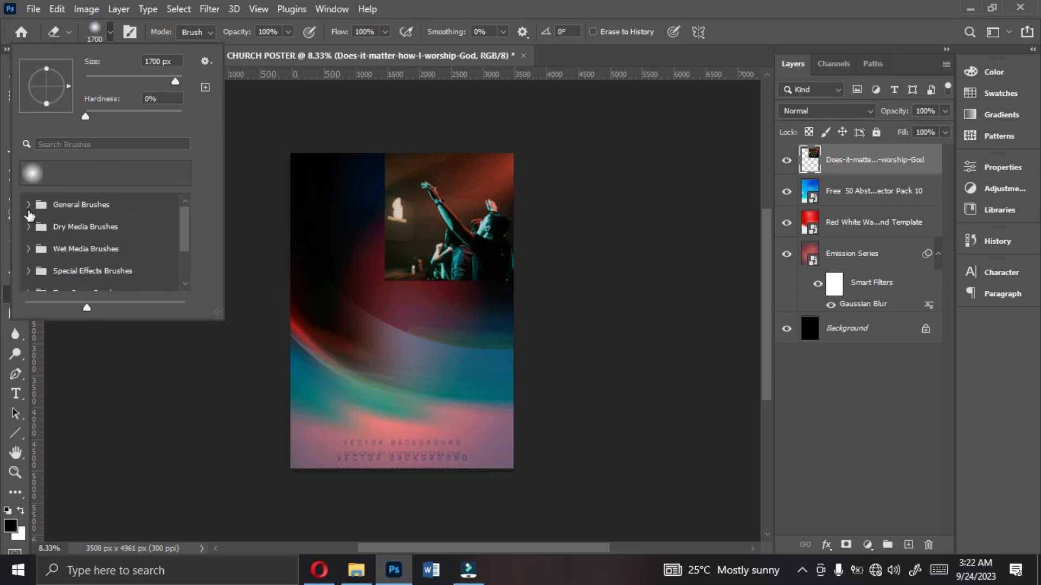
{"action": "left_click", "coordinate": [29, 215]}
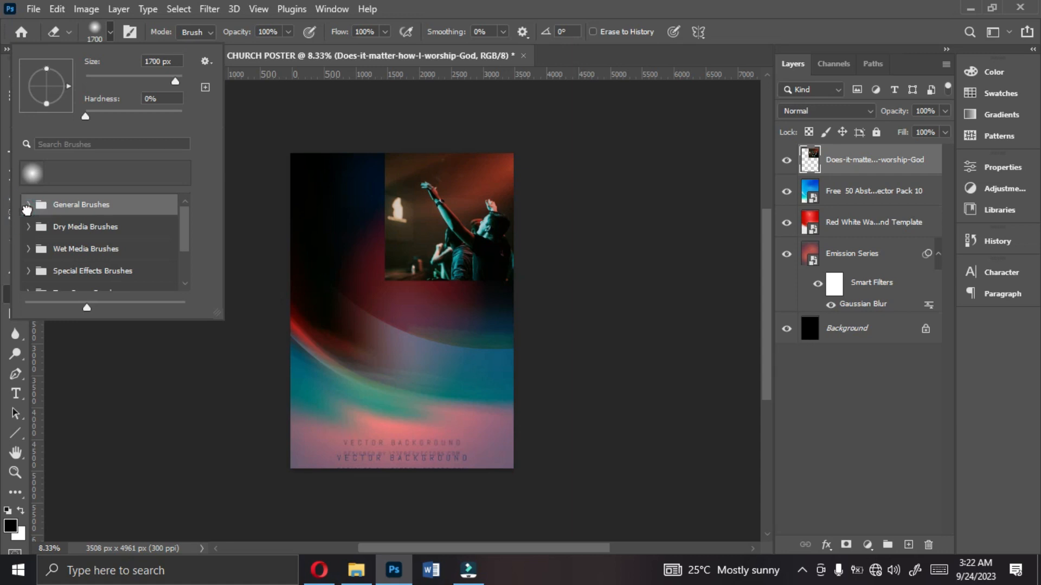
{"action": "left_click", "coordinate": [28, 206]}
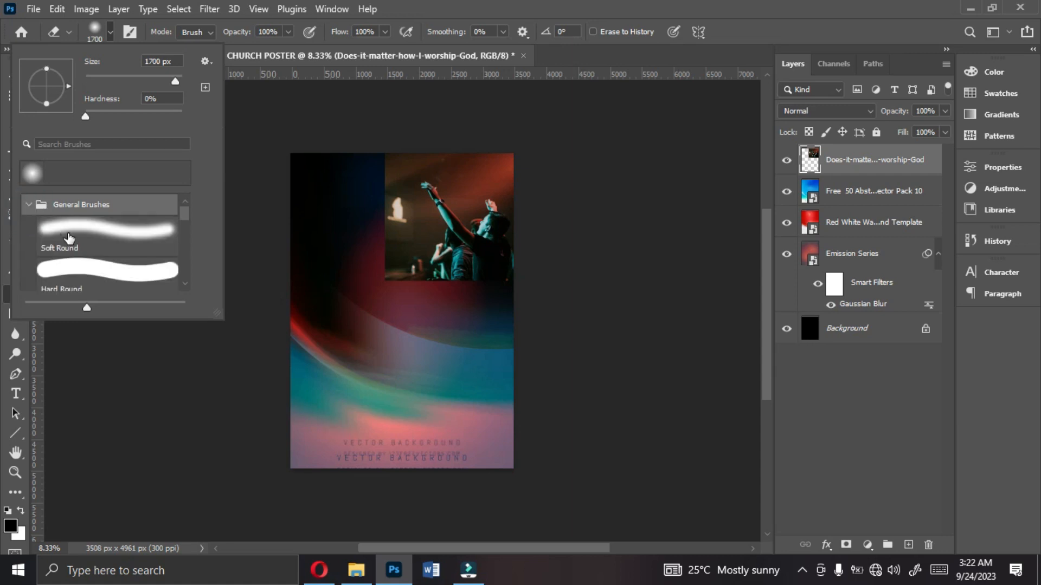
{"action": "left_click", "coordinate": [69, 238]}
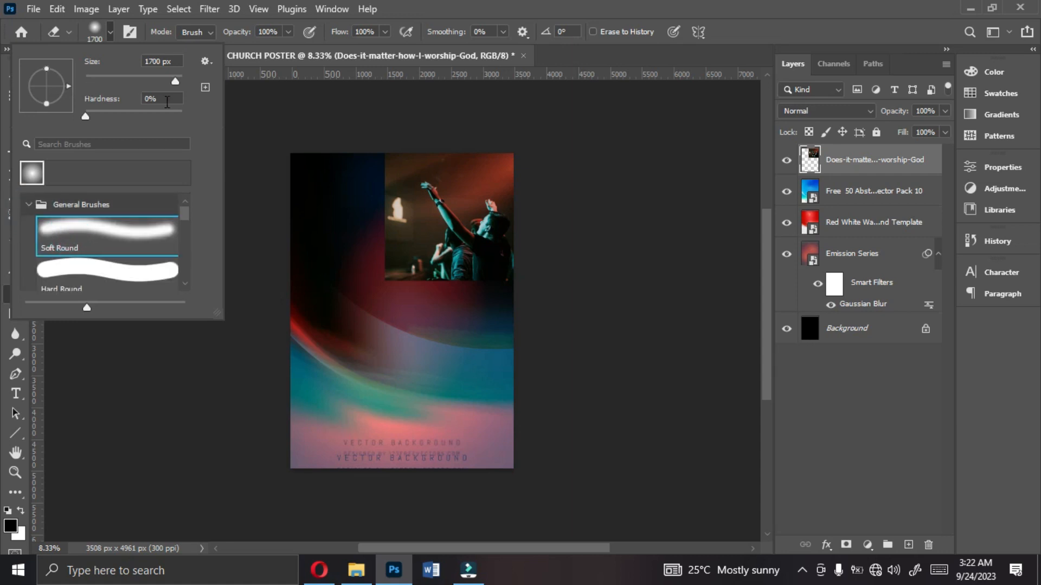
{"action": "double_click", "coordinate": [164, 102]}
{"action": "left_click_drag", "start_coordinate": [175, 81], "coordinate": [178, 82]}
{"action": "left_click", "coordinate": [157, 61]}
{"action": "left_click", "coordinate": [109, 33]}
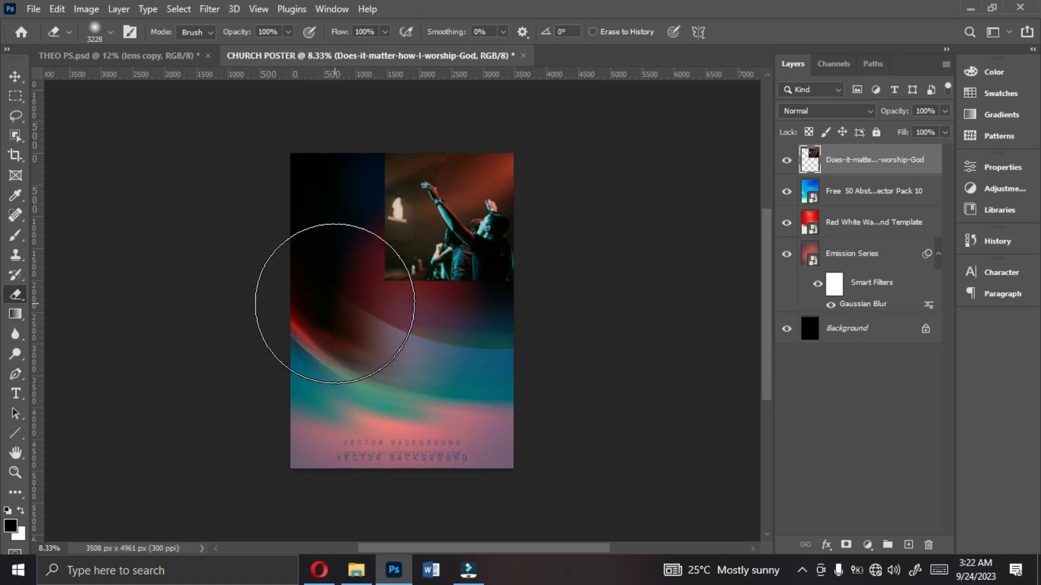
- Reduce the eraser to 2600 px and softly erase the left and bottom edges of the worship image so they fade into the background
{"action": "key", "text": "bracketleft"}
{"action": "key", "text": "bracketleft"}
{"action": "key", "text": "bracketleft"}
{"action": "key", "text": "bracketleft"}
{"action": "key", "text": "bracketleft"}
{"action": "key", "text": "bracketleft"}
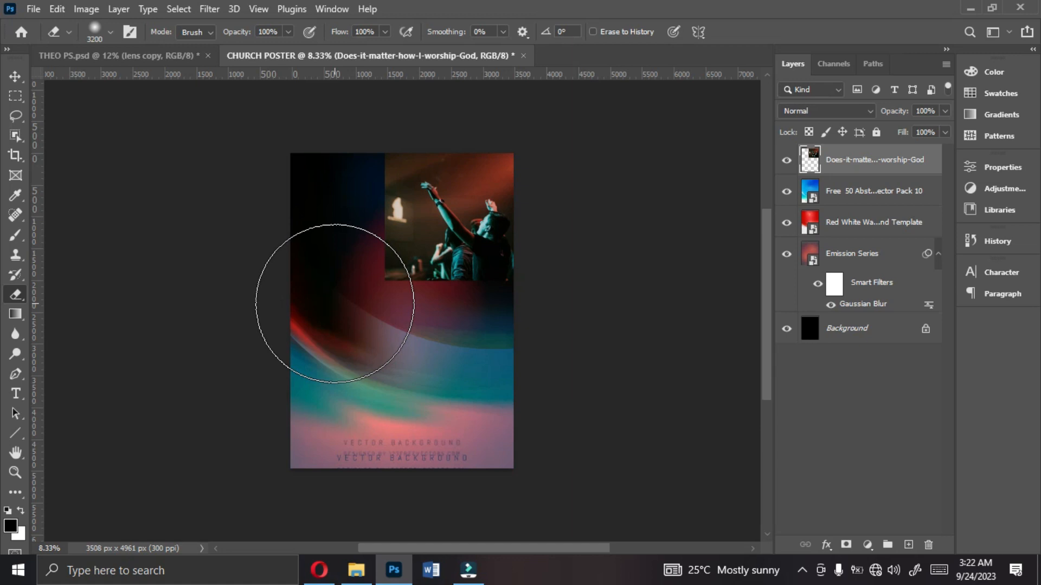
{"action": "mouse_move", "coordinate": [327, 266]}
{"action": "left_mouse_down"}
{"action": "mouse_move", "coordinate": [318, 189]}
{"action": "mouse_move", "coordinate": [328, 165]}
{"action": "left_mouse_up"}
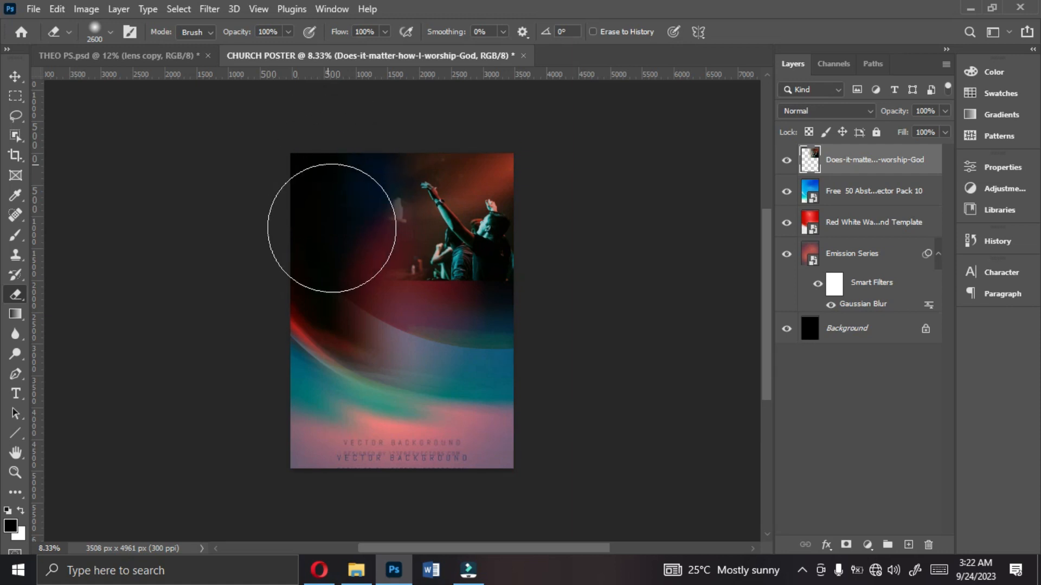
{"action": "mouse_move", "coordinate": [368, 309]}
{"action": "left_mouse_down"}
{"action": "mouse_move", "coordinate": [538, 376]}
{"action": "mouse_move", "coordinate": [400, 334]}
{"action": "mouse_move", "coordinate": [443, 345]}
{"action": "mouse_move", "coordinate": [434, 339]}
{"action": "mouse_move", "coordinate": [502, 340]}
{"action": "mouse_move", "coordinate": [461, 334]}
{"action": "left_mouse_up"}
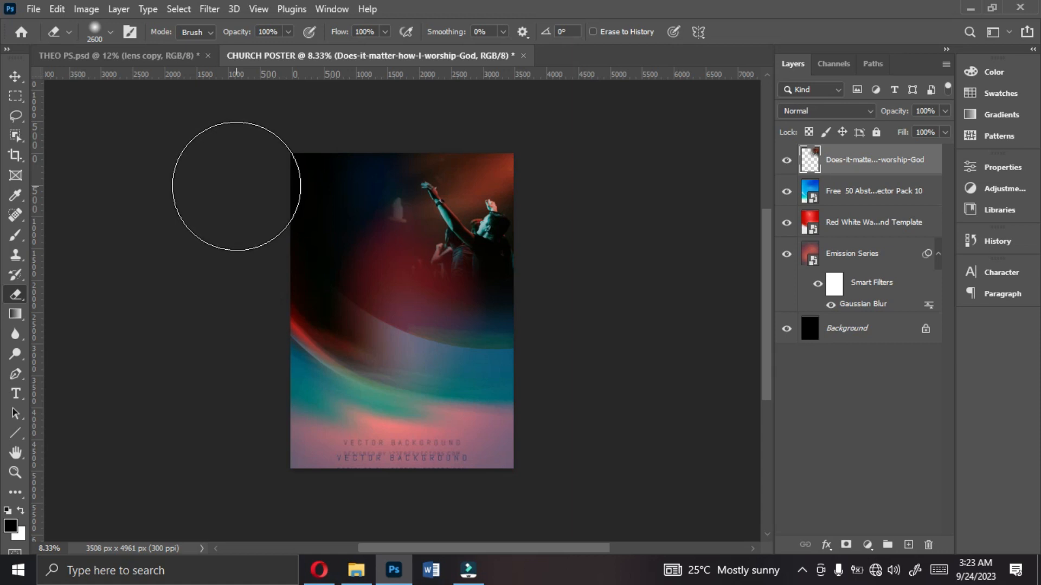
- Nudge the worship image up by about 120 px with the Move tool
{"action": "left_click", "coordinate": [15, 76]}
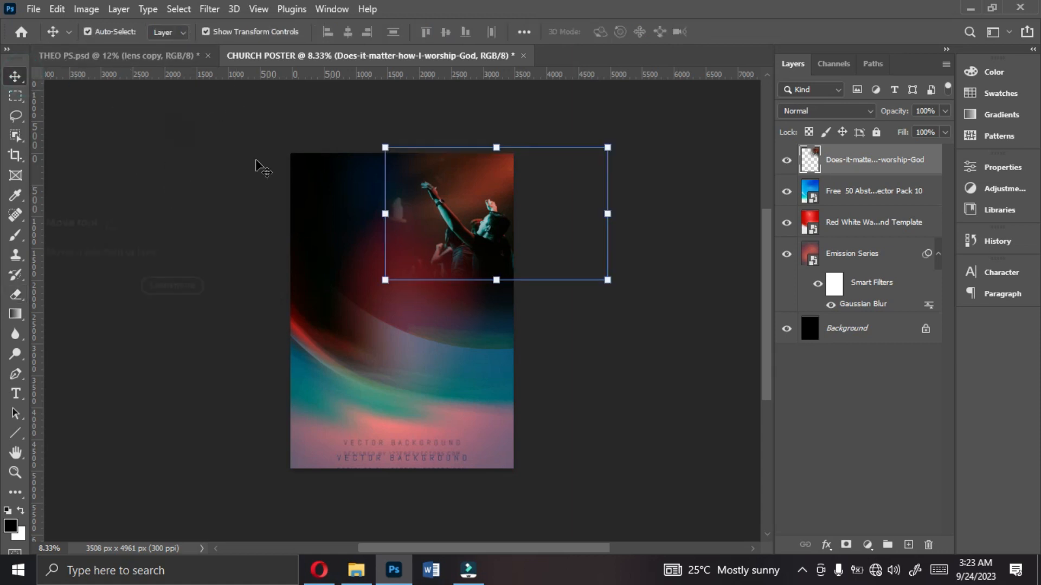
{"action": "key", "text": "shift+Up"}
{"action": "key", "text": "shift+Up"}
{"action": "key", "text": "shift+Up"}
{"action": "key", "text": "shift+Up"}
{"action": "key", "text": "shift+Up"}
{"action": "key", "text": "shift+Up"}
{"action": "key", "text": "shift+Up"}
{"action": "key", "text": "shift+Up"}
{"action": "key", "text": "shift+Up"}
{"action": "key", "text": "shift+Up"}
{"action": "key", "text": "shift+Up"}
{"action": "key", "text": "shift+Up"}
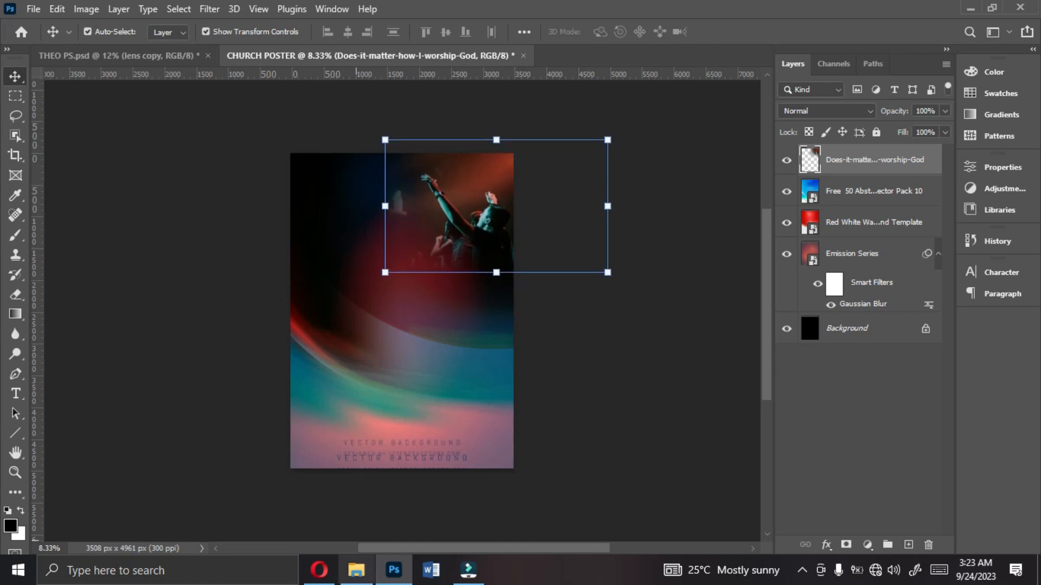
- Place the EAcx1rsX4AA_aWn image from the CHURCH folder onto the poster and move it up to the top edge
{"action": "left_click", "coordinate": [356, 570]}
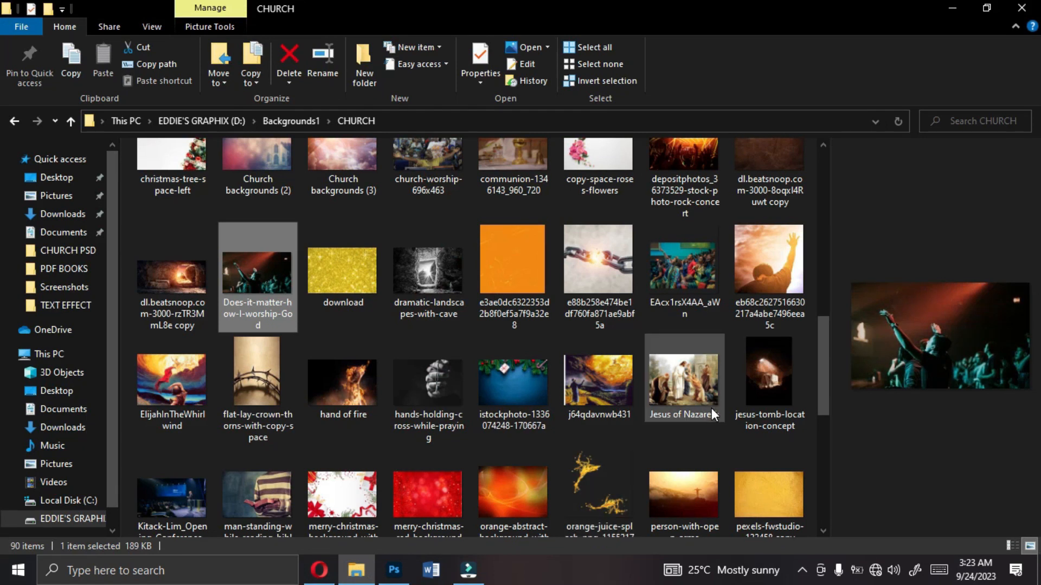
{"action": "scroll", "coordinate": [704, 336], "scroll_direction": "down", "scroll_amount": 1}
{"action": "left_click", "coordinate": [690, 256]}
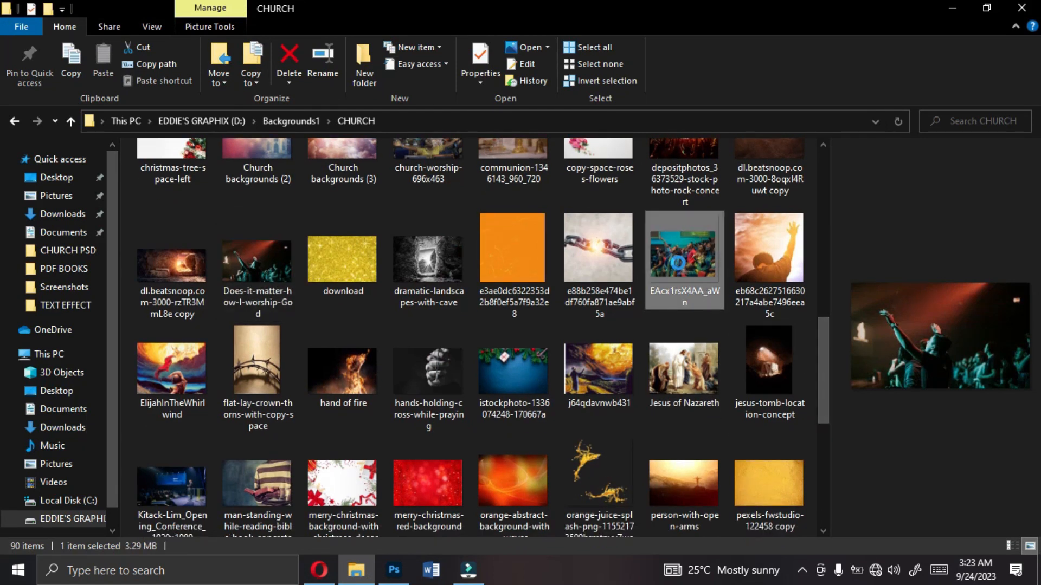
{"action": "left_click_drag", "start_coordinate": [675, 265], "coordinate": [454, 358]}
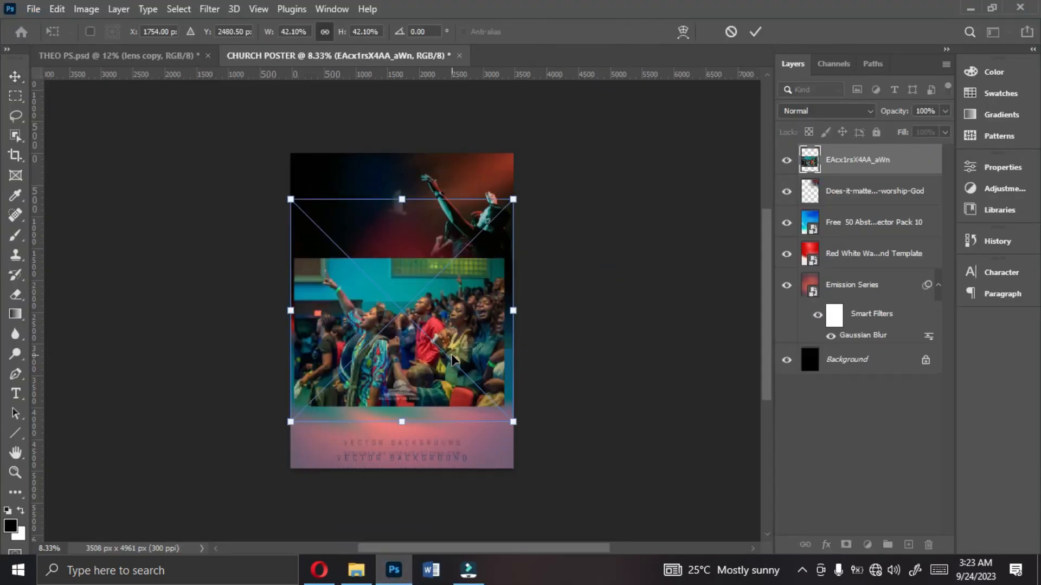
{"action": "left_click_drag", "start_coordinate": [389, 351], "coordinate": [382, 300]}
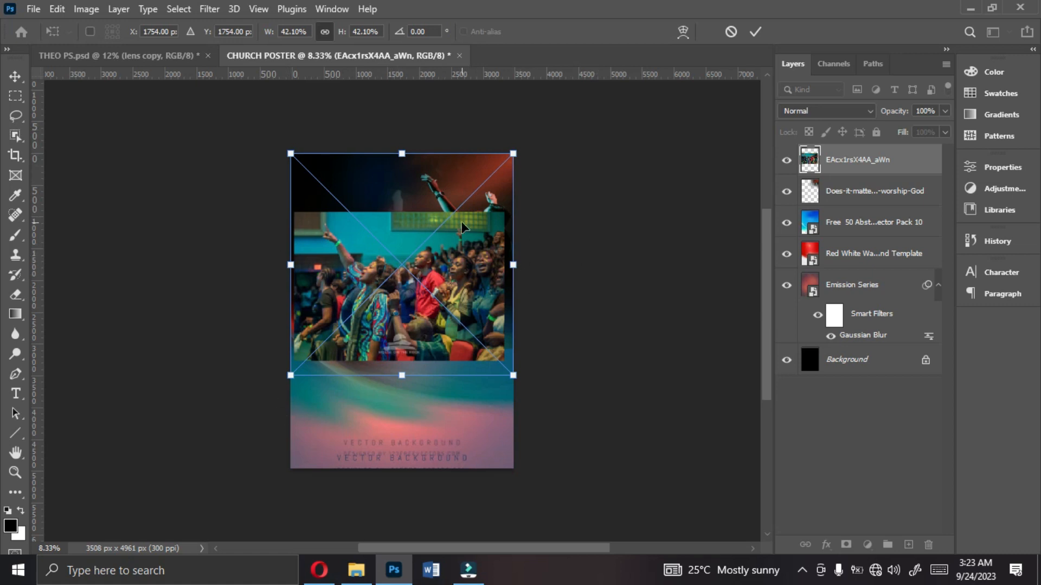
- Flip the placed crowd image horizontally, tilt it about 7° clockwise and position it over the poster's upper-left corner
{"action": "right_click", "coordinate": [423, 264]}
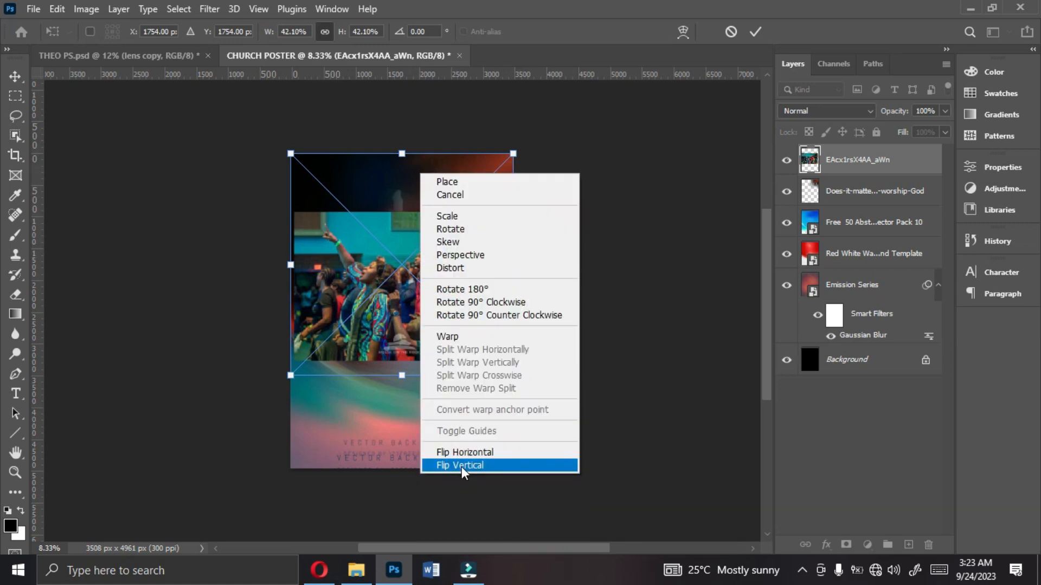
{"action": "left_click", "coordinate": [461, 453]}
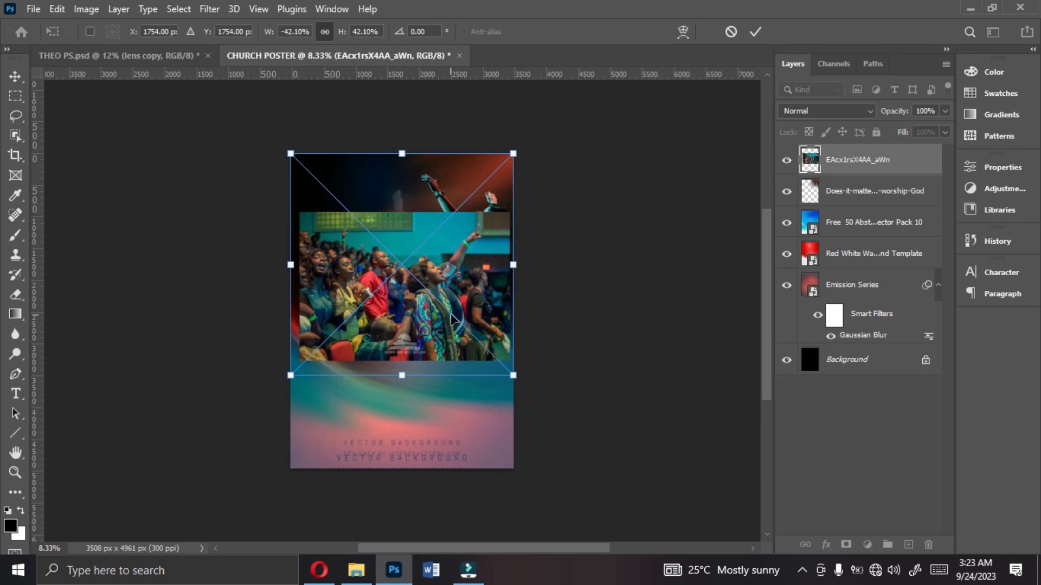
{"action": "left_click_drag", "start_coordinate": [454, 327], "coordinate": [352, 267]}
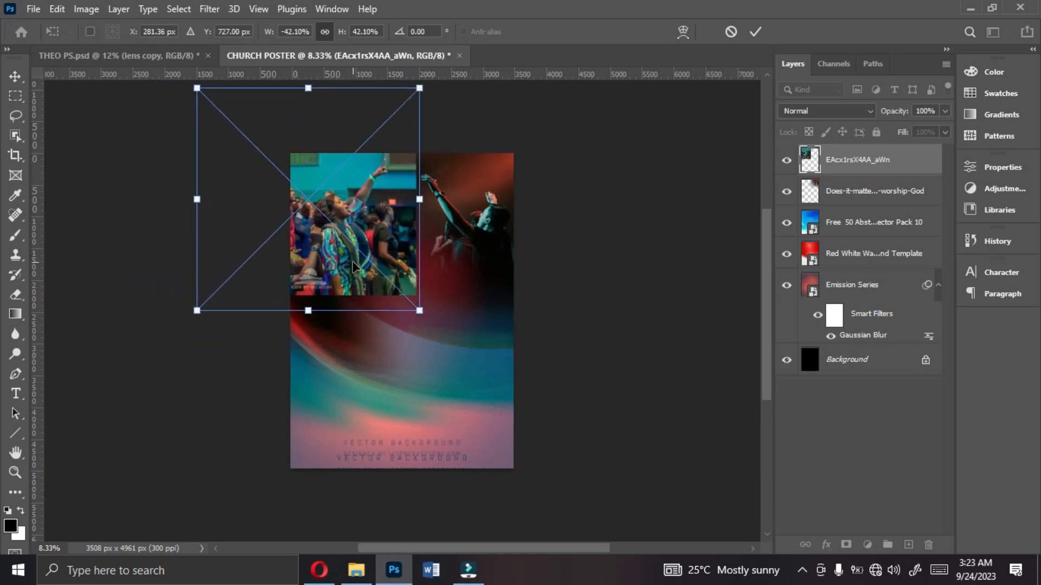
{"action": "left_click_drag", "start_coordinate": [424, 327], "coordinate": [409, 341]}
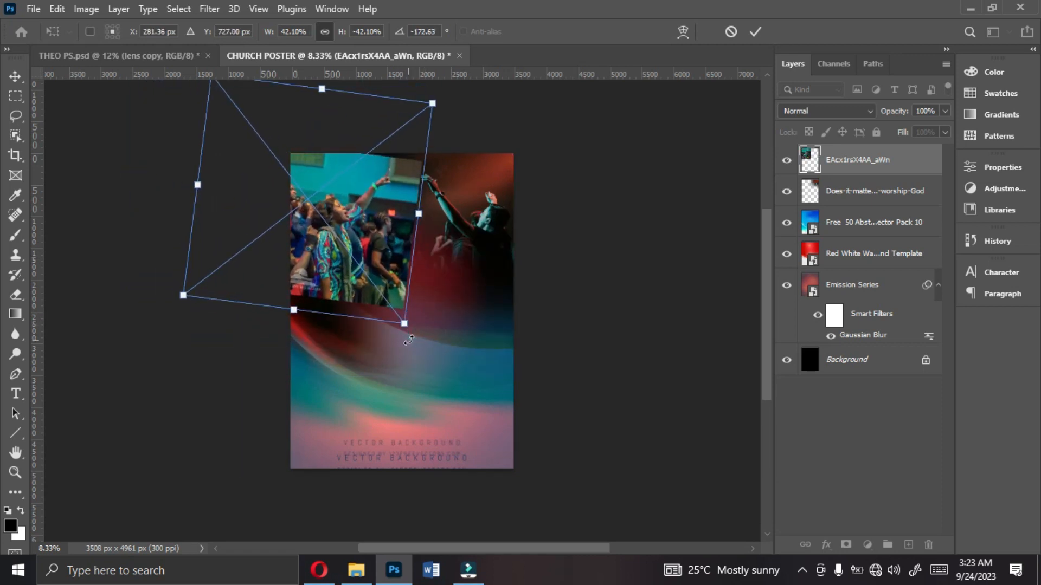
{"action": "mouse_move", "coordinate": [363, 301]}
{"action": "left_mouse_down"}
{"action": "mouse_move", "coordinate": [351, 283]}
{"action": "mouse_move", "coordinate": [378, 299]}
{"action": "left_mouse_up"}
{"action": "left_click_drag", "start_coordinate": [339, 245], "coordinate": [342, 245]}
{"action": "double_click", "coordinate": [342, 246]}
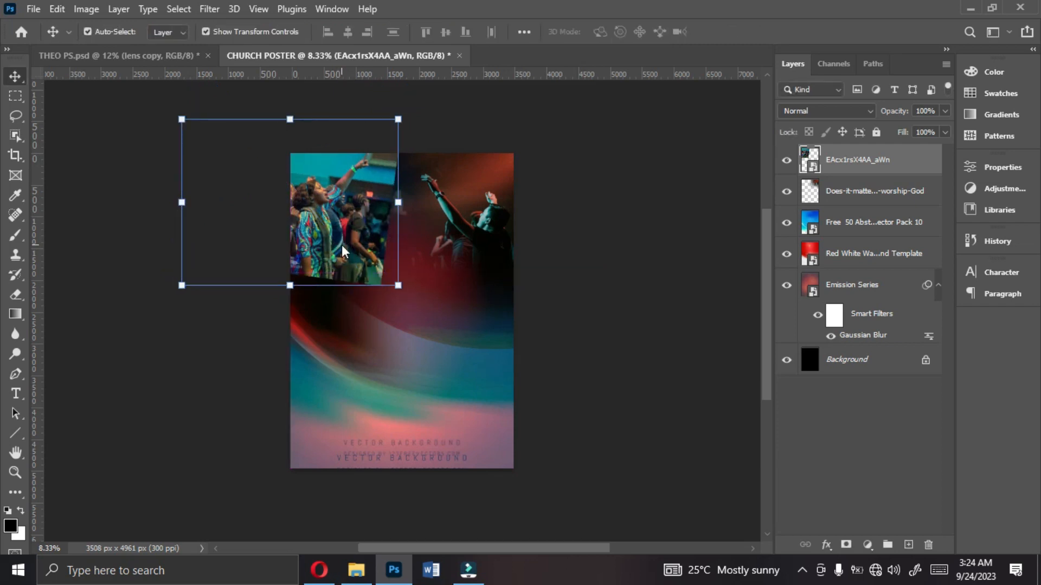
- Nudge the crowd image to the right by about 80 px
{"action": "key", "text": "shift+Right"}
{"action": "key", "text": "shift+Right"}
{"action": "key", "text": "shift+Right"}
{"action": "key", "text": "shift+Right"}
{"action": "key", "text": "shift+Right"}
{"action": "key", "text": "shift+Right"}
{"action": "key", "text": "shift+Right"}
{"action": "key", "text": "shift+Right"}
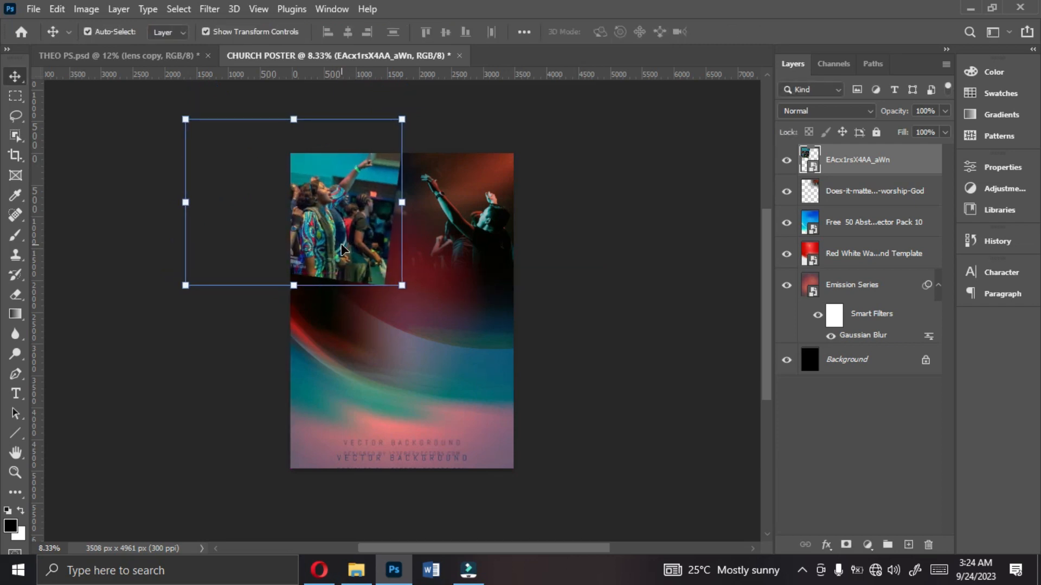
- Scale the crowd image down to 38.26% and shift it slightly further right
{"action": "left_click_drag", "start_coordinate": [399, 290], "coordinate": [359, 266]}
{"action": "key", "text": "Right"}
{"action": "key", "text": "Right"}
{"action": "key", "text": "Right"}
{"action": "key", "text": "Right"}
{"action": "key", "text": "Right"}
{"action": "key", "text": "Right"}
{"action": "key", "text": "Right"}
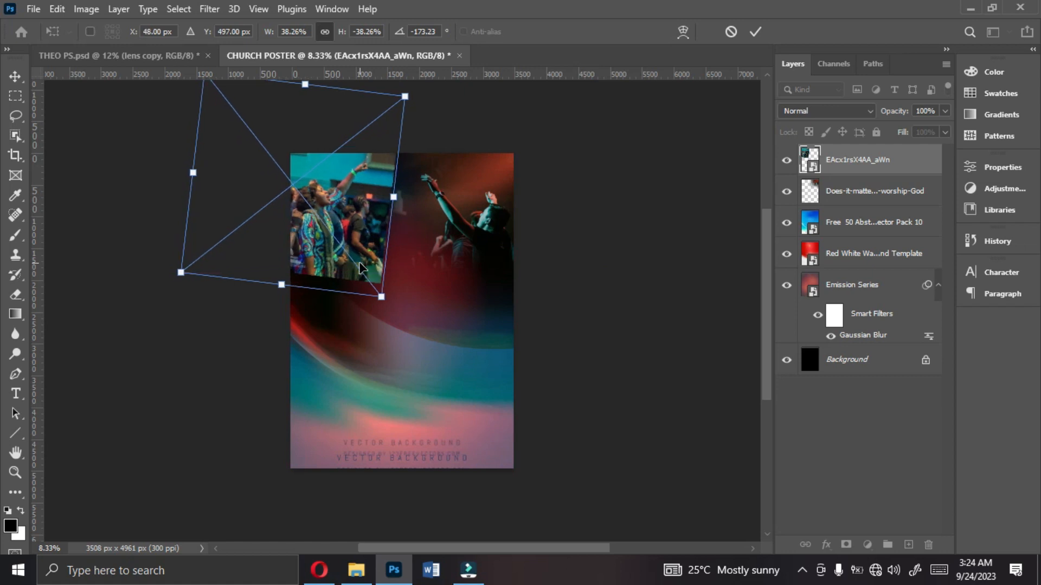
{"action": "key", "text": "Return"}
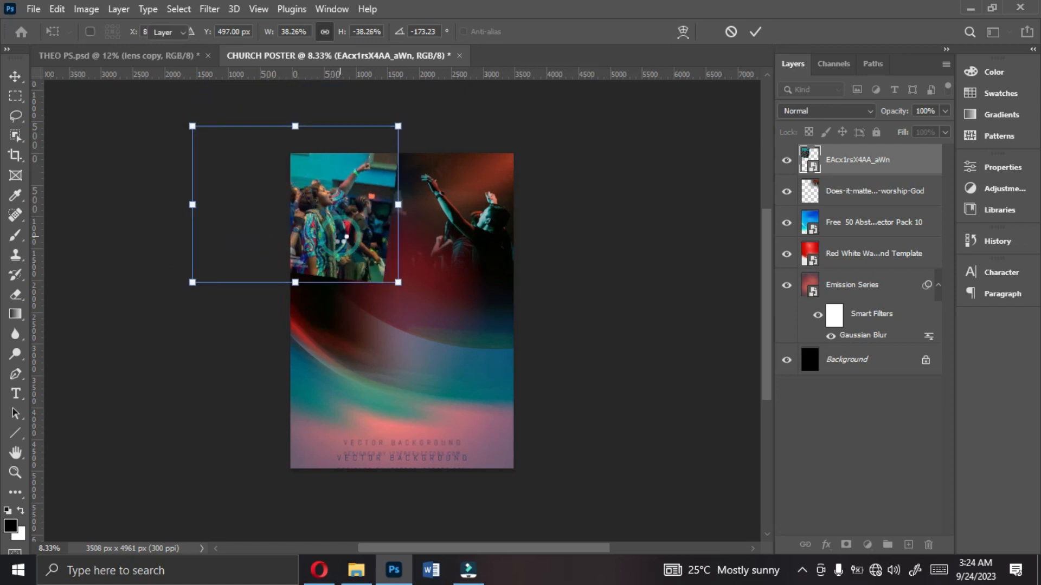
- Rasterize the EAcx1rsX4AA_aWn layer and softly erase the crowd image's right and bottom edges with the 2600 px Eraser
{"action": "right_click", "coordinate": [859, 159]}
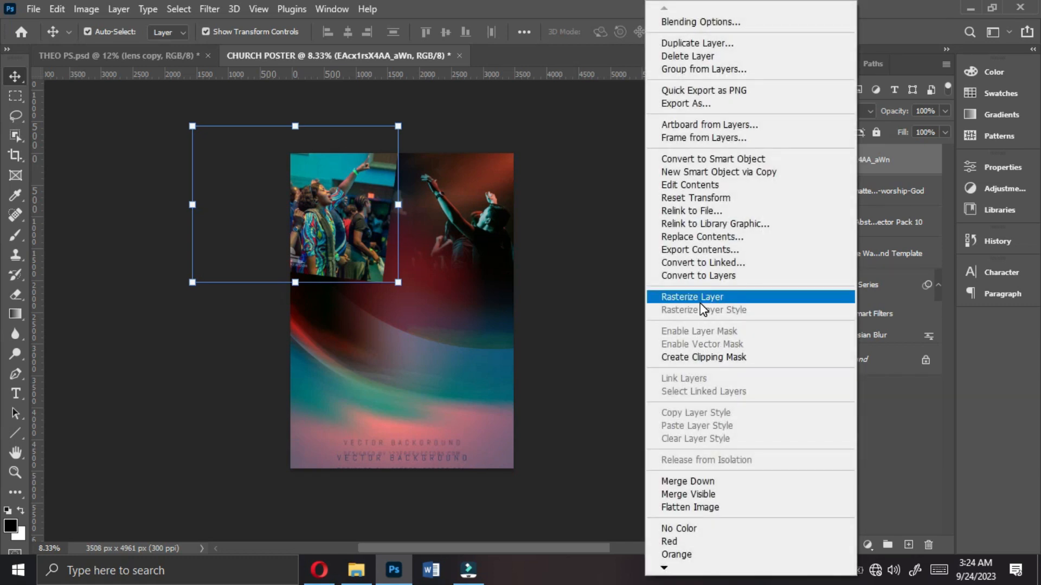
{"action": "left_click", "coordinate": [700, 301]}
{"action": "left_click", "coordinate": [17, 294]}
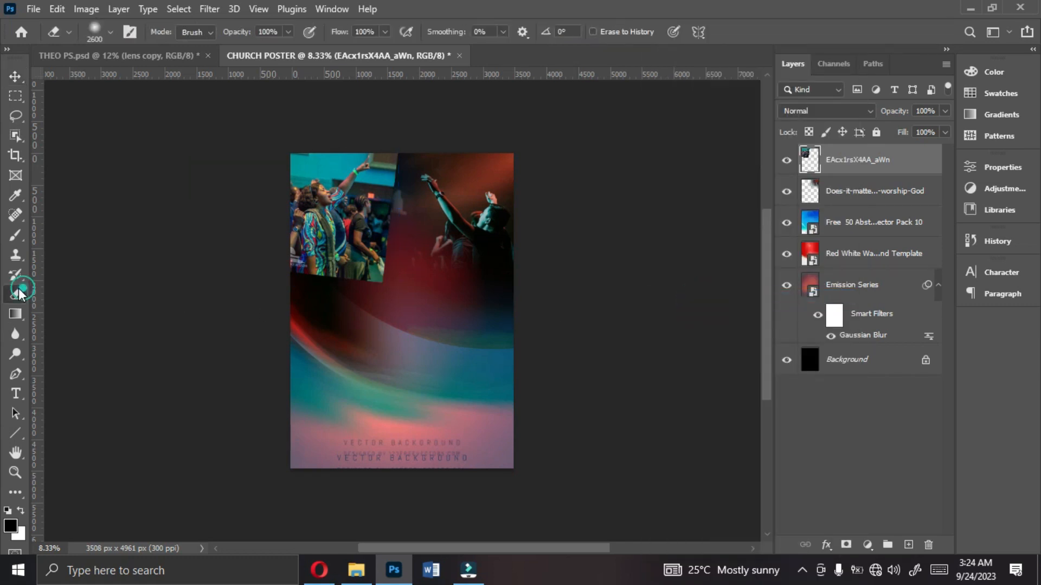
{"action": "mouse_move", "coordinate": [360, 330]}
{"action": "left_mouse_down"}
{"action": "mouse_move", "coordinate": [414, 301]}
{"action": "mouse_move", "coordinate": [451, 211]}
{"action": "mouse_move", "coordinate": [447, 160]}
{"action": "left_mouse_up"}
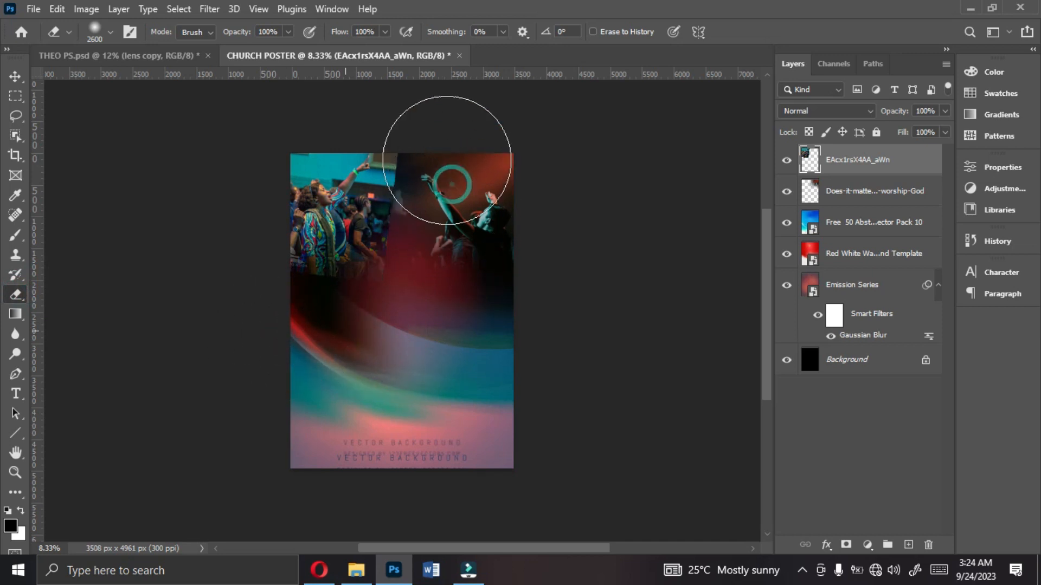
{"action": "left_click", "coordinate": [450, 179]}
{"action": "left_click", "coordinate": [450, 170]}
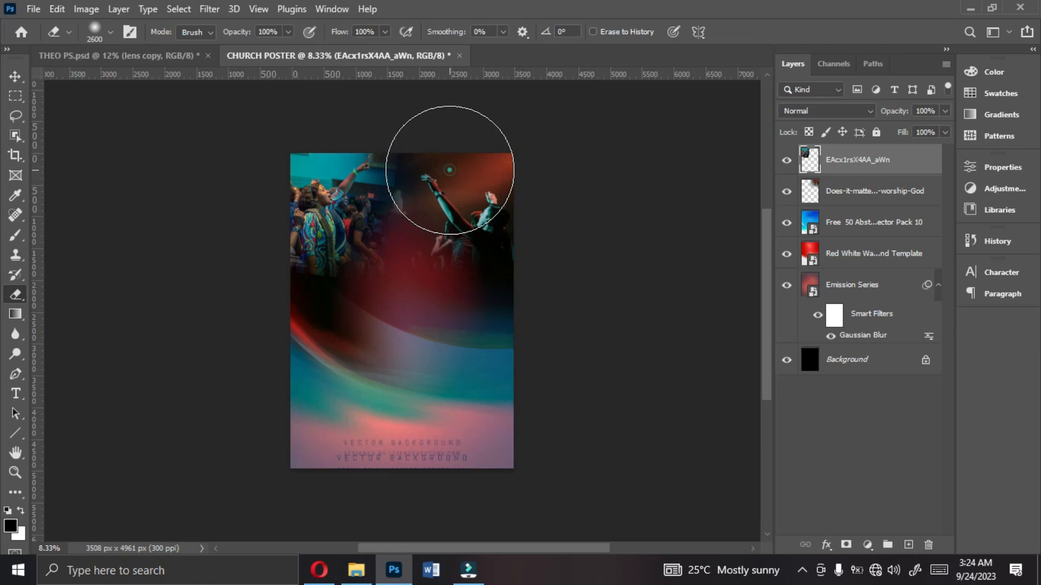
{"action": "left_click", "coordinate": [436, 227]}
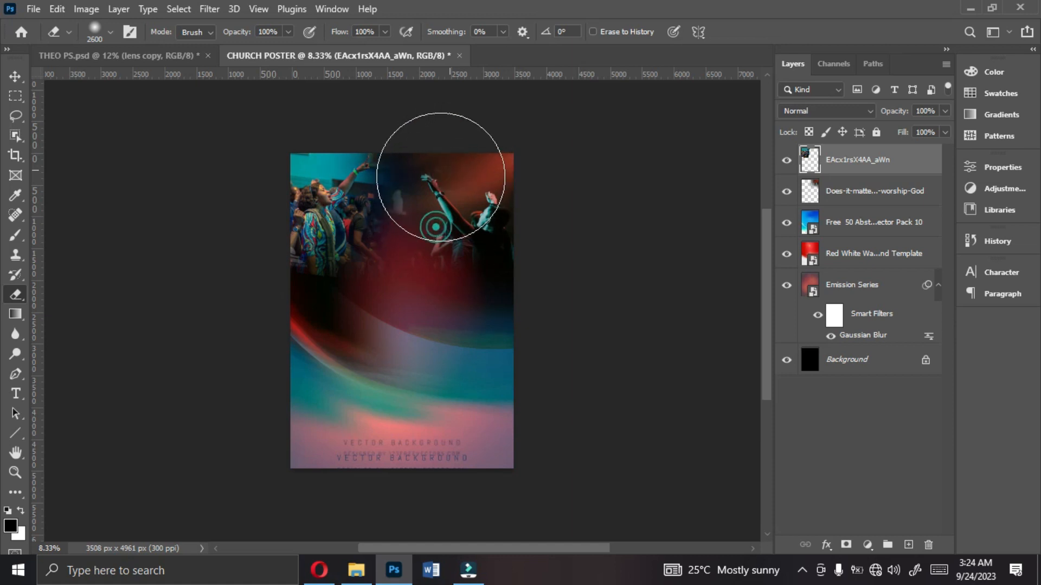
{"action": "left_click", "coordinate": [379, 291]}
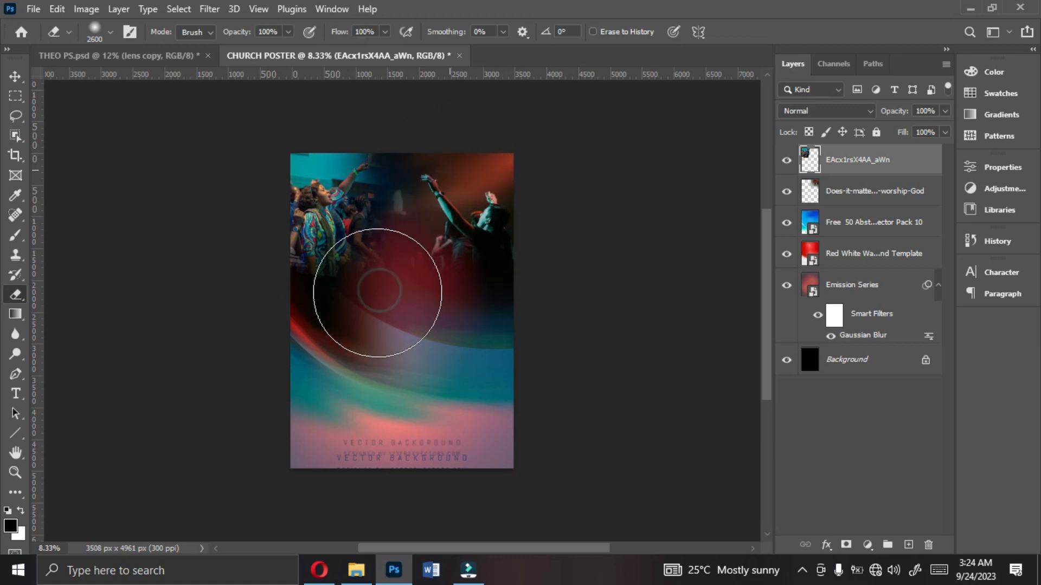
{"action": "left_click", "coordinate": [333, 316]}
{"action": "left_click", "coordinate": [283, 322]}
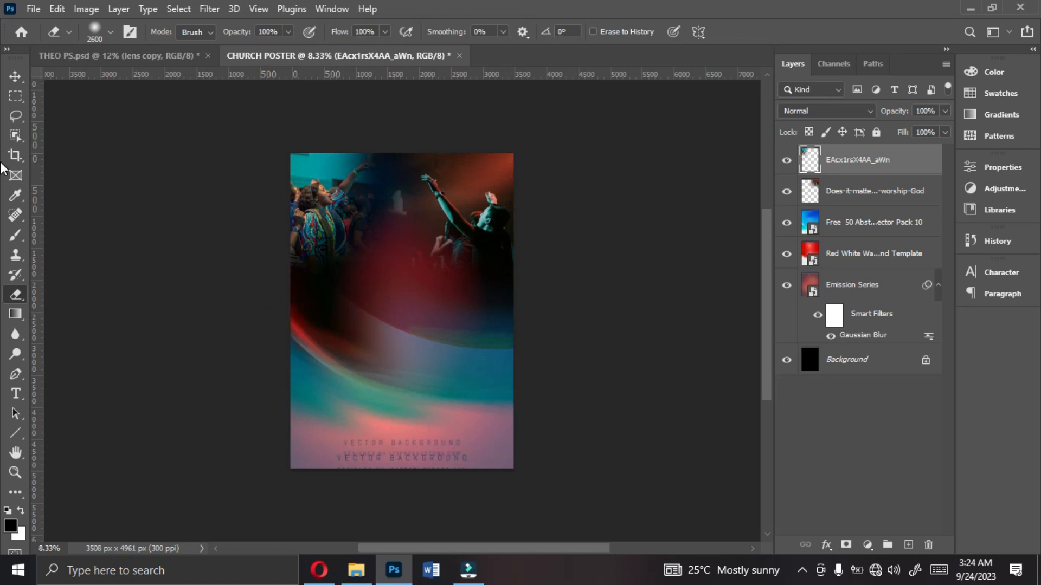
- Set the EAcx1rsX4AA_aWn layer's blend mode to Luminosity and keep that layer selected
{"action": "left_click", "coordinate": [15, 76]}
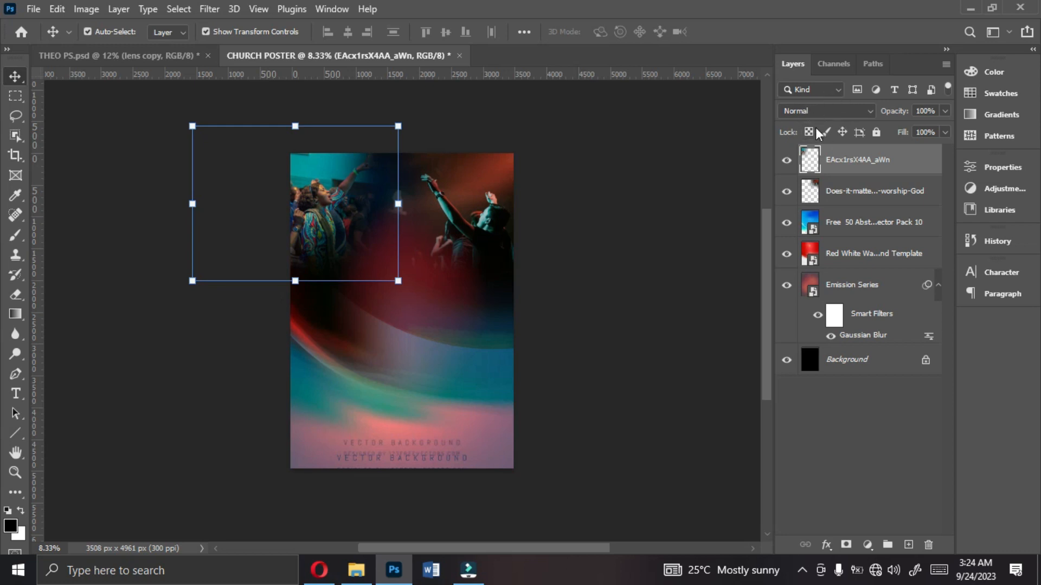
{"action": "left_click", "coordinate": [868, 112]}
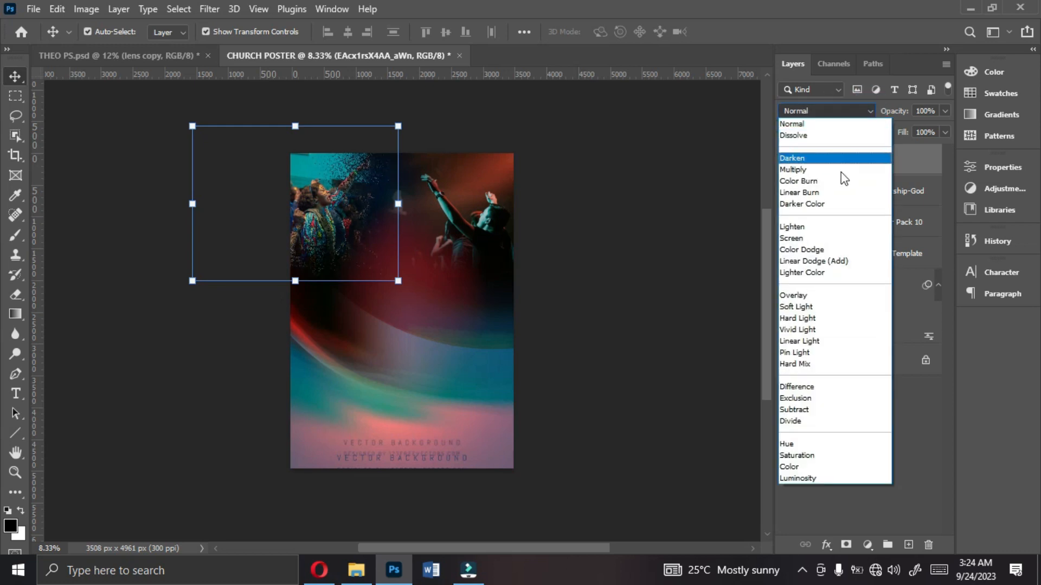
{"action": "left_click", "coordinate": [815, 479]}
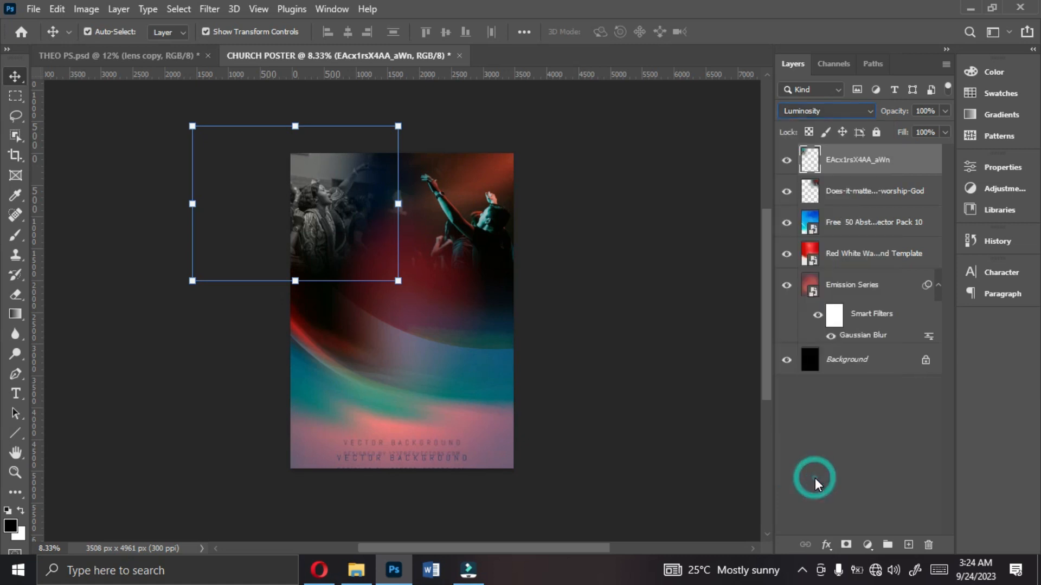
{"action": "left_click", "coordinate": [488, 226]}
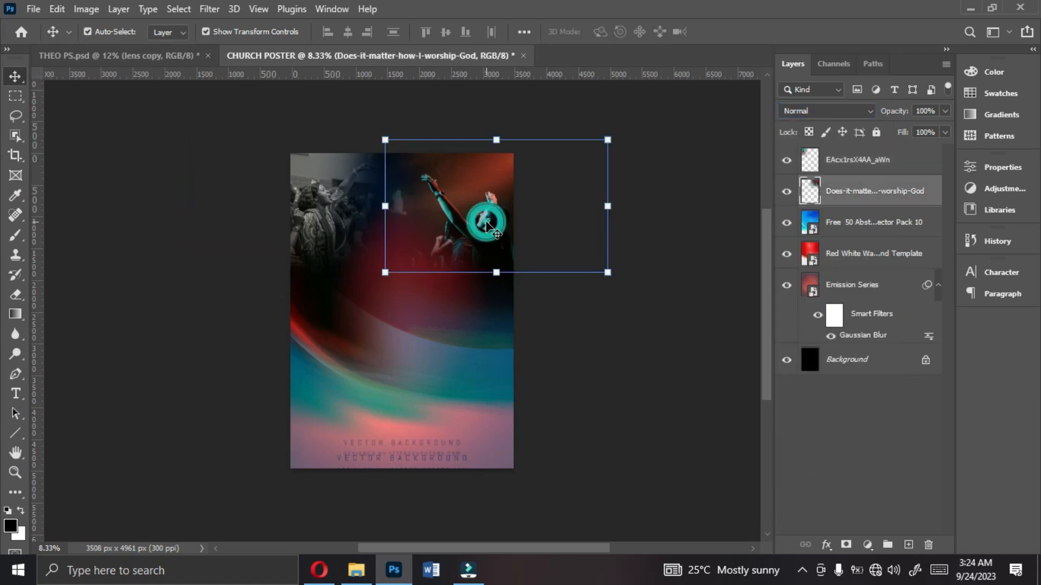
{"action": "left_click", "coordinate": [336, 234]}
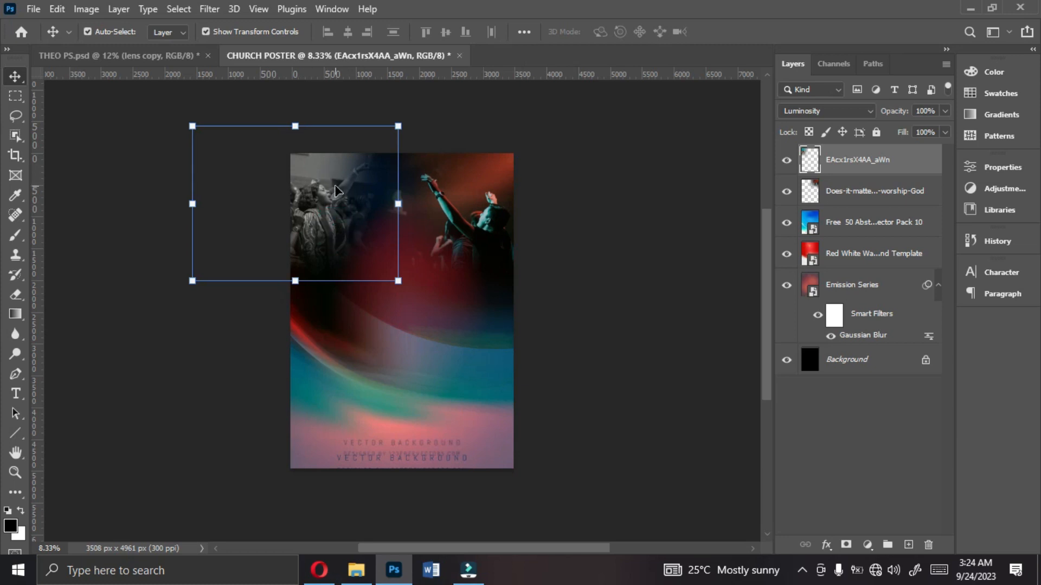
- Add a new layer above the crowd image and set up the Brush tool with Soft Round at 0% hardness
{"action": "left_click", "coordinate": [908, 546]}
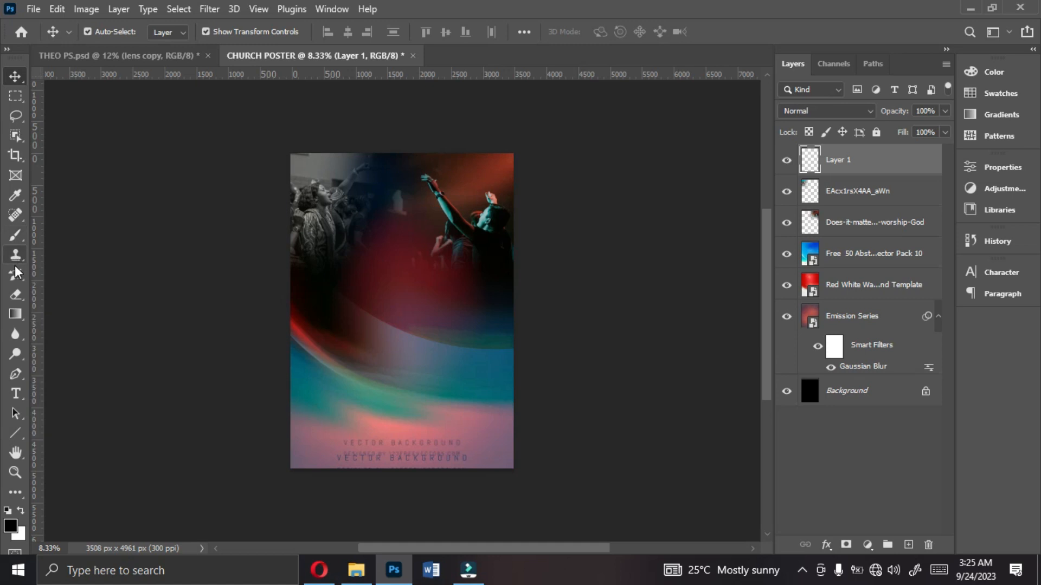
{"action": "left_click", "coordinate": [19, 235]}
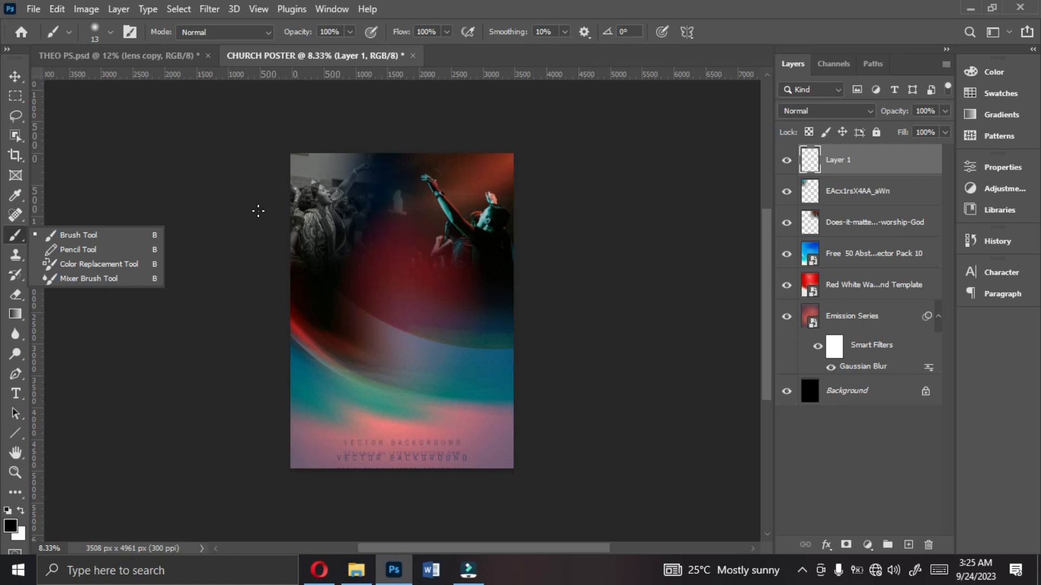
{"action": "left_click", "coordinate": [96, 237]}
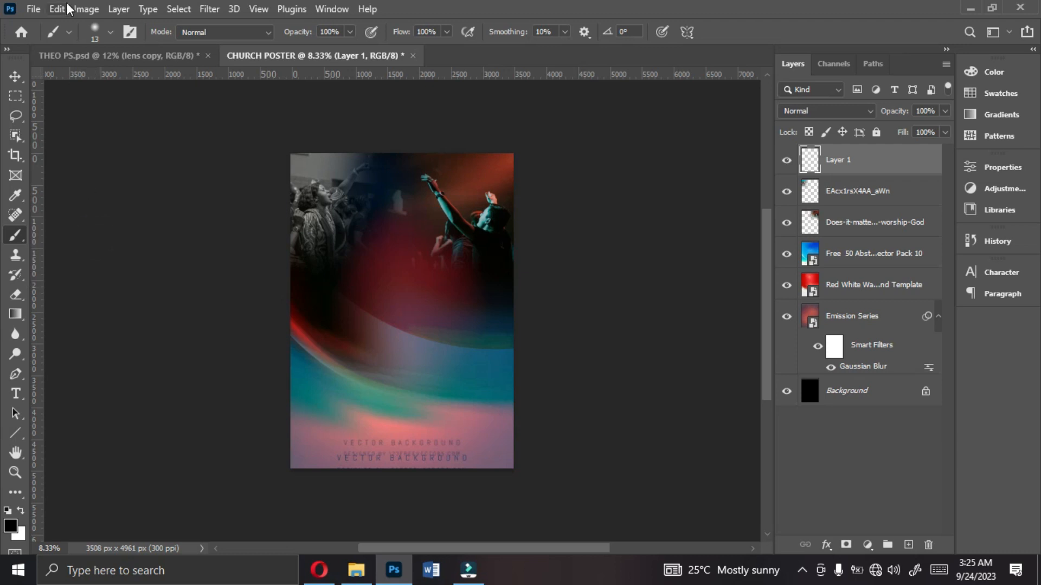
{"action": "left_click", "coordinate": [105, 30]}
{"action": "left_click", "coordinate": [58, 232]}
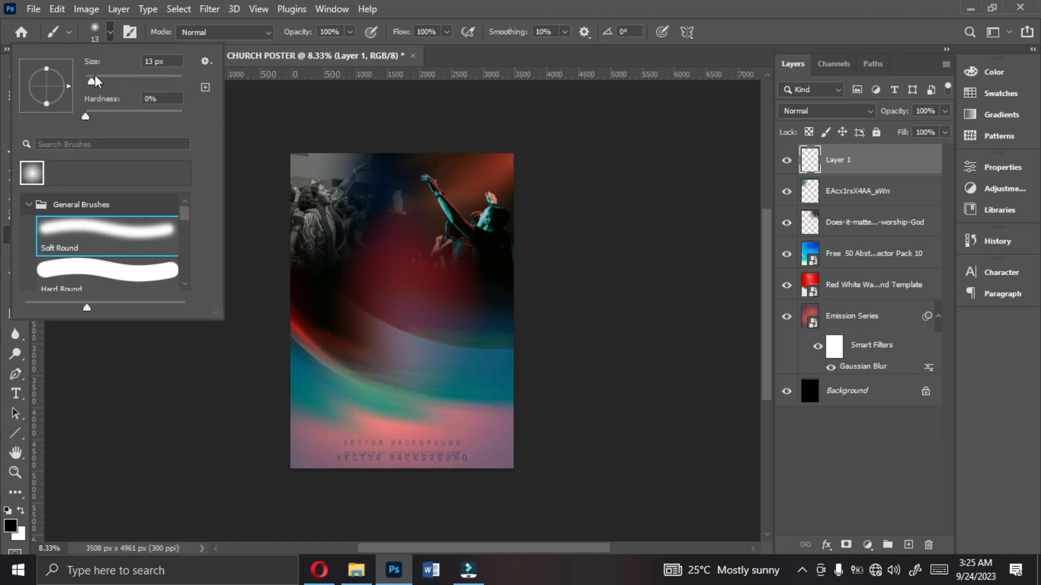
{"action": "left_click_drag", "start_coordinate": [91, 82], "coordinate": [152, 82]}
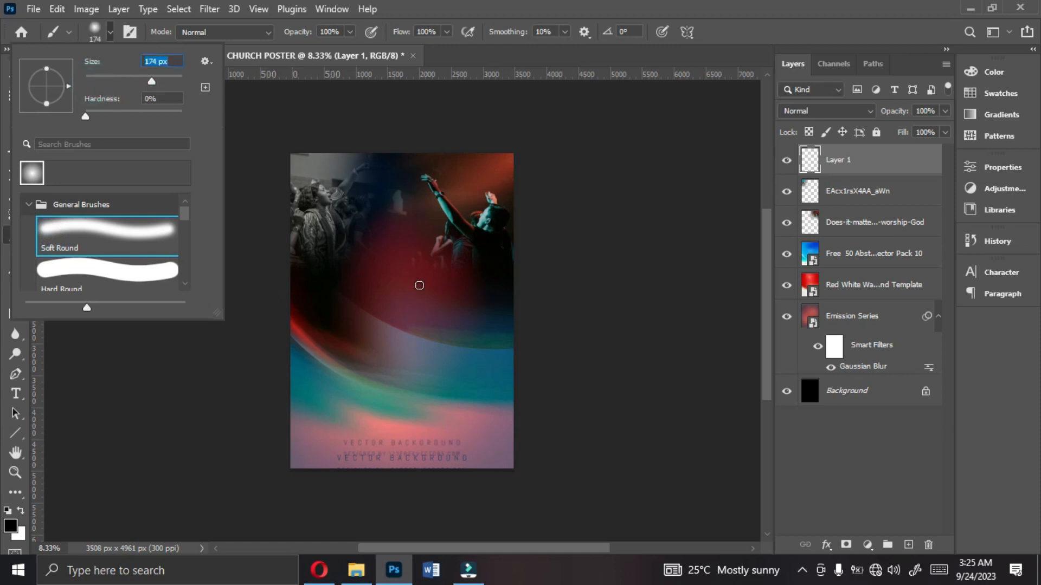
{"action": "left_click", "coordinate": [162, 81]}
{"action": "left_click", "coordinate": [93, 30]}
- Enlarge the soft brush to 4100 px
{"action": "key", "text": "bracketright"}
{"action": "key", "text": "bracketright"}
{"action": "key", "text": "bracketright"}
{"action": "key", "text": "bracketright"}
{"action": "key", "text": "bracketright"}
{"action": "key", "text": "bracketright"}
{"action": "key", "text": "bracketright"}
{"action": "key", "text": "bracketright"}
{"action": "key", "text": "bracketright"}
{"action": "key", "text": "bracketright"}
{"action": "key", "text": "bracketright"}
{"action": "key", "text": "bracketright"}
{"action": "key", "text": "bracketright"}
{"action": "key", "text": "bracketright"}
{"action": "key", "text": "bracketright"}
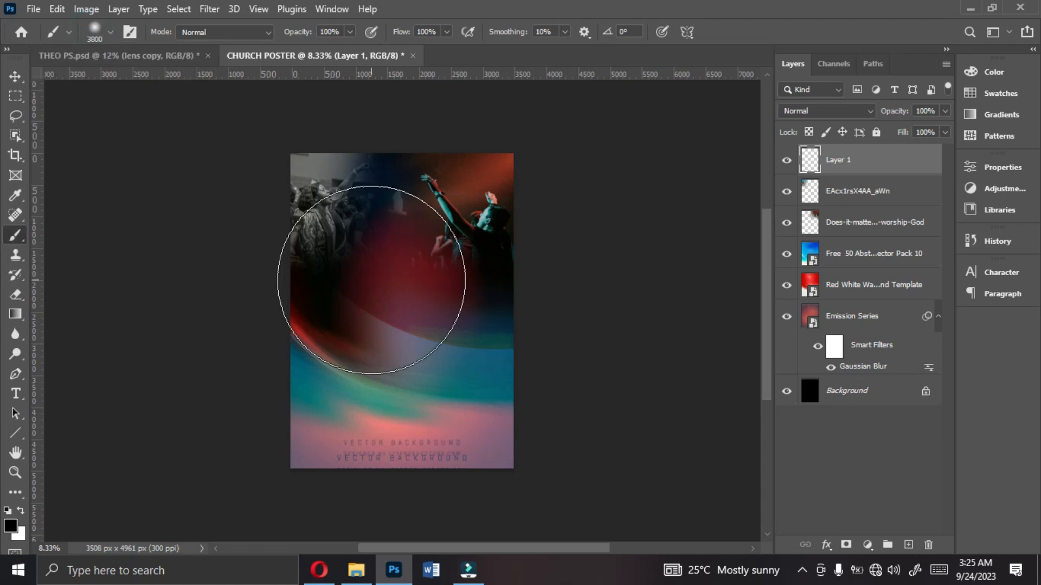
{"action": "key", "text": "bracketright"}
{"action": "key", "text": "bracketright"}
{"action": "key", "text": "bracketright"}
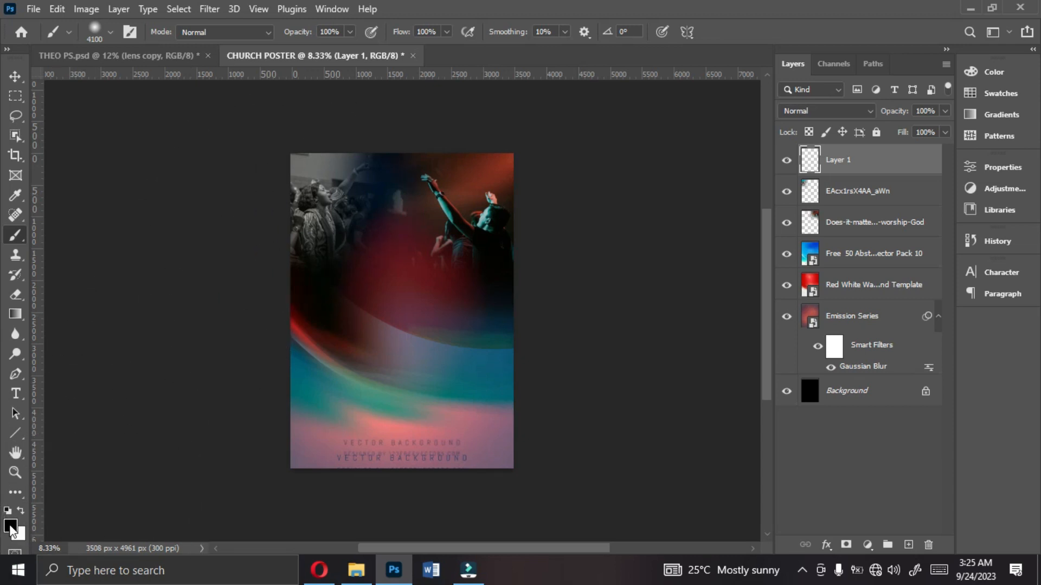
- Set the foreground color to ff000d and return to the Brush tool
{"action": "left_click", "coordinate": [11, 527]}
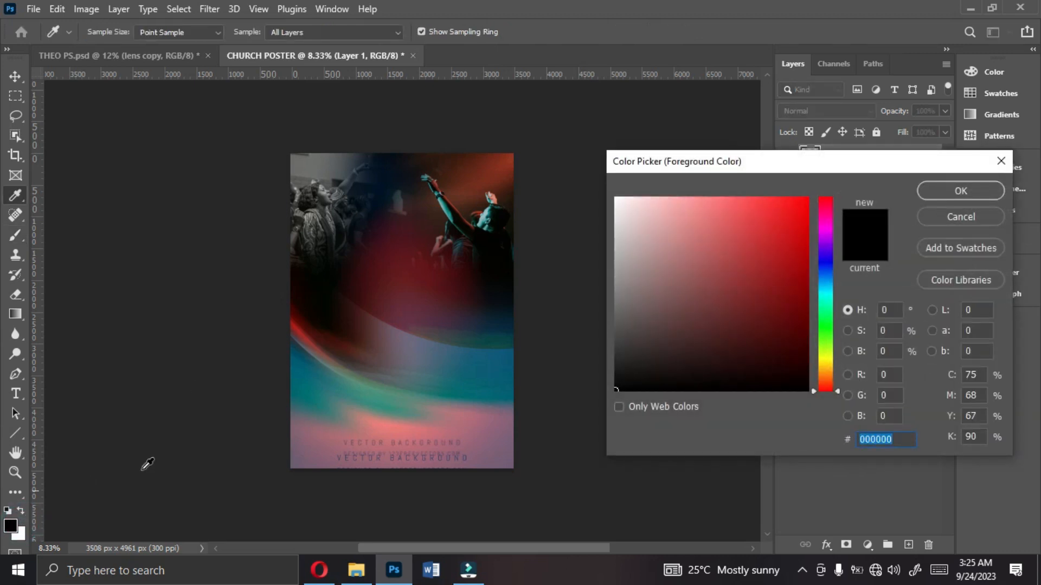
{"action": "left_click", "coordinate": [305, 383]}
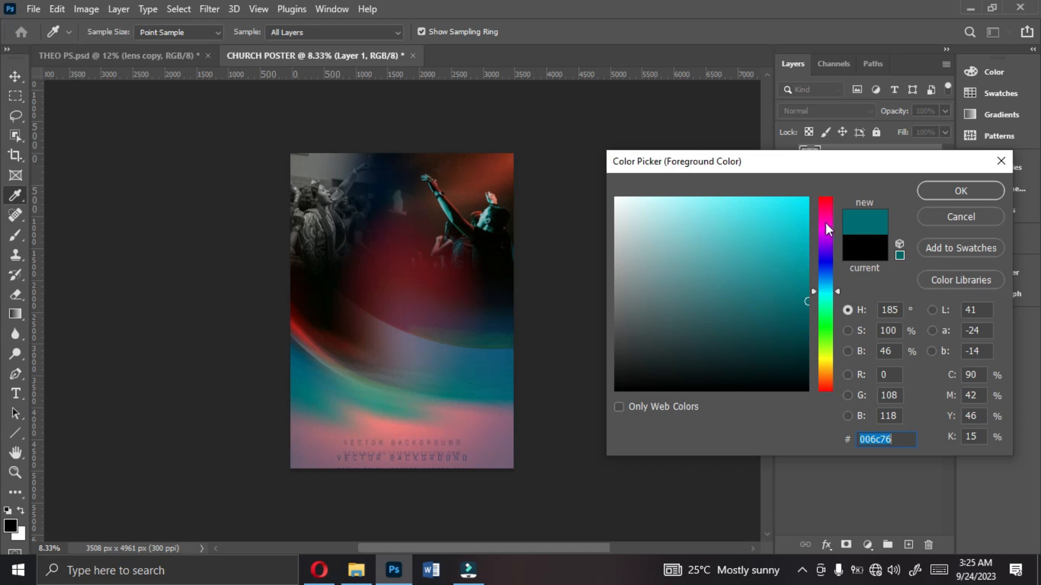
{"action": "left_click", "coordinate": [434, 264]}
{"action": "type", "text": "ff000d"}
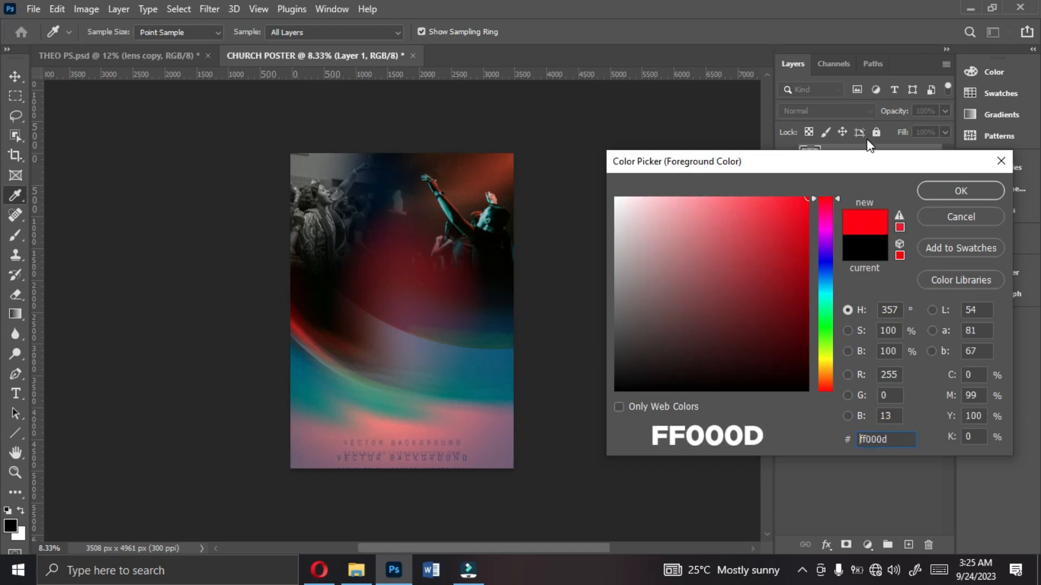
{"action": "left_click", "coordinate": [942, 189]}
{"action": "key", "text": "b"}
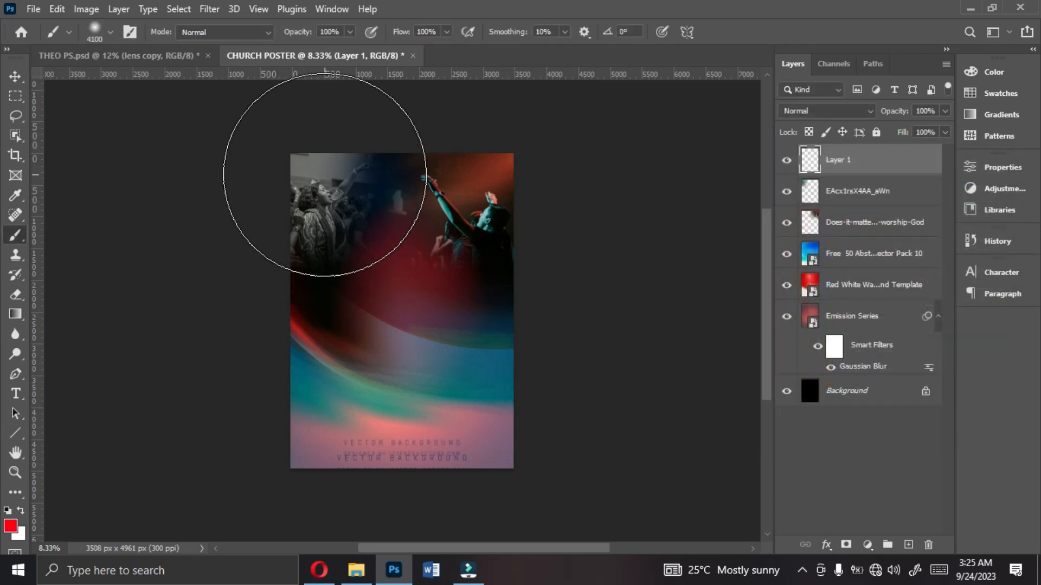
- Enlarge the soft brush to 4200 px, paint a red glow over the left crowd on Layer 1, and set that layer to Screen
{"action": "key", "text": "bracketright"}
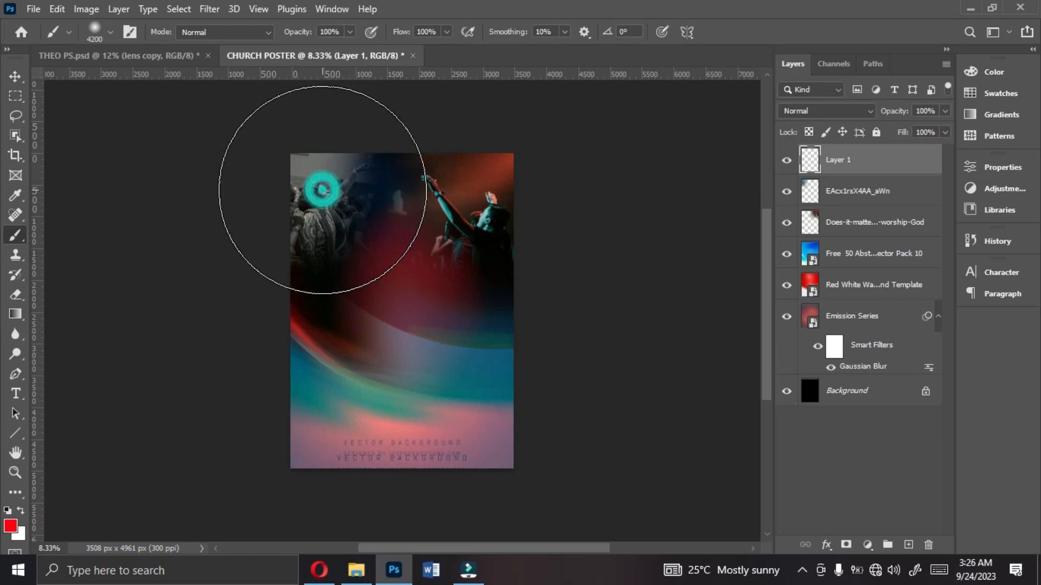
{"action": "left_click", "coordinate": [322, 190]}
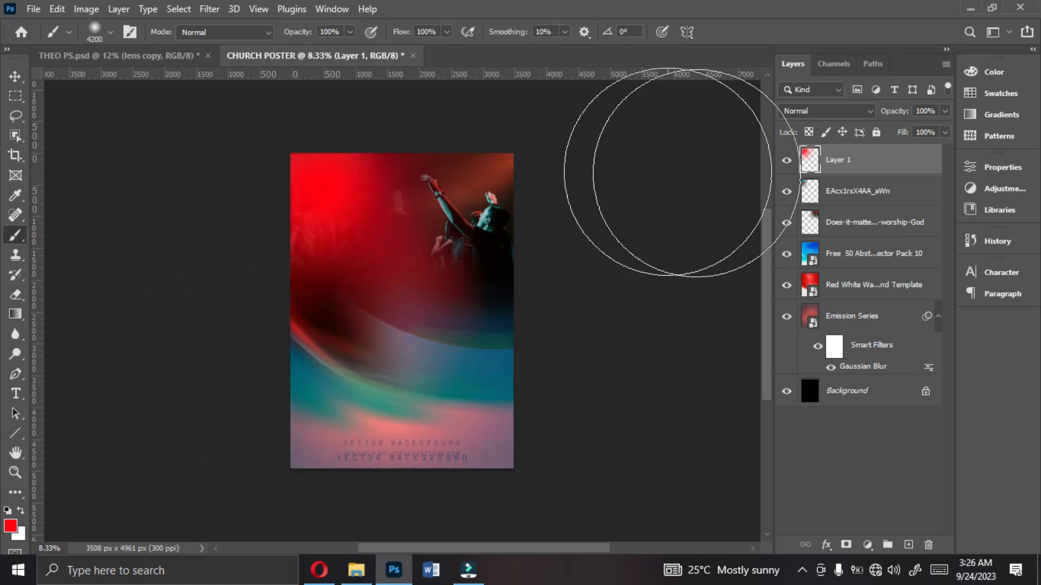
{"action": "left_click", "coordinate": [837, 112]}
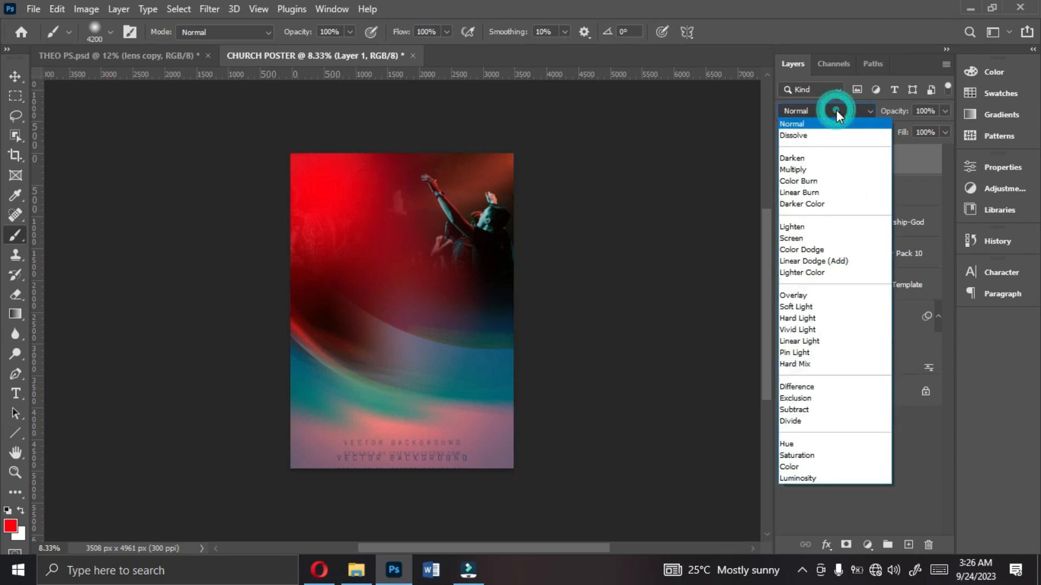
{"action": "left_click", "coordinate": [810, 239]}
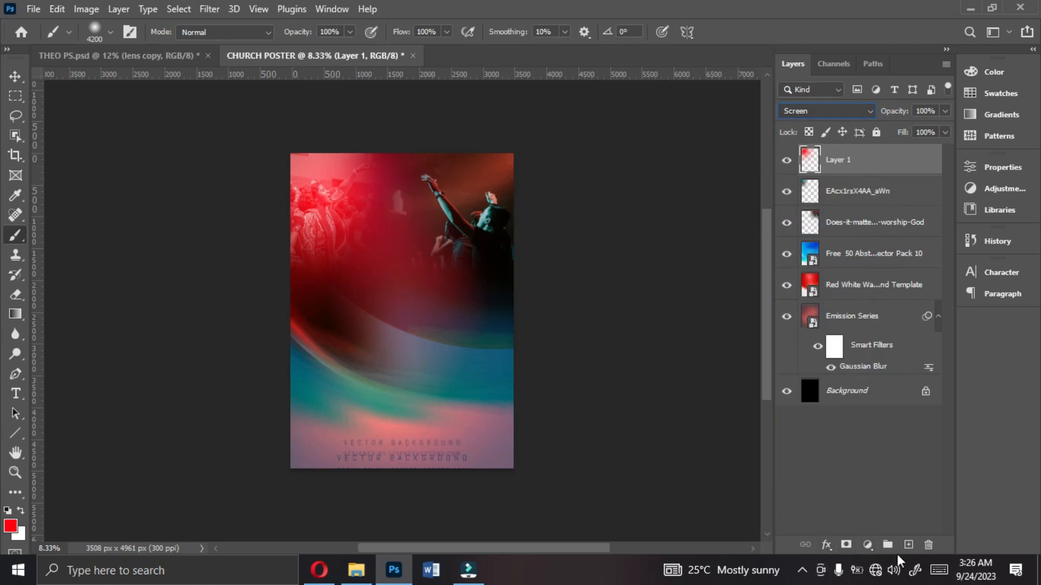
- Add a new layer above Layer 1 and set the foreground color to 2e03bc for the Brush tool
{"action": "left_click", "coordinate": [908, 544]}
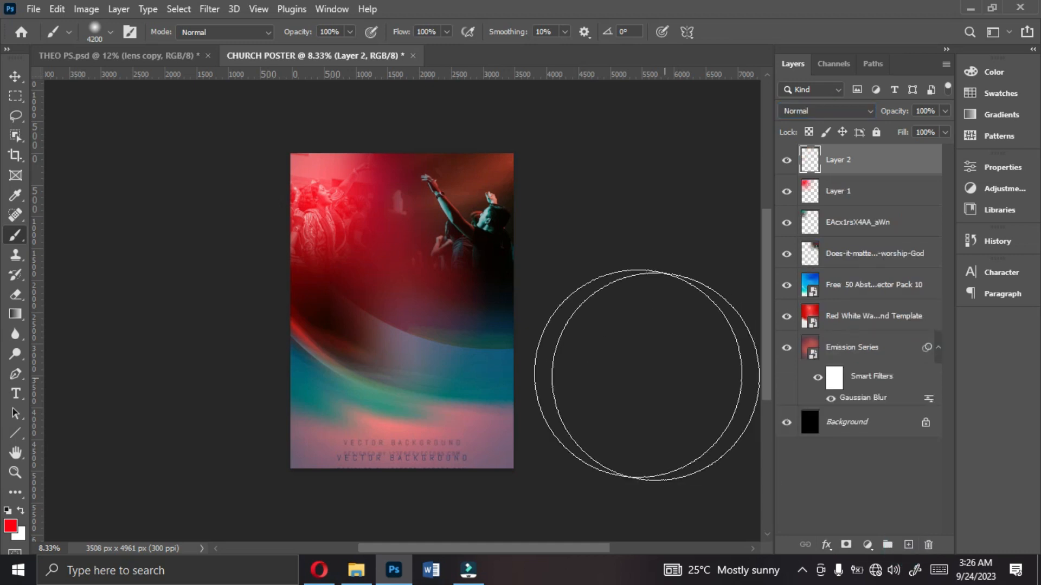
{"action": "left_click", "coordinate": [11, 527]}
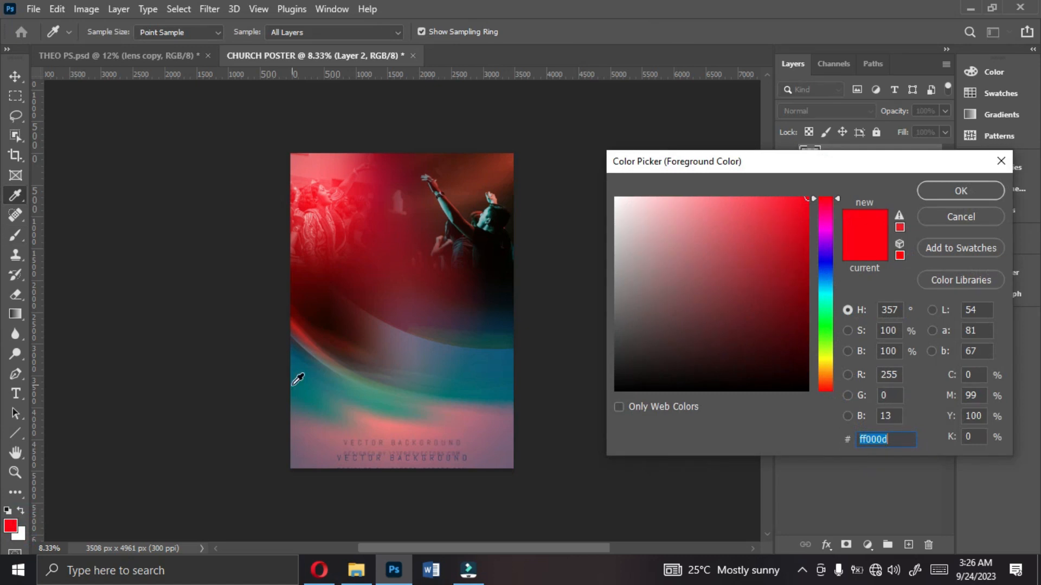
{"action": "left_click", "coordinate": [828, 253]}
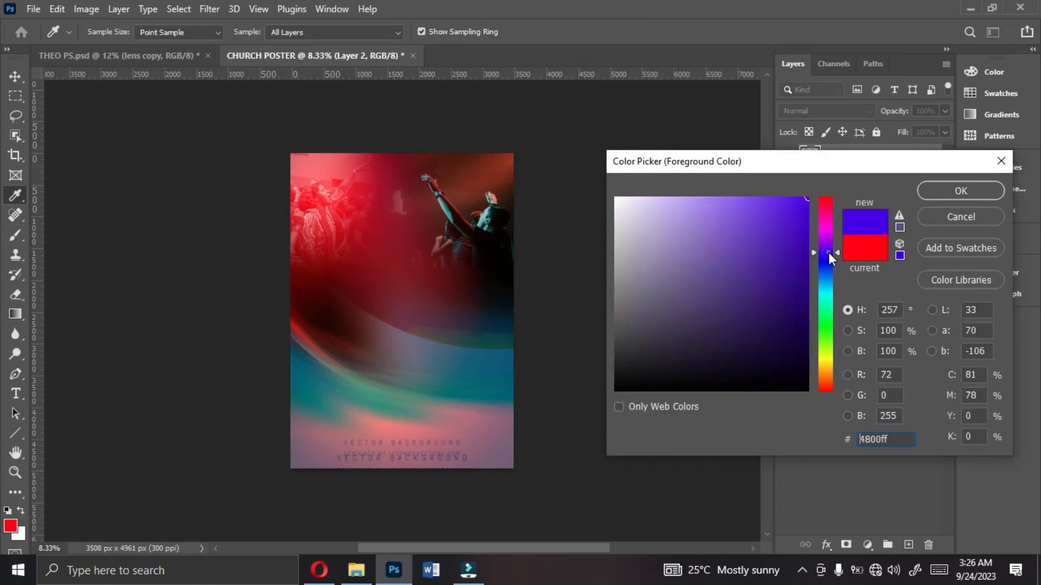
{"action": "type", "text": "2e03bc"}
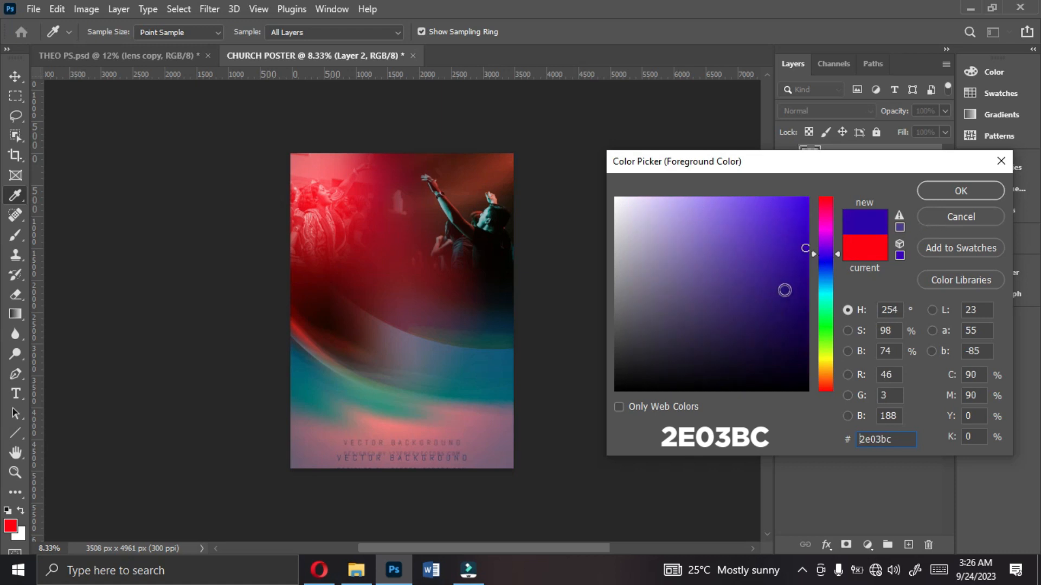
{"action": "left_click", "coordinate": [959, 191]}
{"action": "key", "text": "b"}
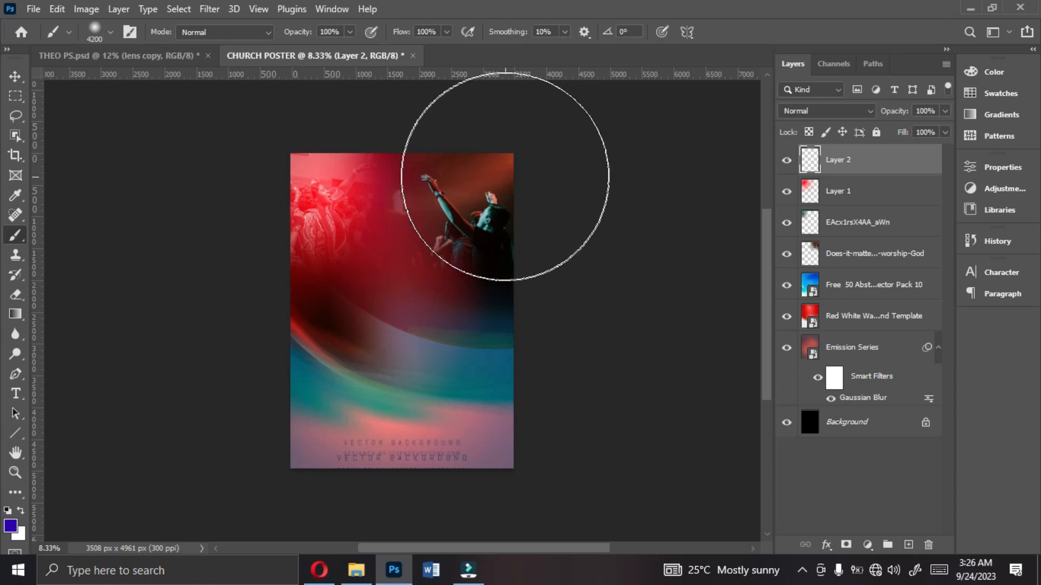
- Paint a blue glow over the worshippers in the poster's upper right on Layer 2 and set its blend mode to Screen
{"action": "left_click", "coordinate": [485, 176]}
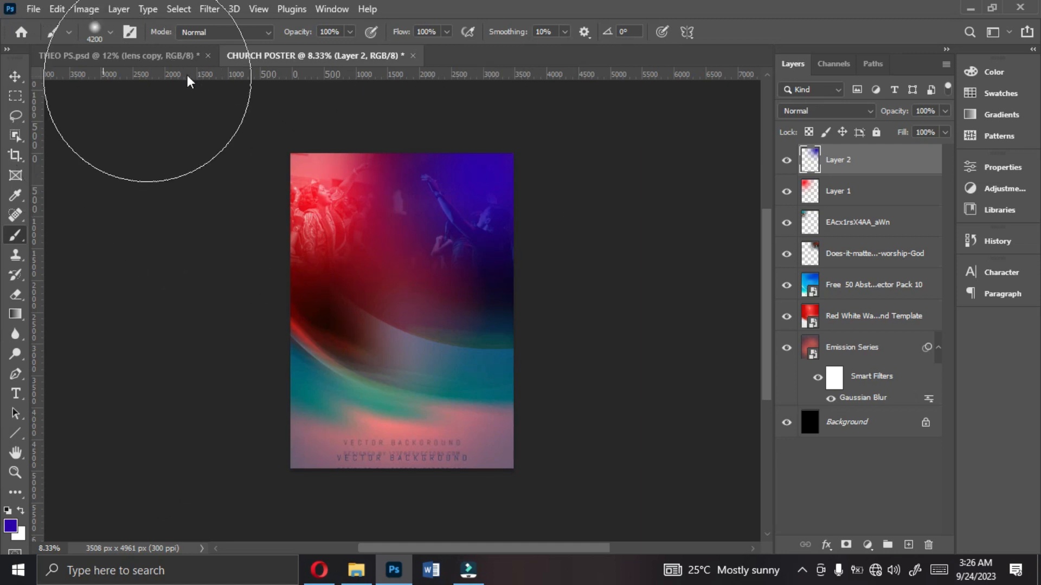
{"action": "left_click", "coordinate": [819, 111]}
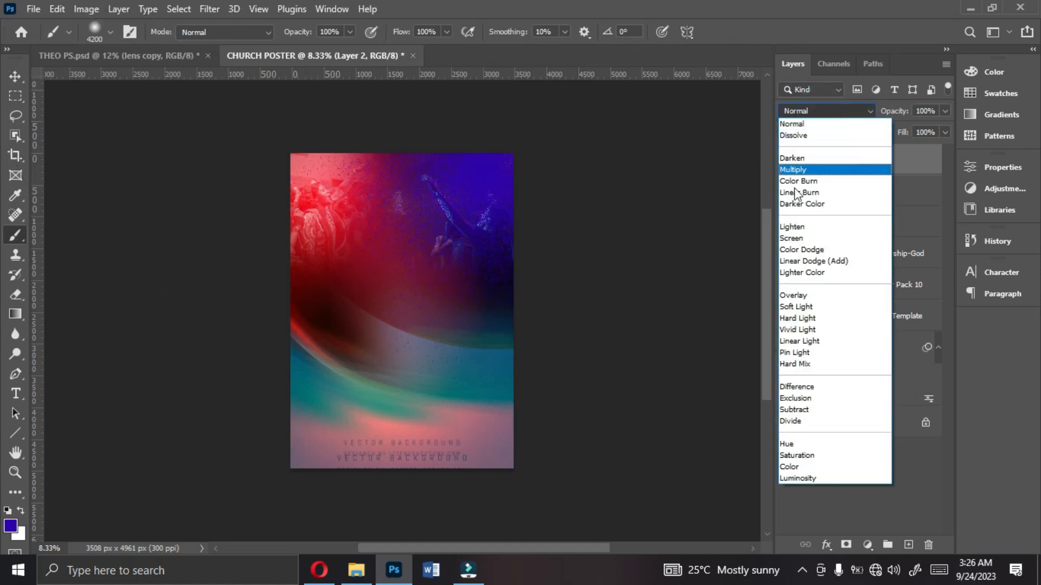
{"action": "left_click", "coordinate": [796, 239]}
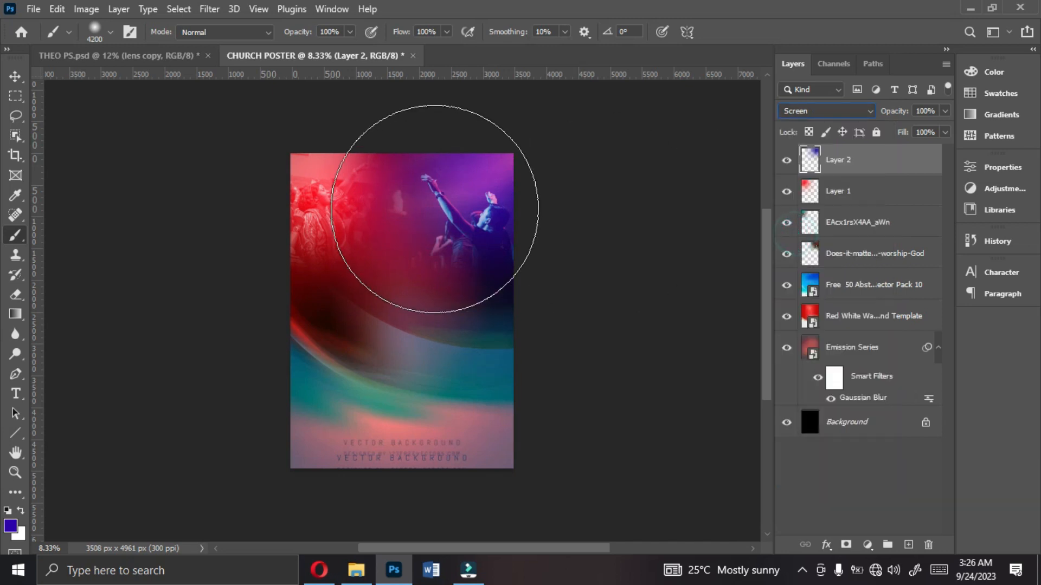
- Group all layers from Layer 2 down to Emission Series, leaving out the locked Background layer
{"action": "left_click", "coordinate": [17, 77]}
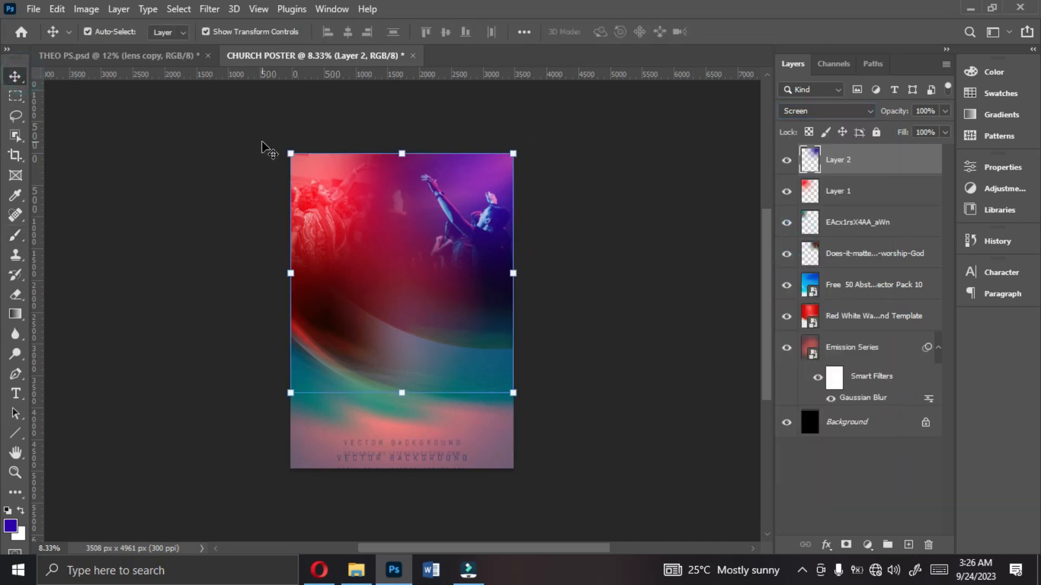
{"action": "left_click", "coordinate": [329, 208]}
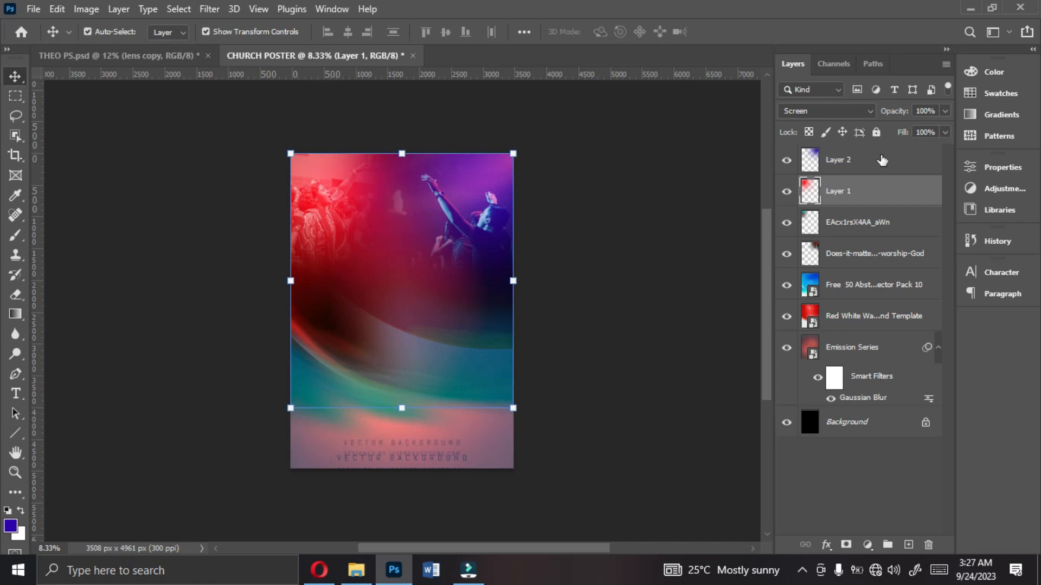
{"action": "left_click", "coordinate": [864, 166]}
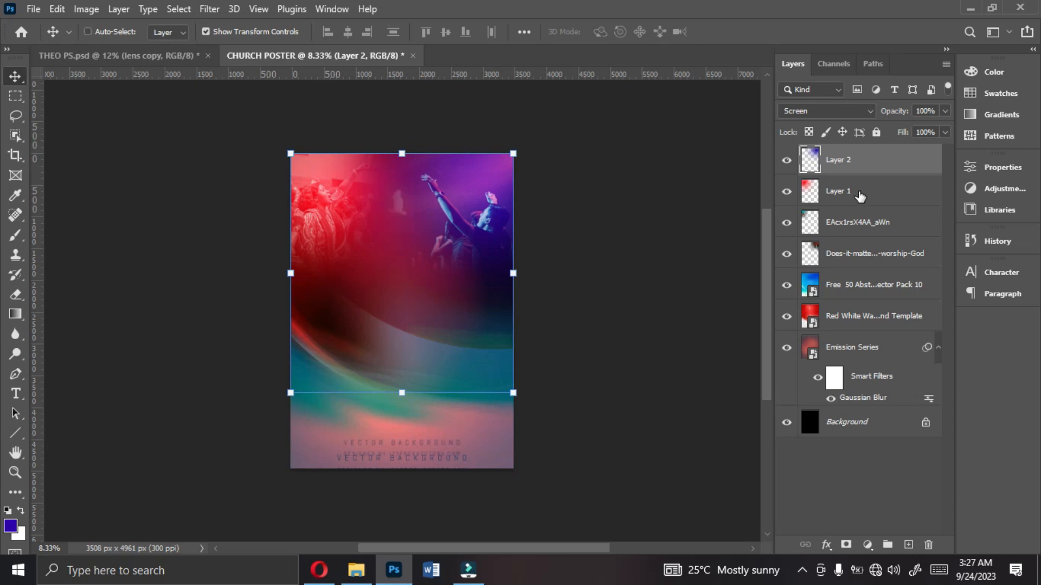
{"action": "left_click", "coordinate": [861, 193], "text": "ctrl"}
{"action": "left_click", "coordinate": [853, 228], "text": "ctrl"}
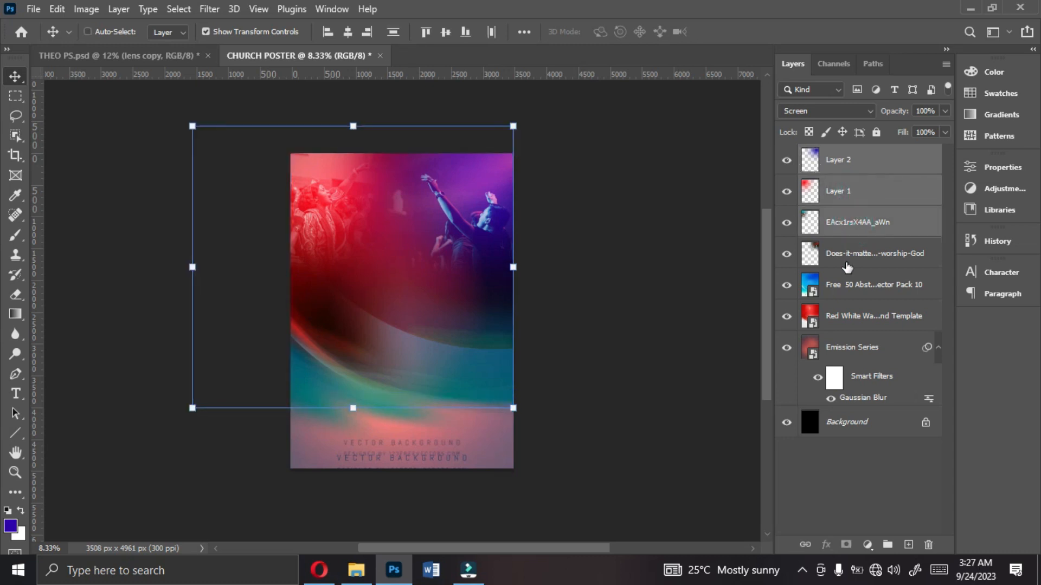
{"action": "left_click", "coordinate": [848, 259], "text": "ctrl"}
{"action": "left_click", "coordinate": [845, 289], "text": "ctrl"}
{"action": "left_click", "coordinate": [843, 321], "text": "ctrl"}
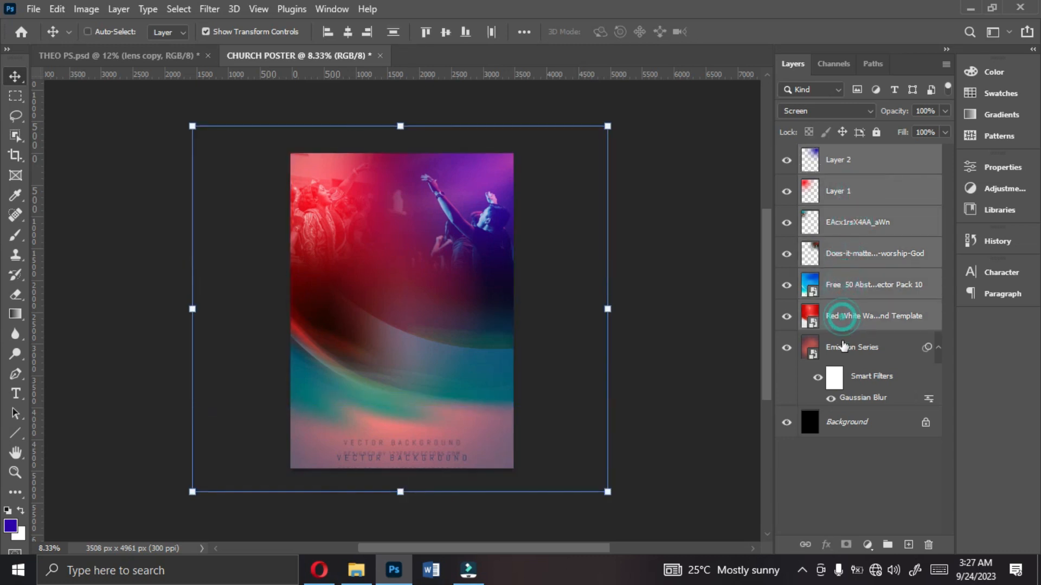
{"action": "left_click", "coordinate": [843, 347], "text": "ctrl"}
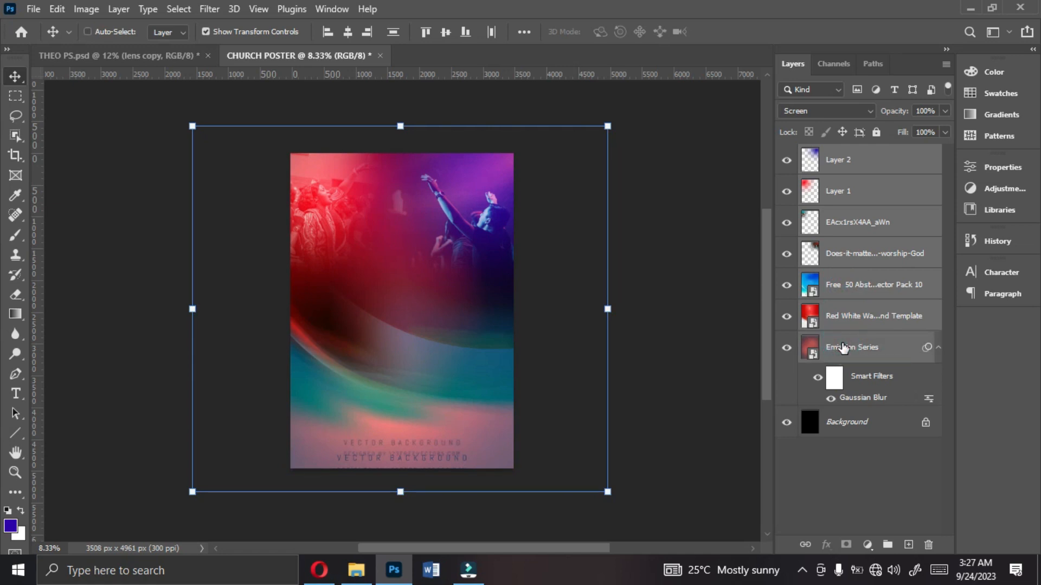
{"action": "key", "text": "ctrl+g"}
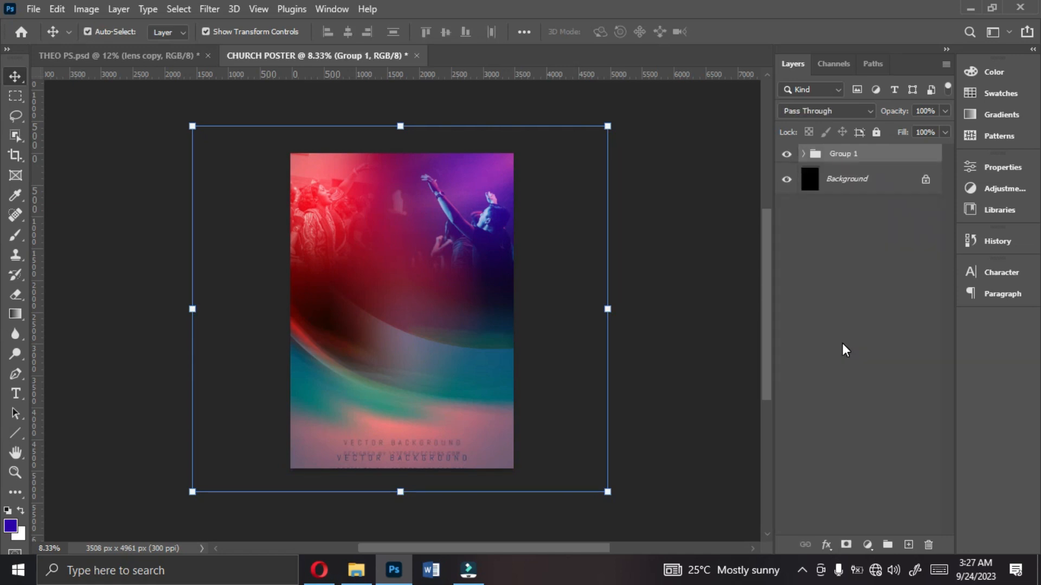
- Rename the new layer group as BACKGROUNDS
{"action": "double_click", "coordinate": [849, 155]}
{"action": "type", "text": "BACKGROUNDS"}
{"action": "key", "text": "Return"}
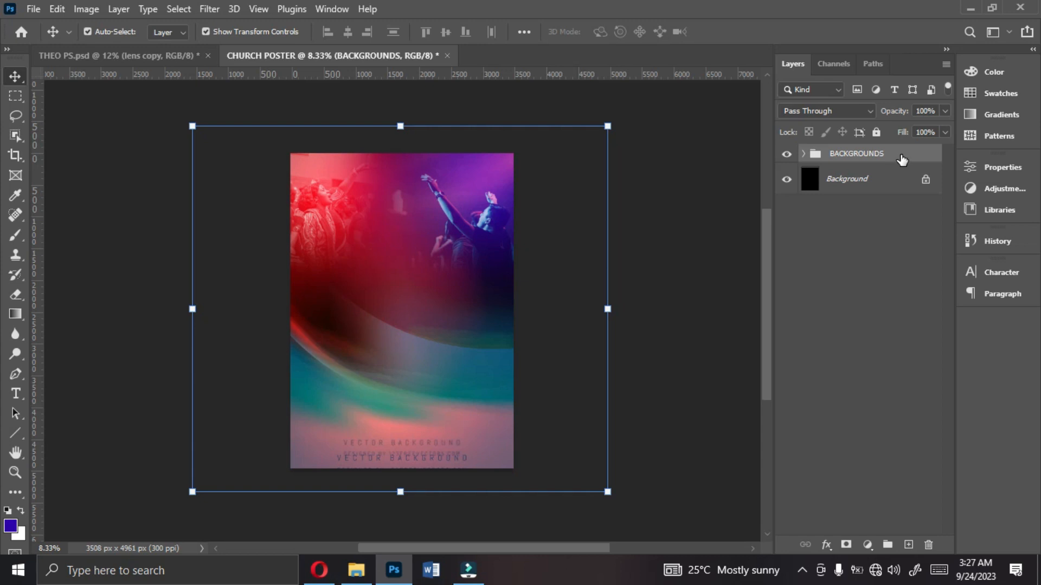
- Check the torn-paper base in the THEO PS.psd reference, and add a new layer above the BACKGROUNDS group in CHURCH POSTER
{"action": "left_click", "coordinate": [170, 56]}
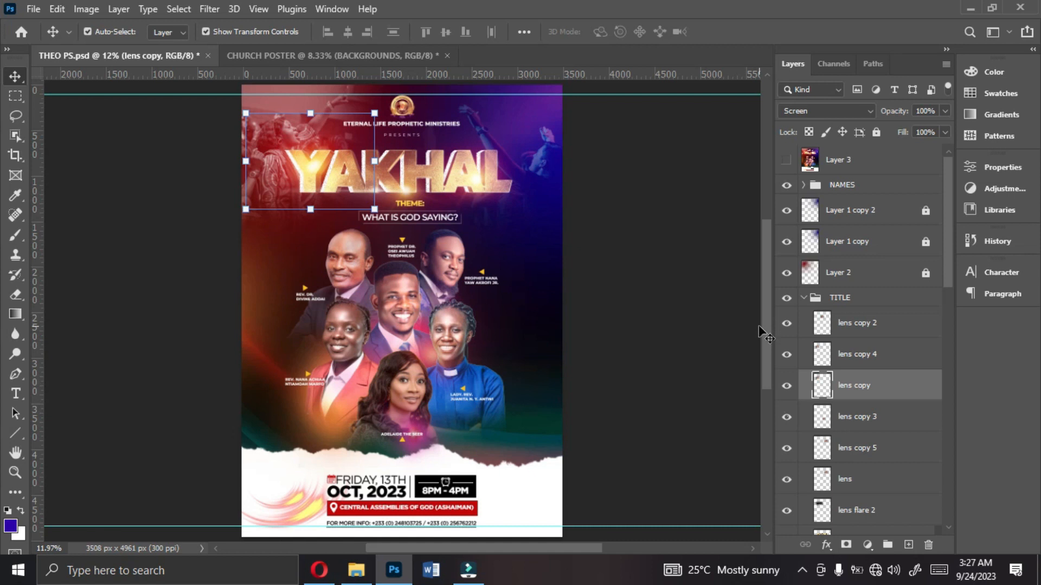
{"action": "scroll", "coordinate": [401, 382], "scroll_direction": "down", "scroll_amount": 2}
{"action": "left_click", "coordinate": [530, 432]}
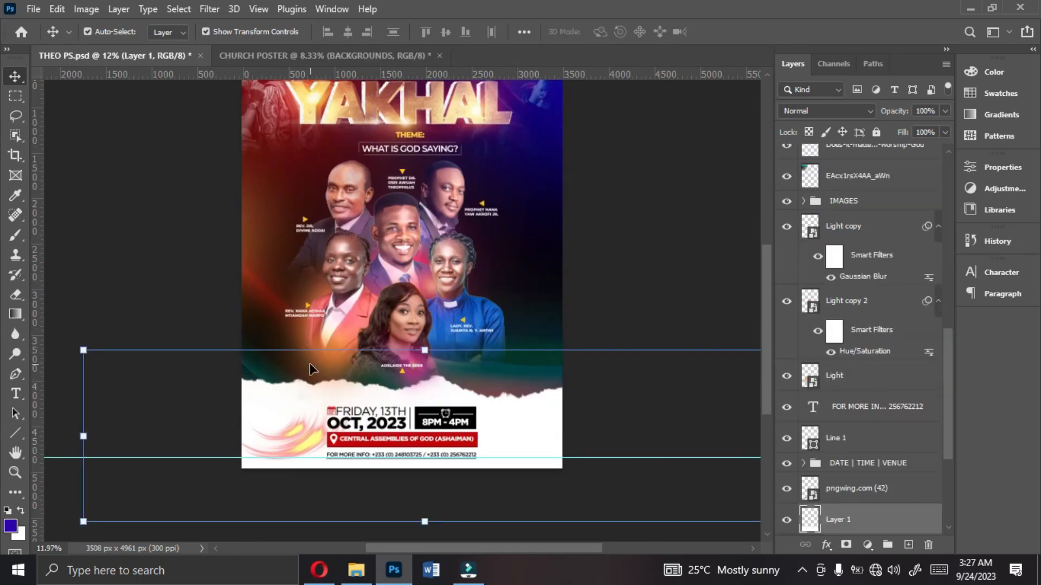
{"action": "left_click", "coordinate": [373, 59]}
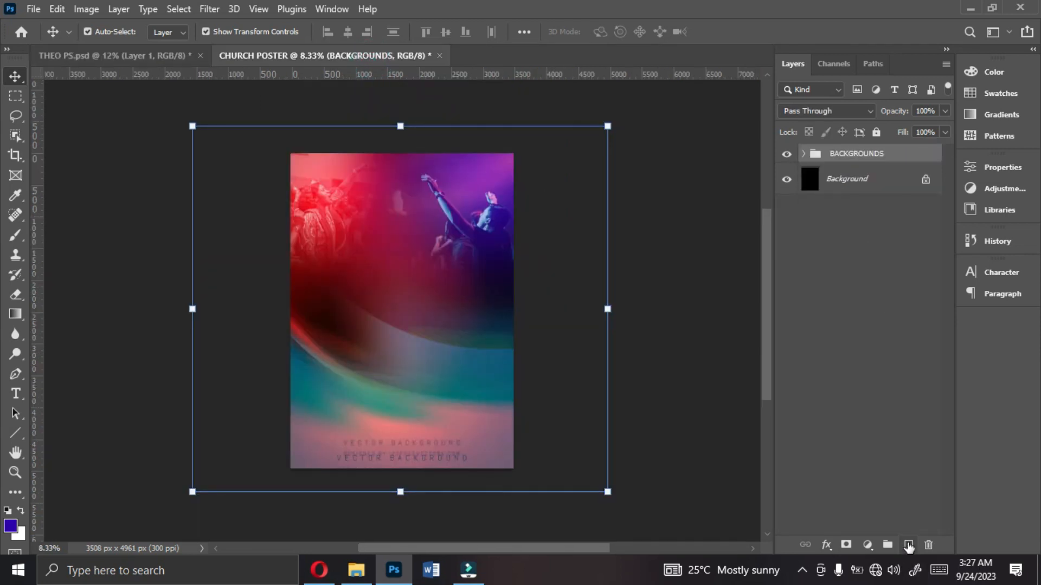
{"action": "left_click", "coordinate": [908, 546]}
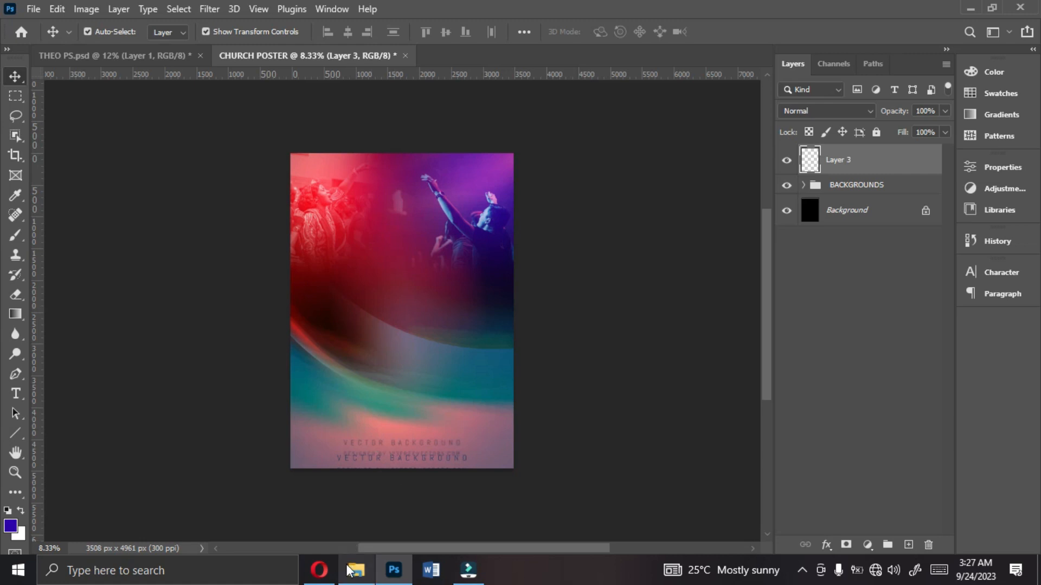
- Switch to File Explorer and locate the Torn Paper Brushes file in the BRUSHES folder inside Vectors on drive D
{"action": "mouse_move", "coordinate": [347, 569]}
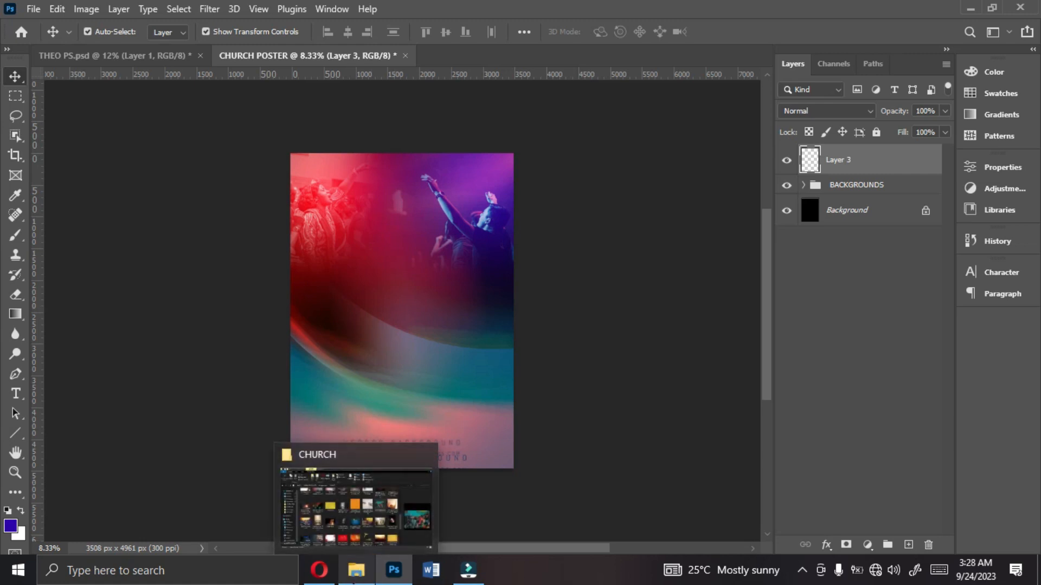
{"action": "left_click", "coordinate": [363, 555]}
{"action": "scroll", "coordinate": [113, 310], "scroll_direction": "down", "scroll_amount": 2}
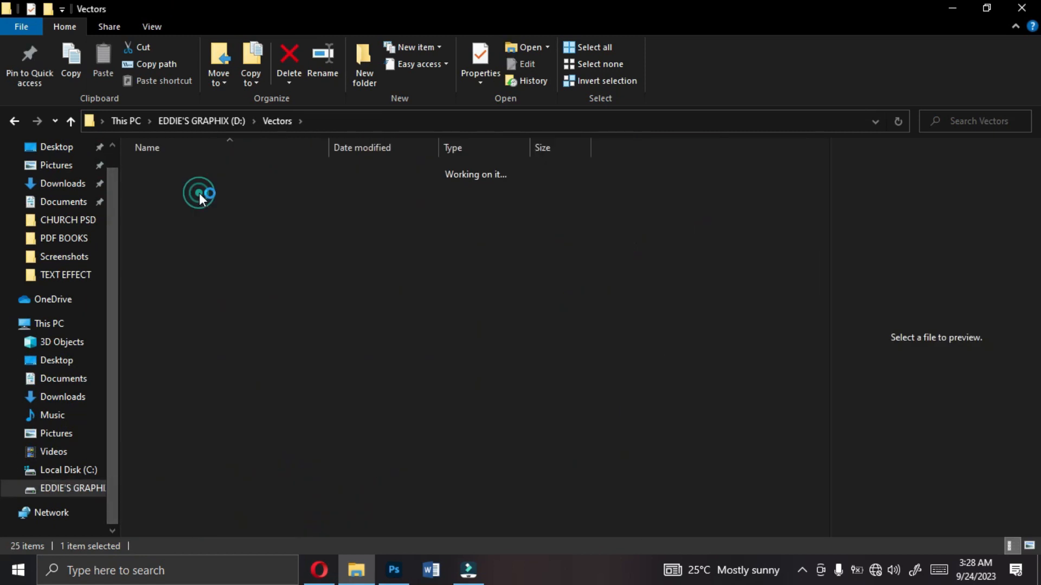
{"action": "double_click", "coordinate": [199, 193]}
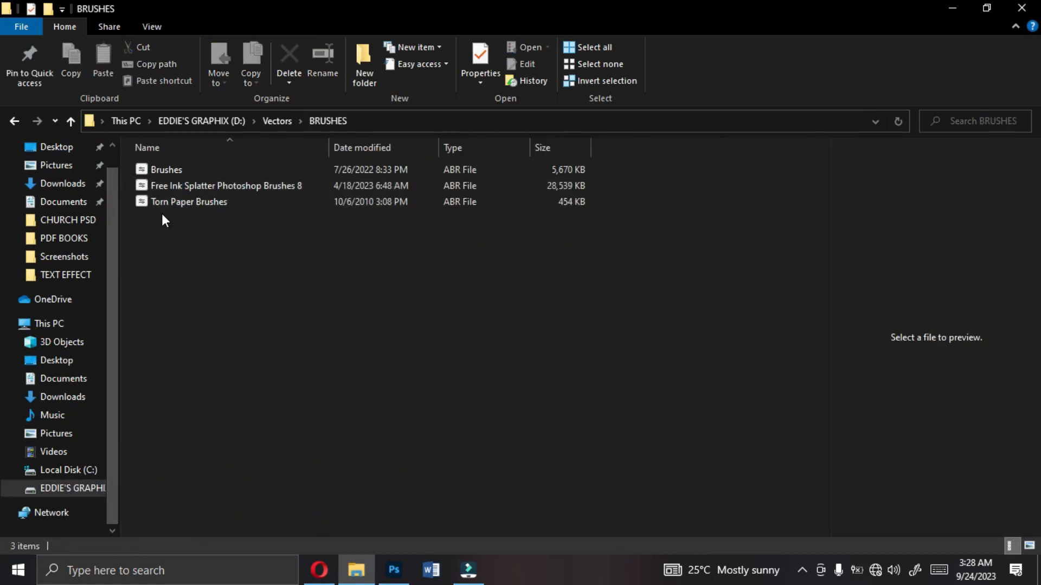
{"action": "left_click", "coordinate": [174, 206]}
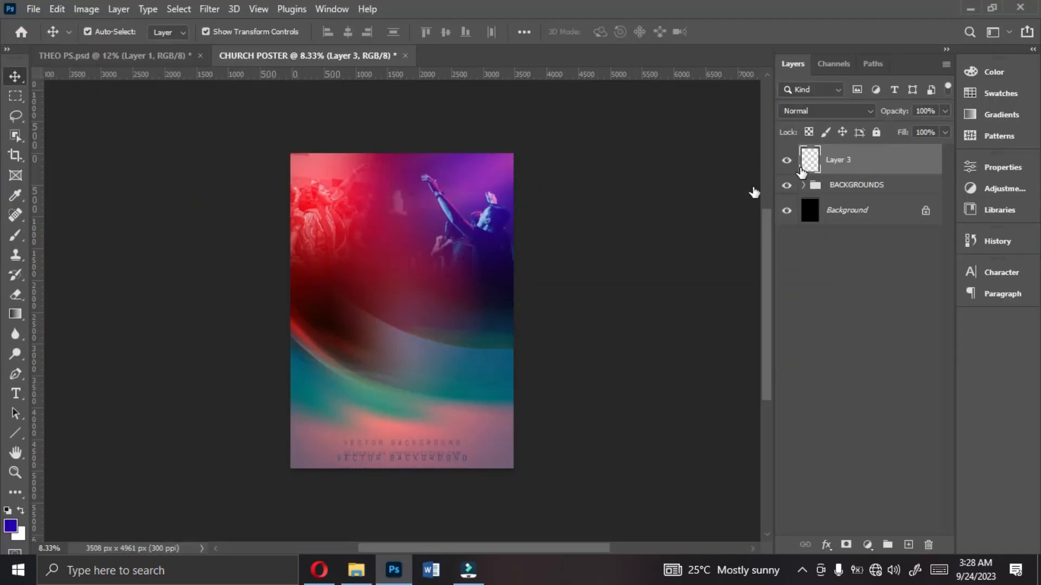
- Switch back to Photoshop, activate the Brush tool and expand the Torn Paper Brushes preset folder
{"action": "left_click", "coordinate": [14, 239]}
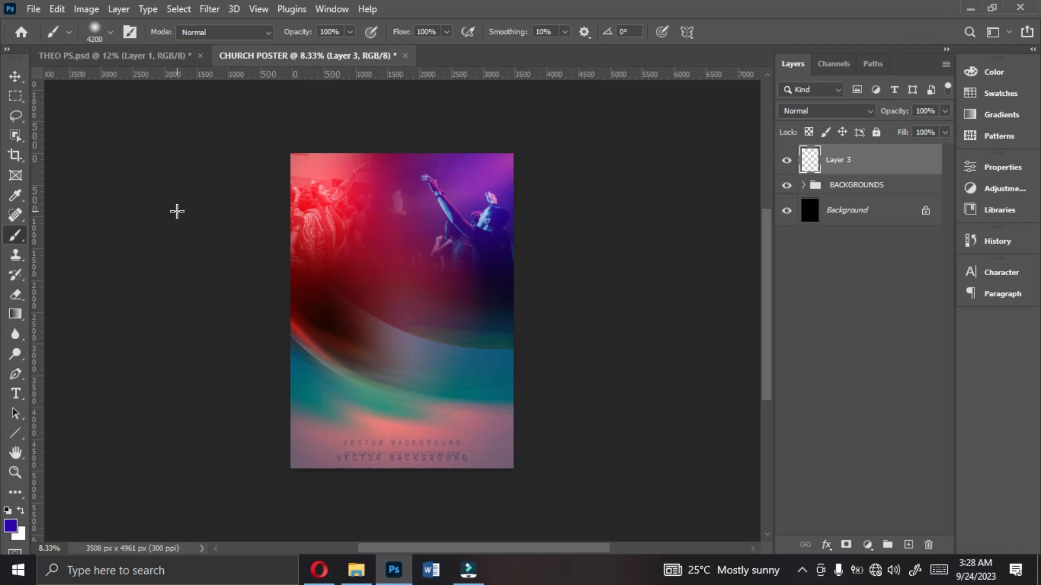
{"action": "left_click", "coordinate": [103, 31]}
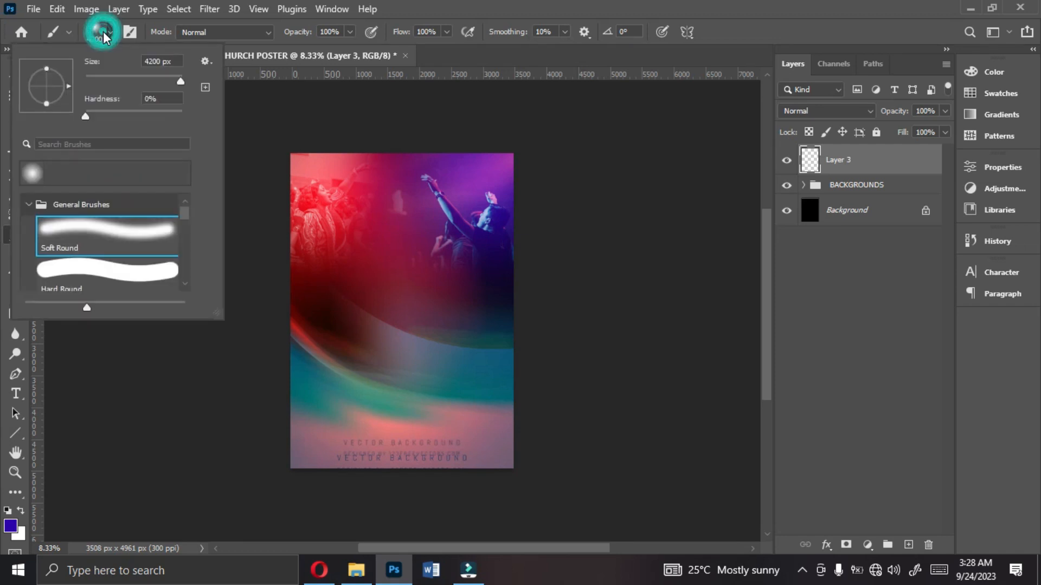
{"action": "left_click", "coordinate": [28, 205]}
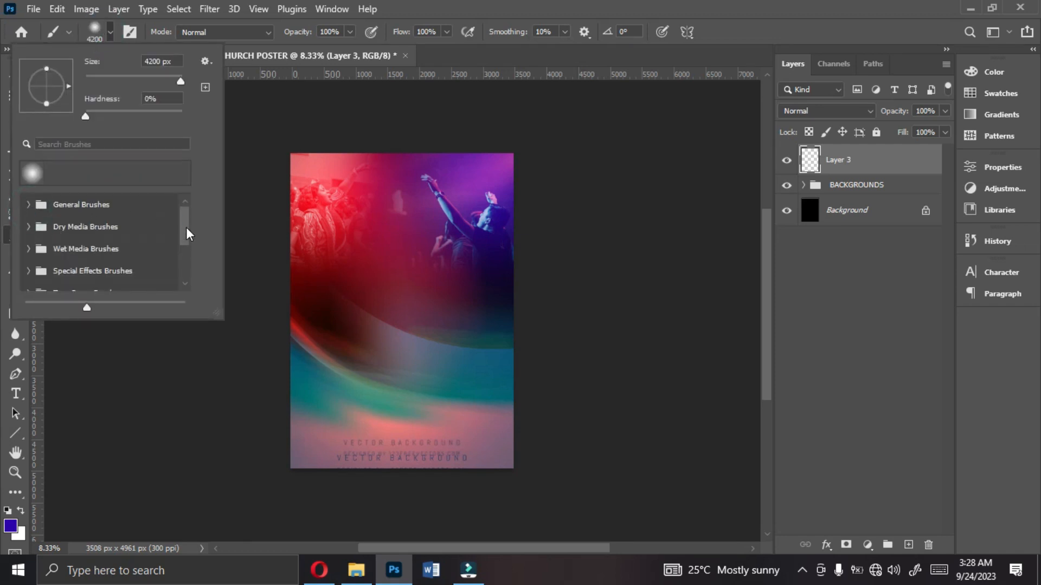
{"action": "left_click_drag", "start_coordinate": [187, 228], "coordinate": [183, 259]}
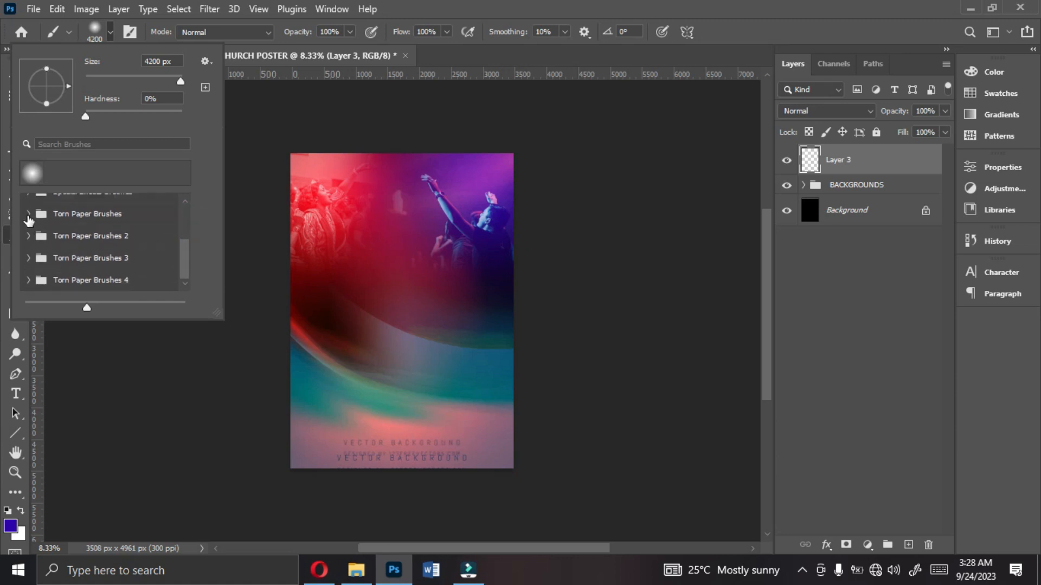
{"action": "left_click", "coordinate": [29, 215]}
- Try the torn-paper brush presets 03.psd and 04.psd, and choose 05.psd at 2029 px
{"action": "left_click_drag", "start_coordinate": [186, 225], "coordinate": [186, 235]}
{"action": "left_click", "coordinate": [78, 262]}
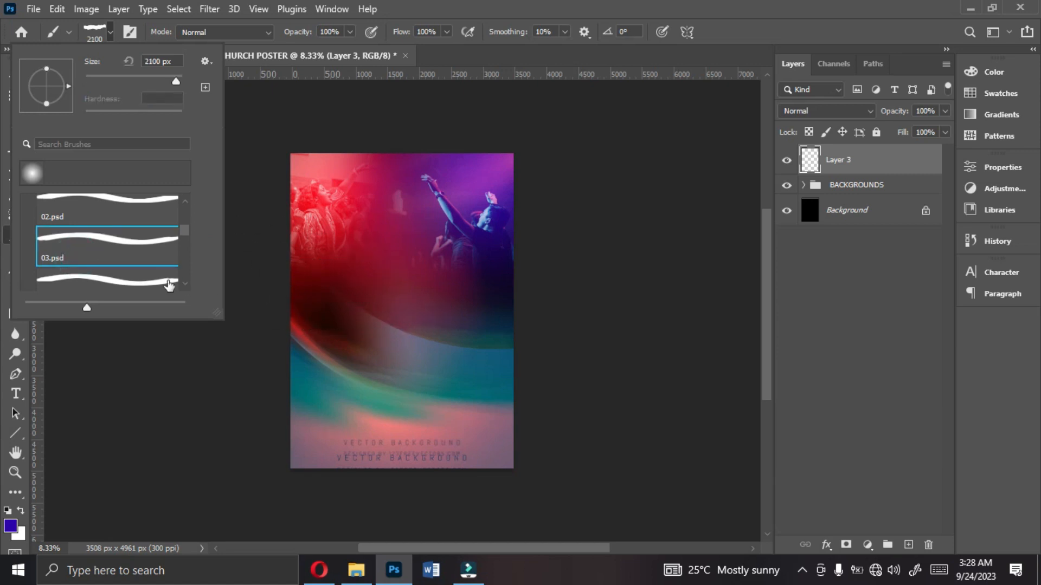
{"action": "left_click", "coordinate": [140, 283]}
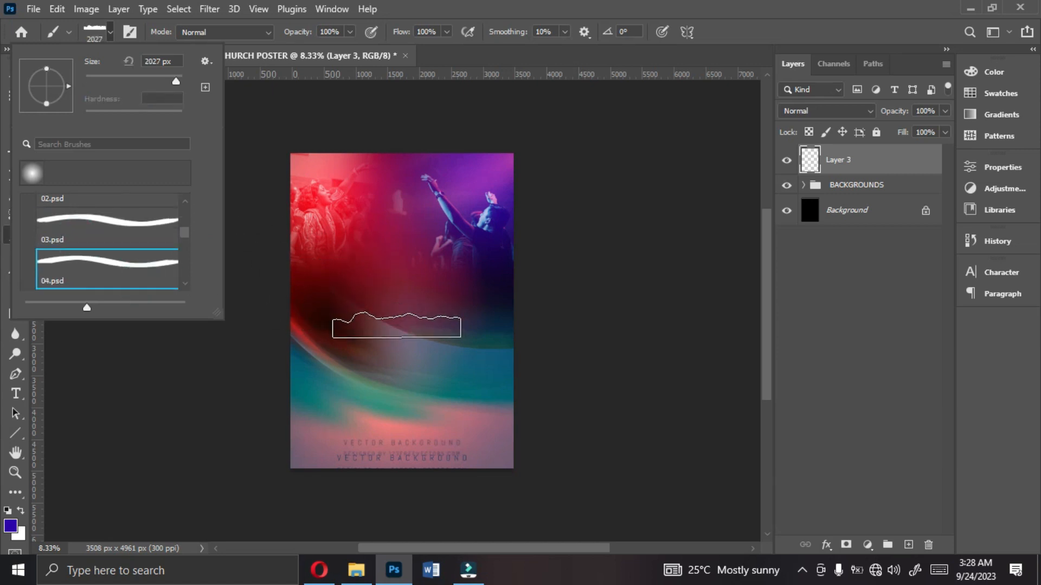
{"action": "left_click_drag", "start_coordinate": [182, 236], "coordinate": [182, 243]}
{"action": "left_click", "coordinate": [115, 276]}
{"action": "scroll", "coordinate": [137, 230], "scroll_direction": "down", "scroll_amount": 1}
{"action": "left_click", "coordinate": [136, 226]}
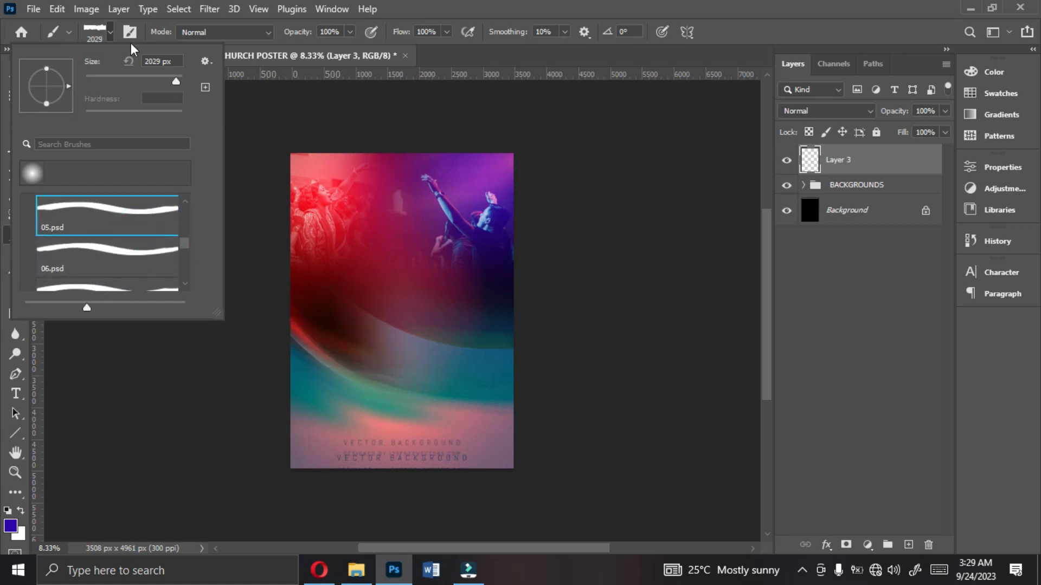
- Set the torn-paper brush size to 5000 px and the foreground color to white (ffffff)
{"action": "left_click_drag", "start_coordinate": [176, 83], "coordinate": [182, 81]}
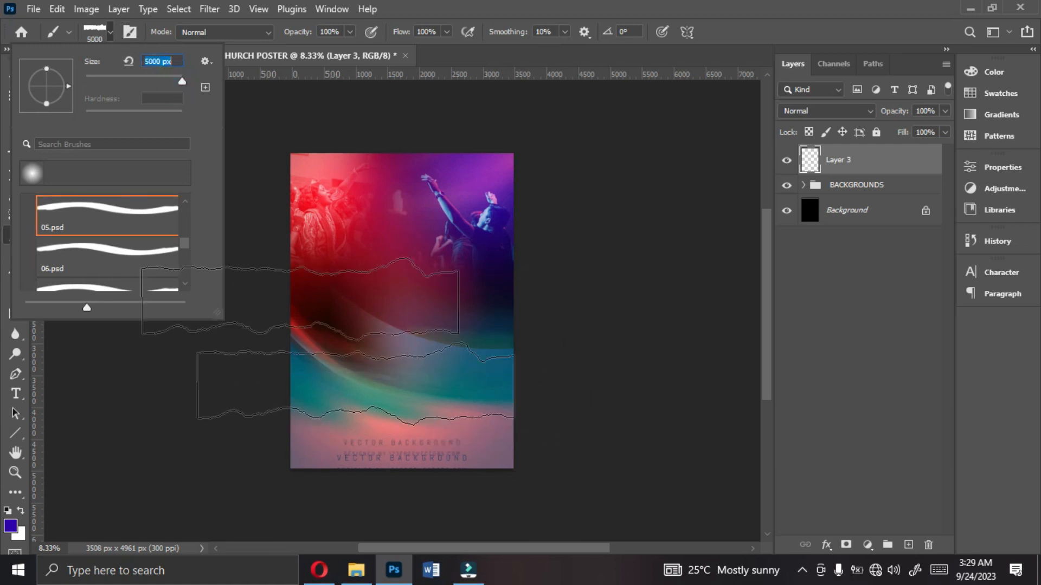
{"action": "left_click", "coordinate": [99, 31]}
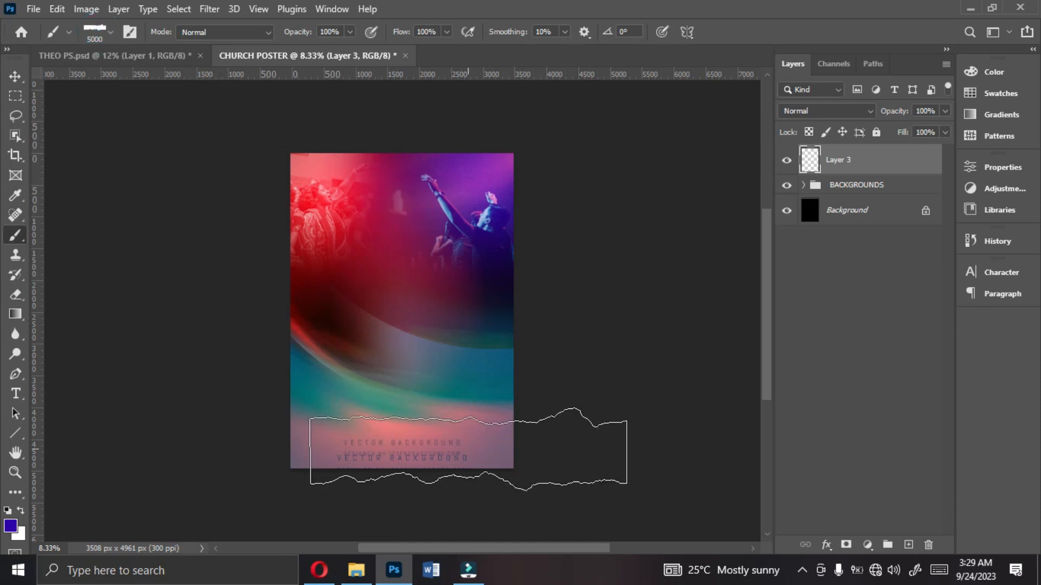
{"action": "left_click", "coordinate": [9, 527]}
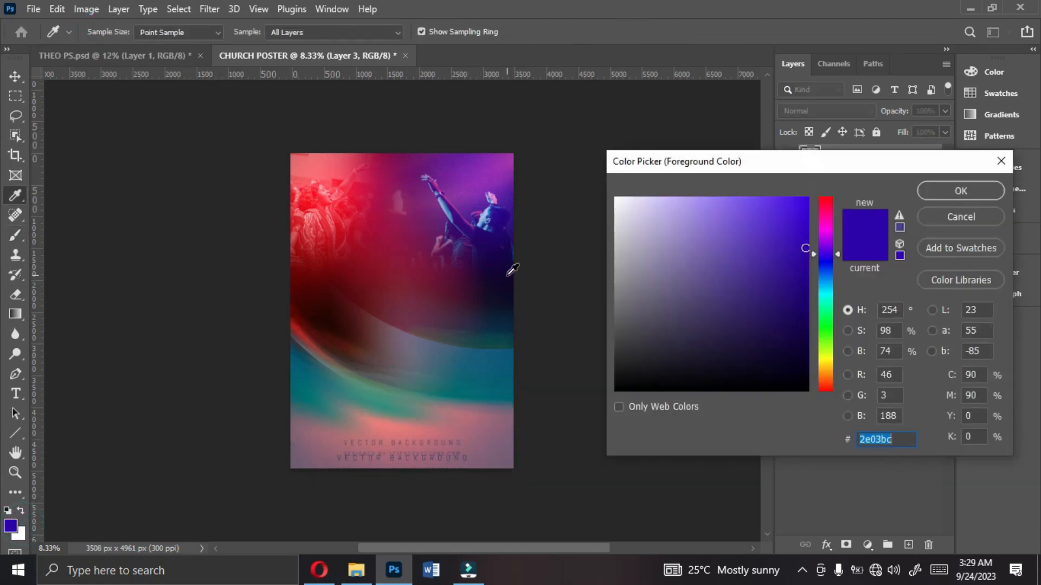
{"action": "type", "text": "ffffff"}
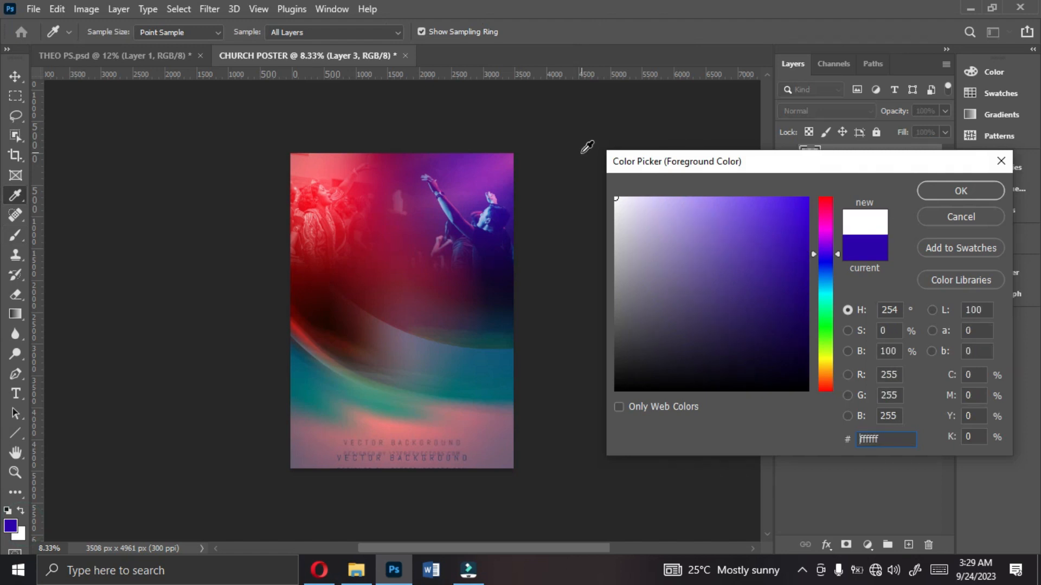
{"action": "left_click", "coordinate": [925, 190]}
{"action": "key", "text": "b"}
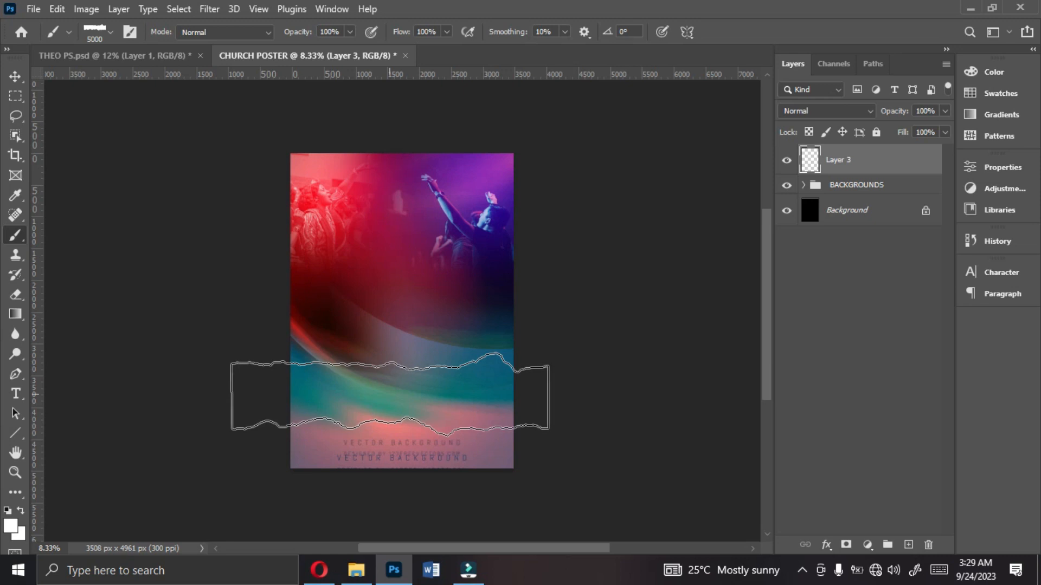
- Stamp a white torn-paper strip across the poster's bottom edge on Layer 3 and stretch it upward to make it taller
{"action": "scroll", "coordinate": [391, 395], "scroll_direction": "up", "scroll_amount": 2}
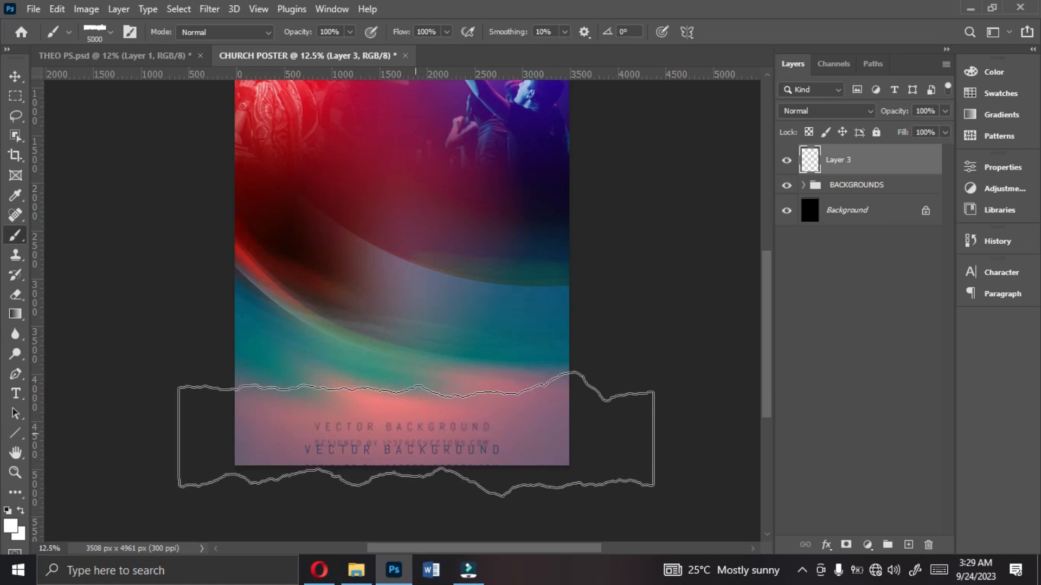
{"action": "left_click", "coordinate": [415, 433]}
{"action": "left_click", "coordinate": [16, 77]}
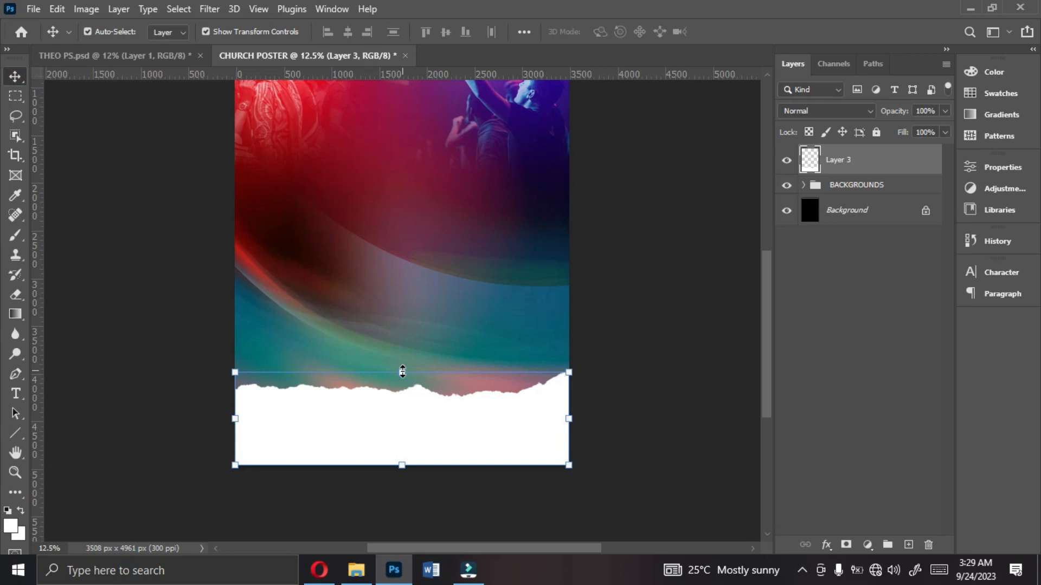
{"action": "left_click_drag", "start_coordinate": [402, 372], "coordinate": [401, 344]}
{"action": "key", "text": "Return"}
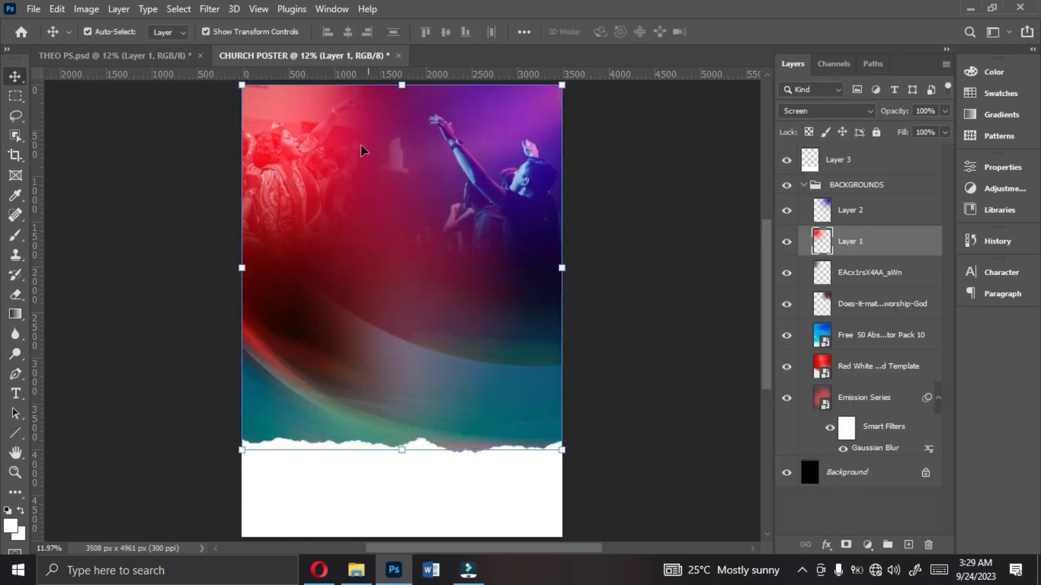
- Lower the opacity of the red tint layer, Layer 1, to 66% and compare the poster with the THEO PS.psd reference
{"action": "left_click", "coordinate": [946, 111]}
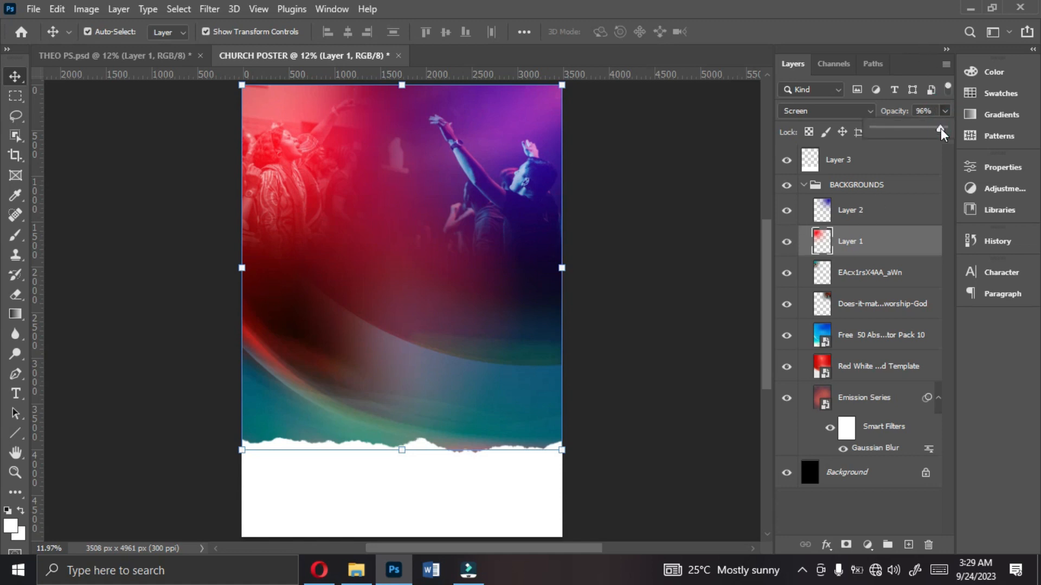
{"action": "left_click_drag", "start_coordinate": [922, 132], "coordinate": [920, 130]}
{"action": "left_click", "coordinate": [140, 56]}
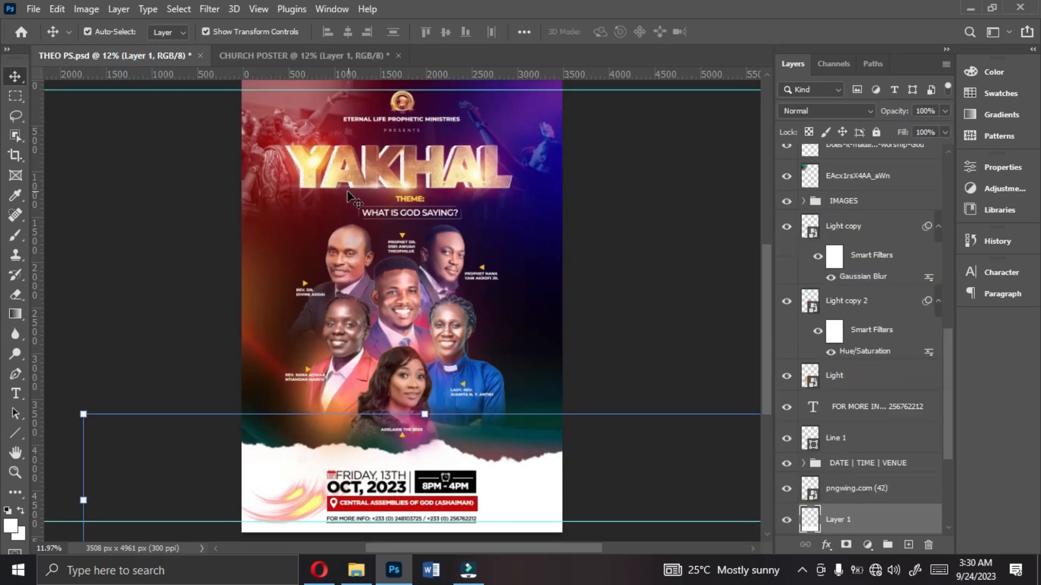
{"action": "left_click", "coordinate": [295, 56]}
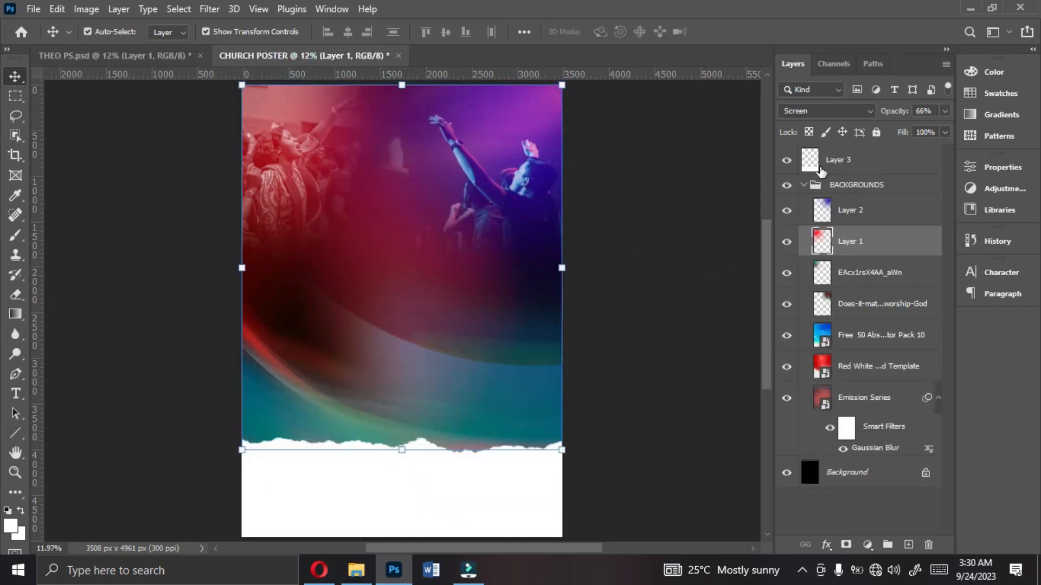
- Collapse the BACKGROUNDS group and switch to the THEO PS.psd reference to check its layout
{"action": "left_click", "coordinate": [804, 186]}
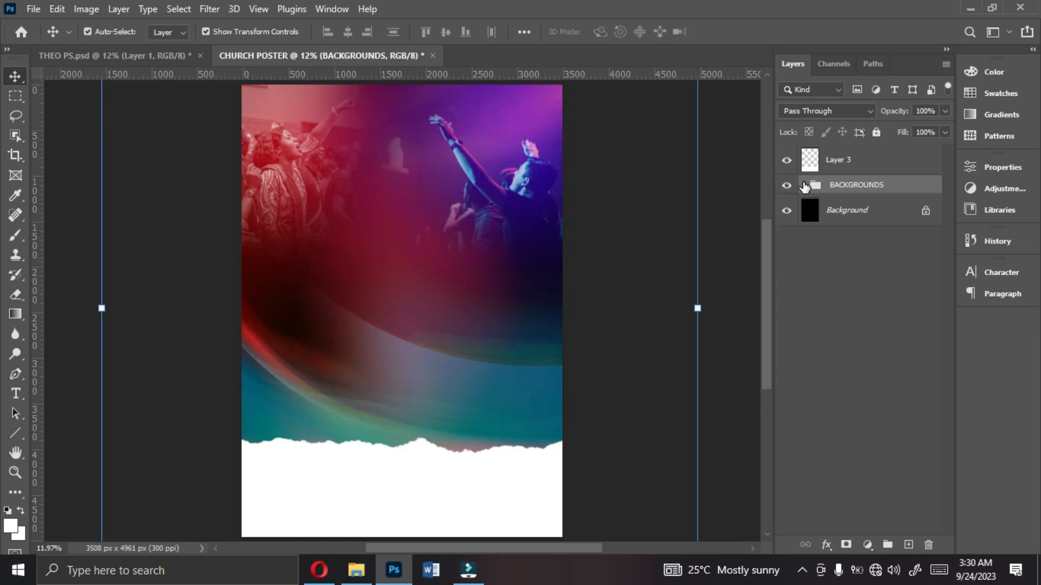
{"action": "left_click", "coordinate": [172, 56]}
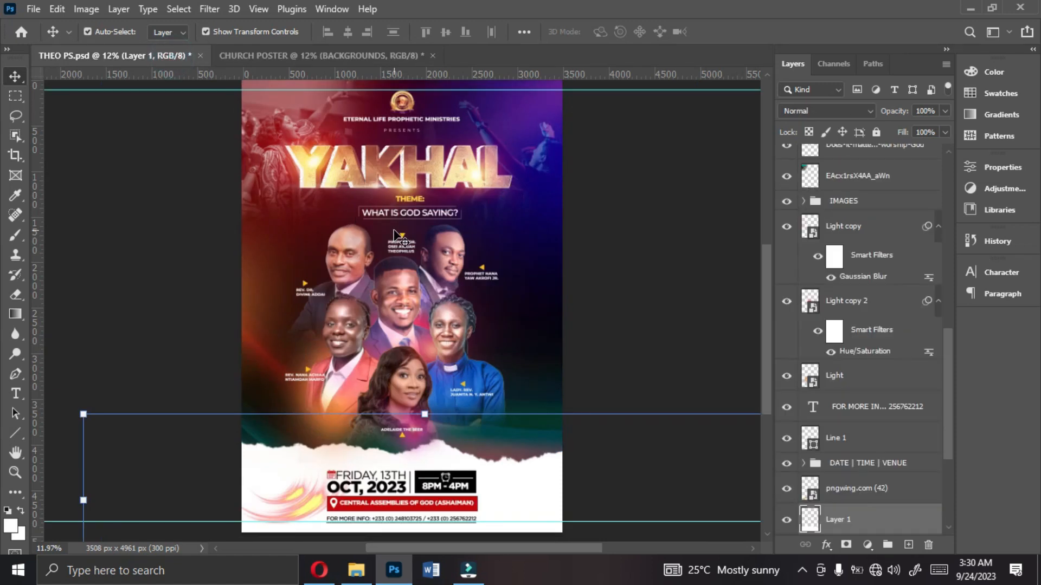